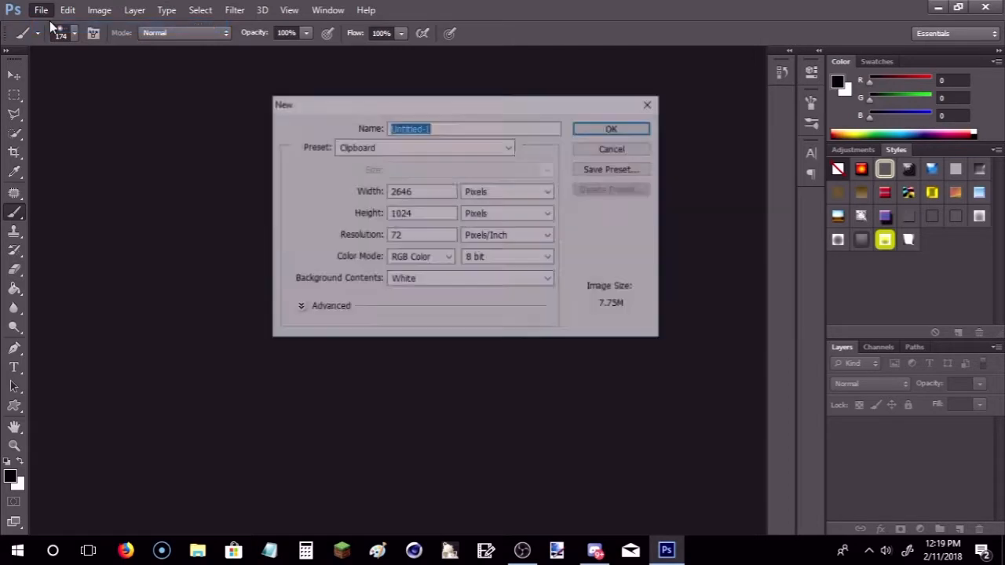
Create a new 2560 × 1440 pixel document at 72 pixels/inch in RGB colour with a white background.
click(615, 148)
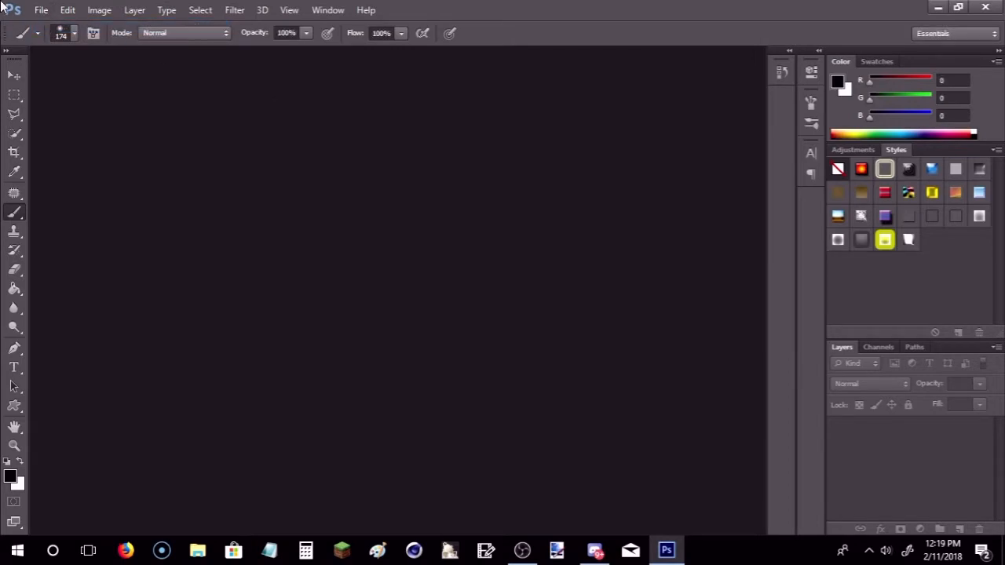
click(66, 11)
mouse_move(41, 10)
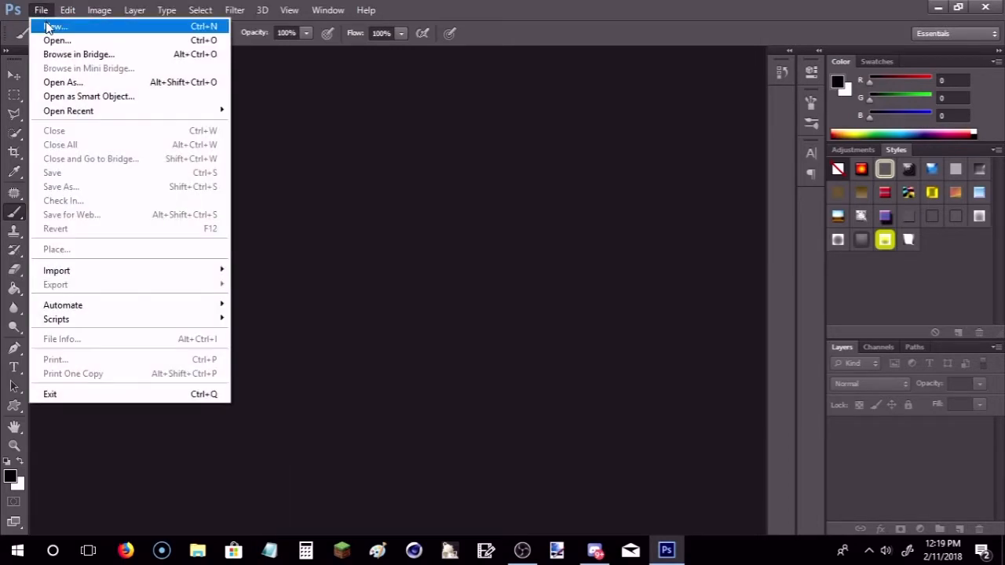
click(49, 27)
double_click(400, 191)
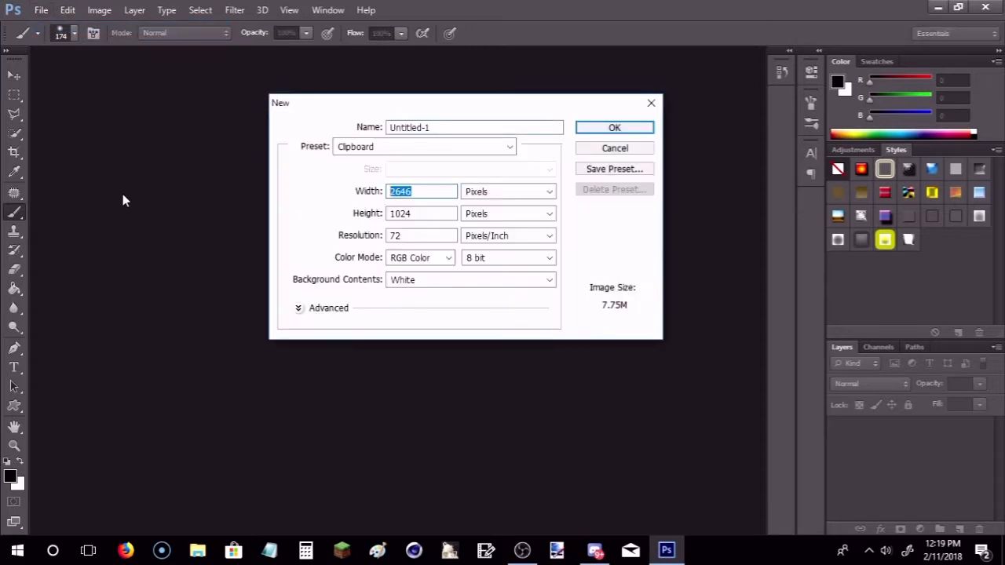
key(BackSpace)
text(2560)
key(Tab)
key(BackSpace)
text(1440)
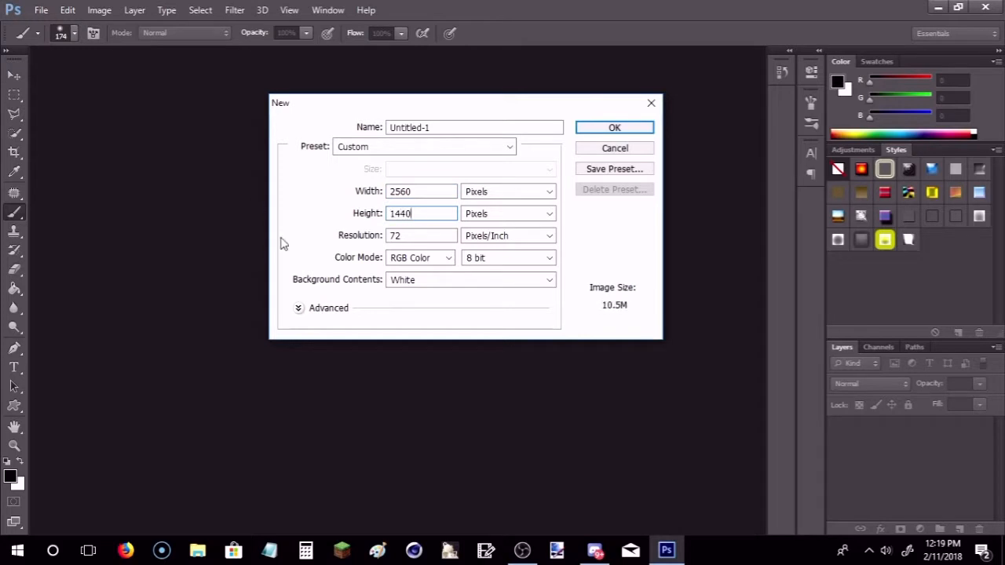
click(615, 131)
click(41, 10)
click(97, 249)
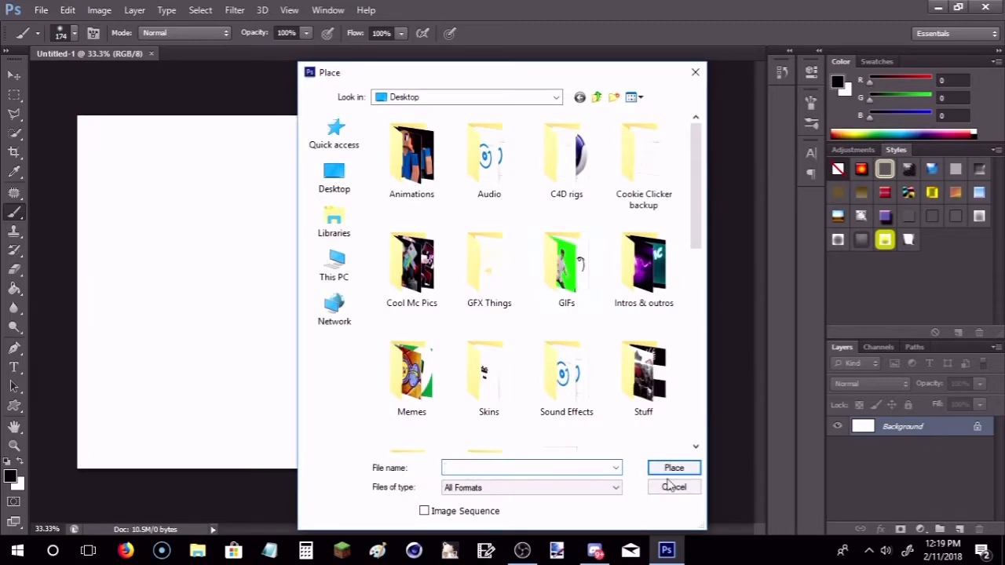
click(671, 485)
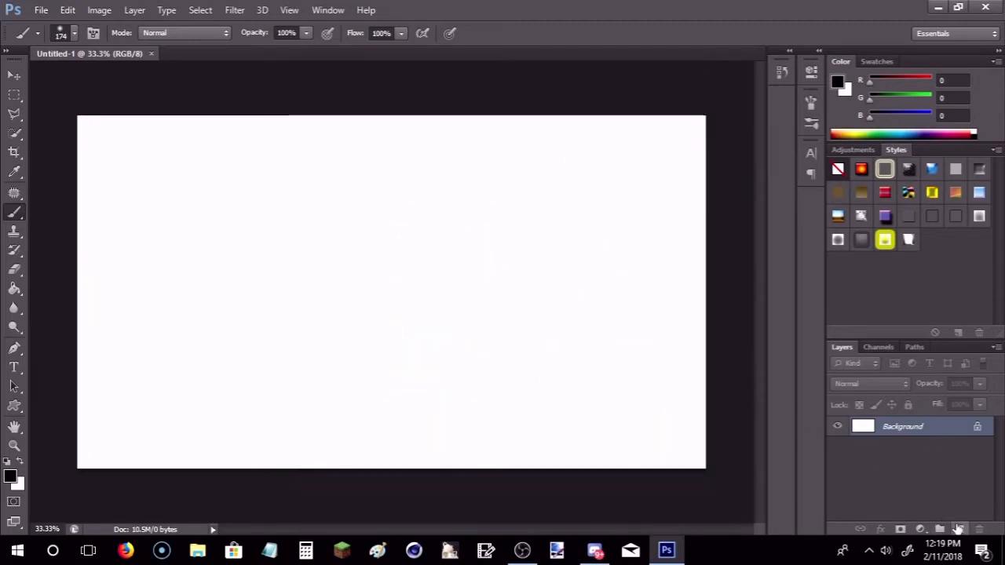
Add a new layer above the background and set the foreground colour to dark purple (RGB 66, 41, 62).
click(958, 530)
click(10, 476)
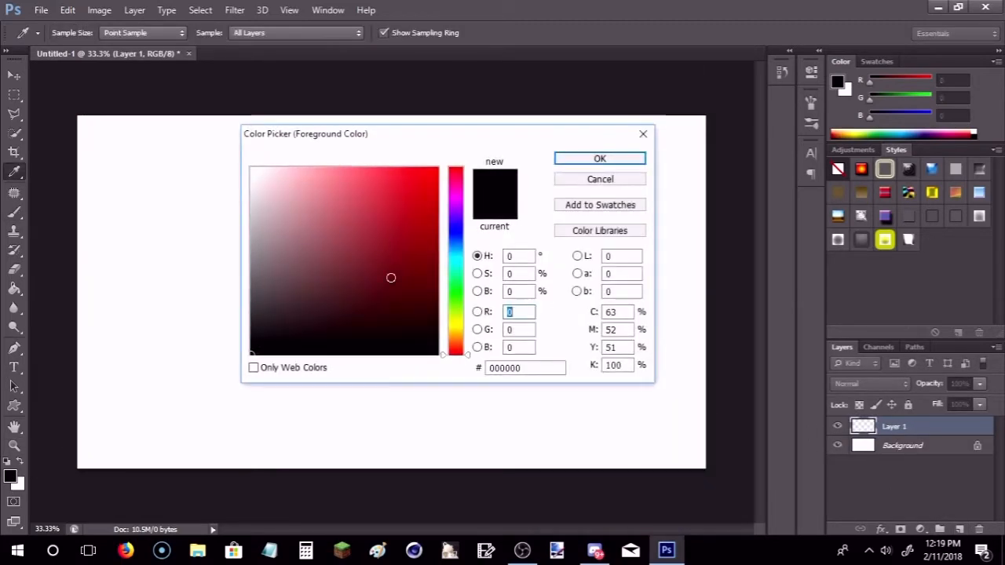
drag(458, 234, 455, 192)
drag(318, 267, 321, 307)
click(565, 161)
Cover the whole canvas on the new layer with dark purple using a 494 px brush.
key(b)
click(73, 33)
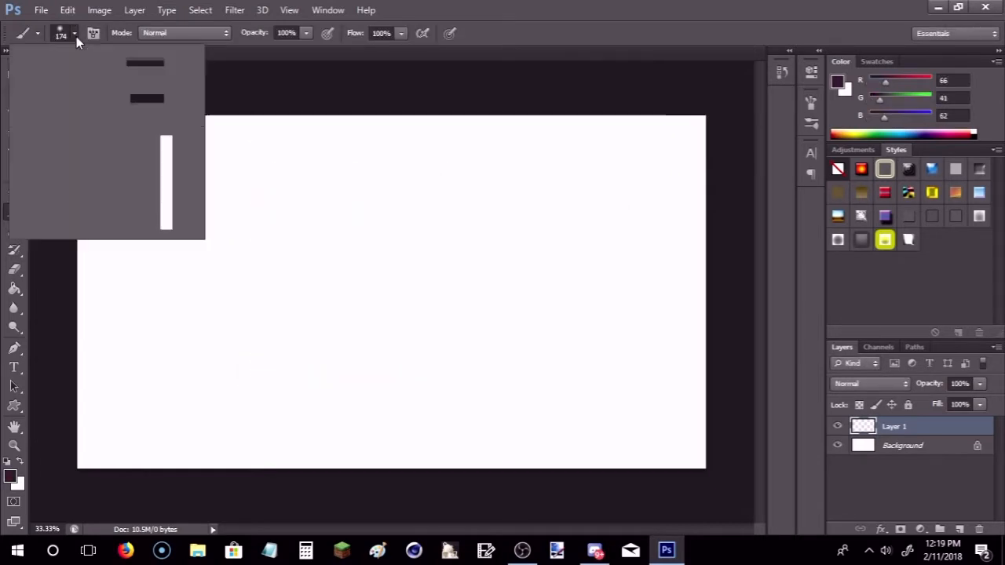
drag(142, 82, 147, 82)
mouse_move(416, 191)
mouse_down()
mouse_move(476, 120)
mouse_move(393, 171)
mouse_move(155, 135)
mouse_move(4, 365)
mouse_move(370, 332)
mouse_move(465, 173)
mouse_move(229, 381)
mouse_move(711, 130)
mouse_move(404, 310)
mouse_move(725, 217)
mouse_move(718, 281)
mouse_move(430, 236)
mouse_move(258, 460)
mouse_move(351, 393)
mouse_up()
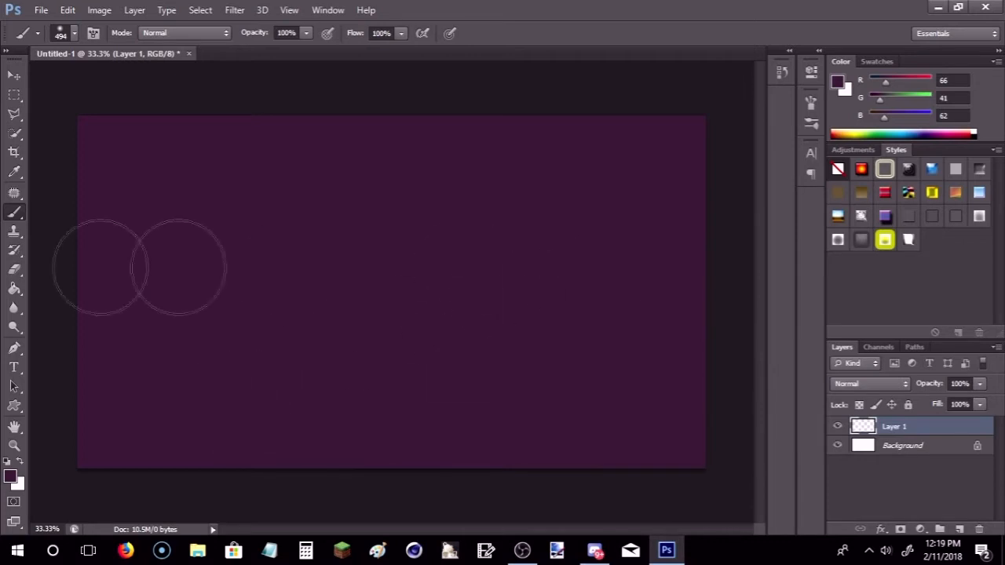
Delete the white Background layer, keeping only the purple layer.
click(905, 449)
key(Delete)
click(890, 408)
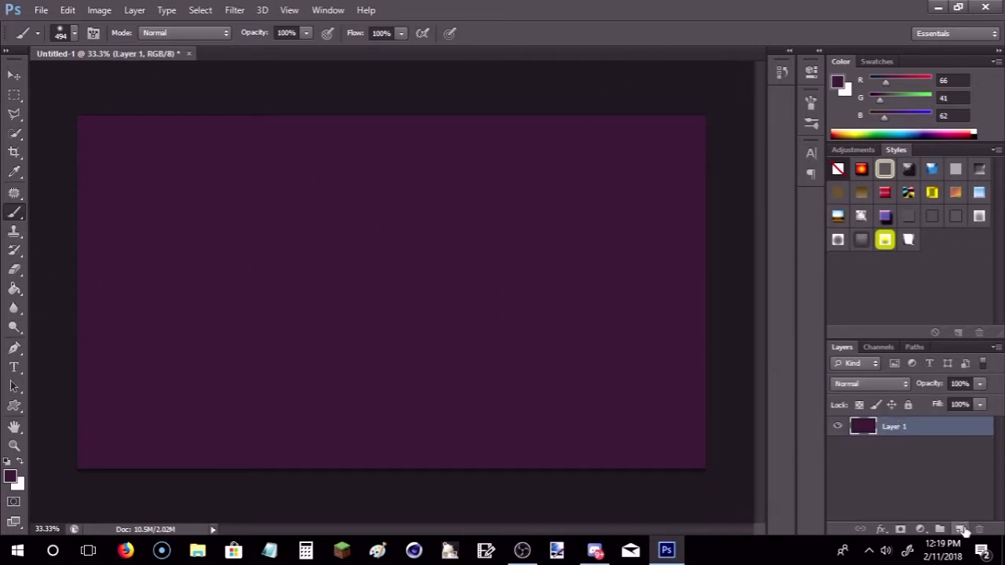
Place the T1 image above the purple layer and scale it up from its centre until it extends past the canvas edges.
click(41, 10)
click(108, 251)
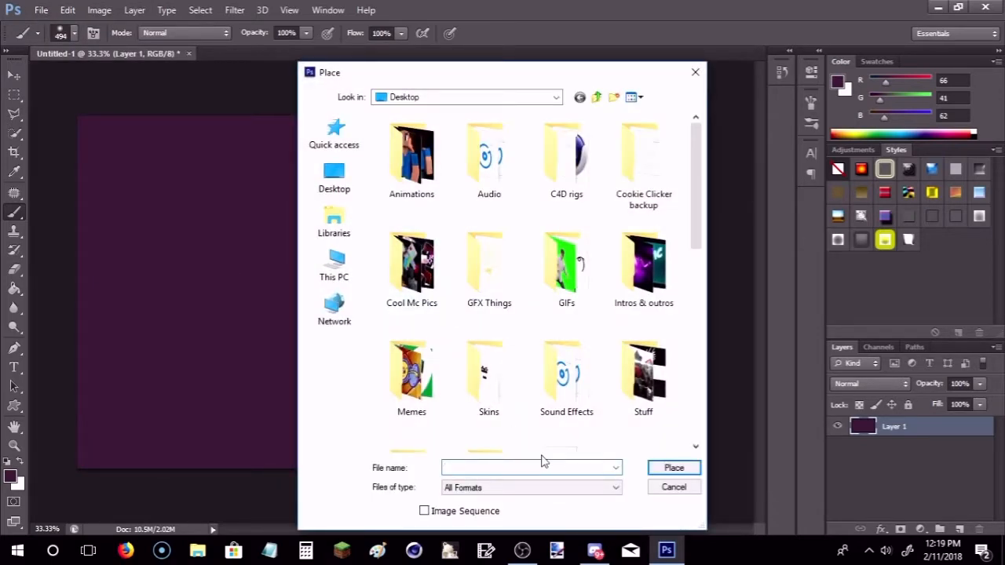
text(T1)
click(528, 482)
click(676, 467)
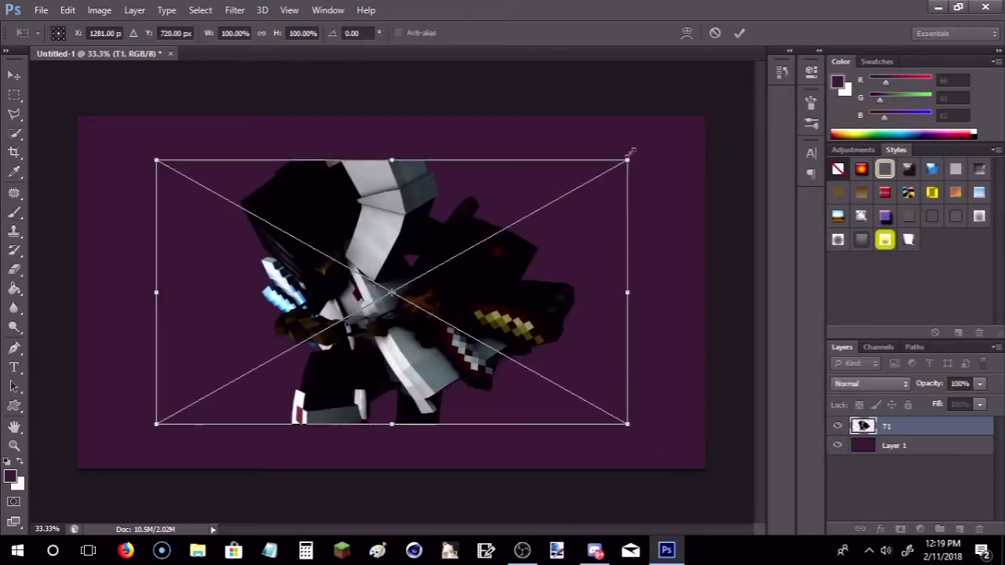
drag(633, 154, 721, 108)
click(738, 33)
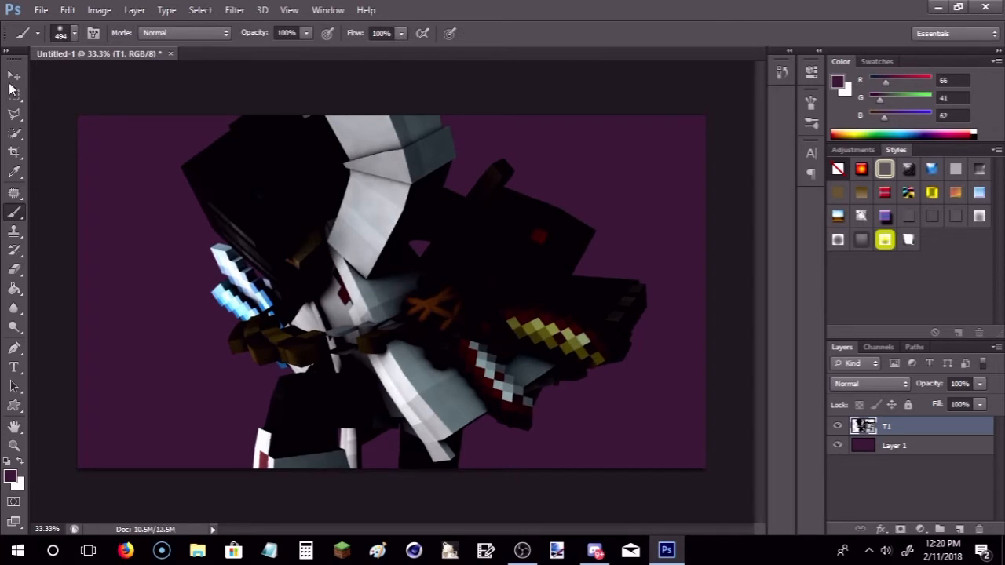
Add an Inner Glow layer style to the T1 layer and set its glow colour to white (ffffff).
click(15, 74)
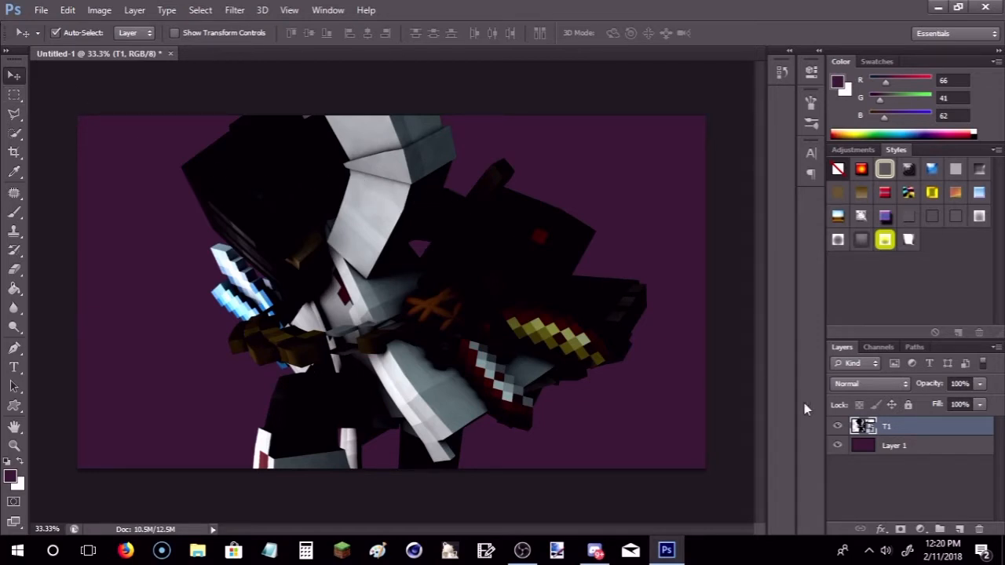
right_click(882, 424)
click(602, 66)
right_click(905, 435)
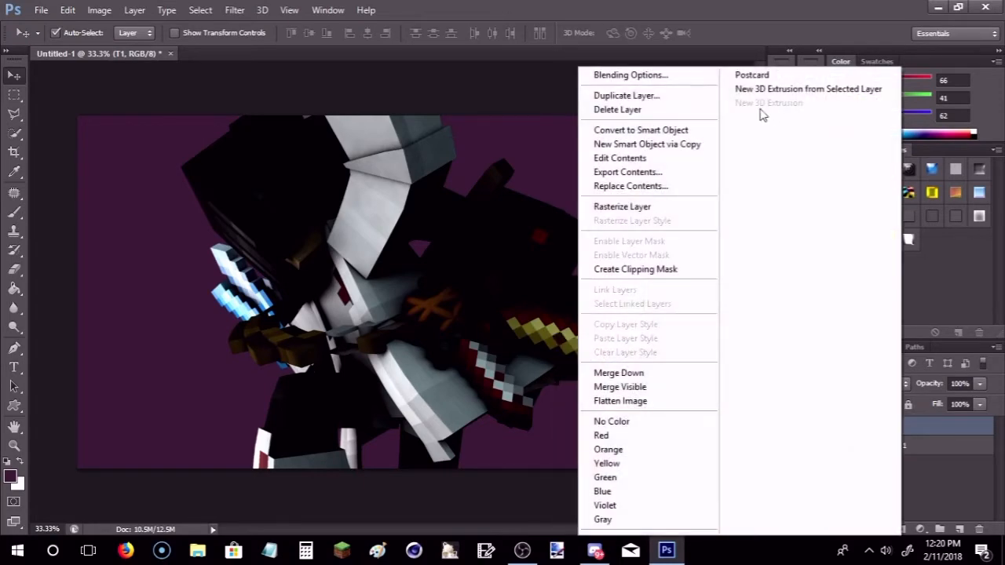
click(661, 75)
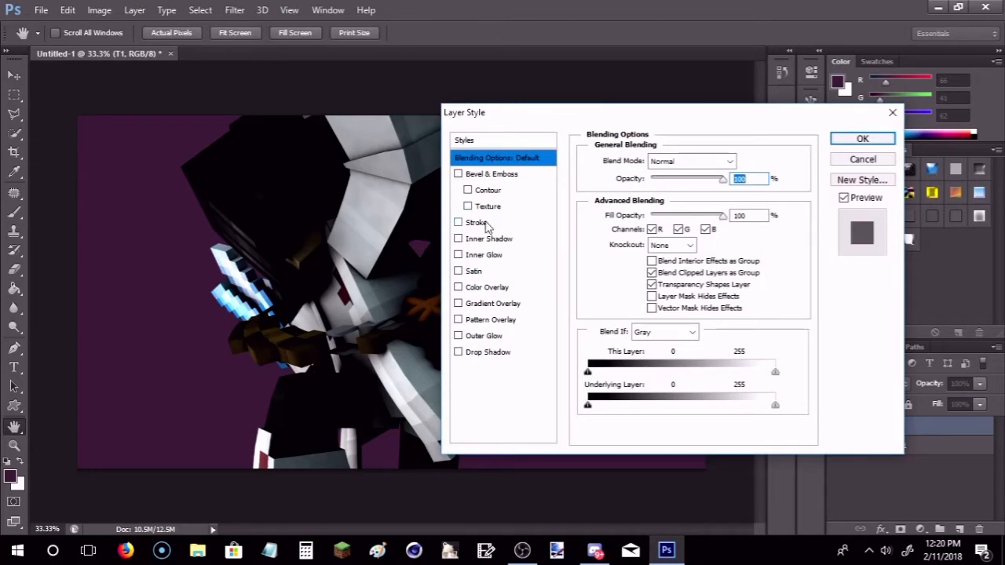
click(487, 238)
click(458, 238)
click(483, 254)
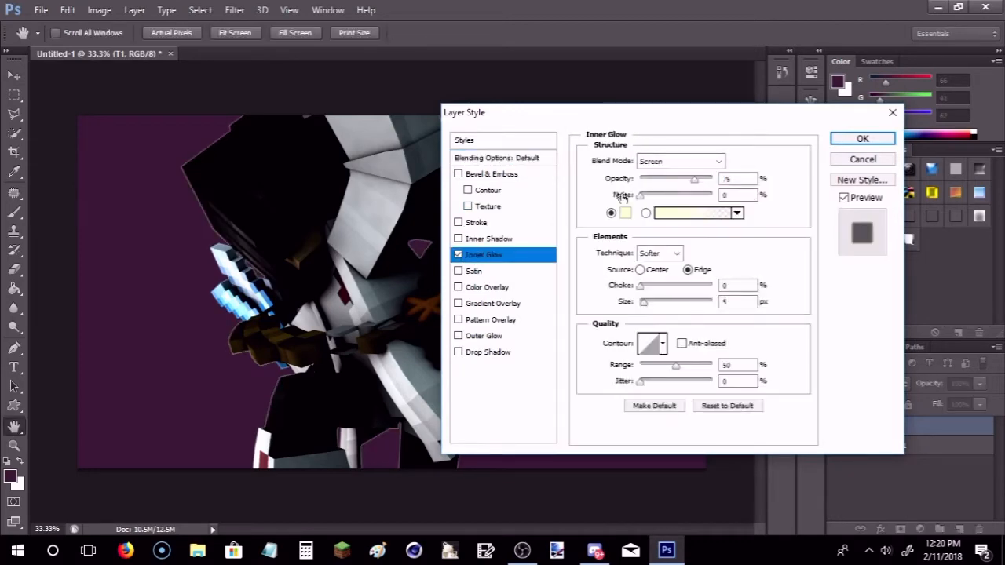
click(625, 212)
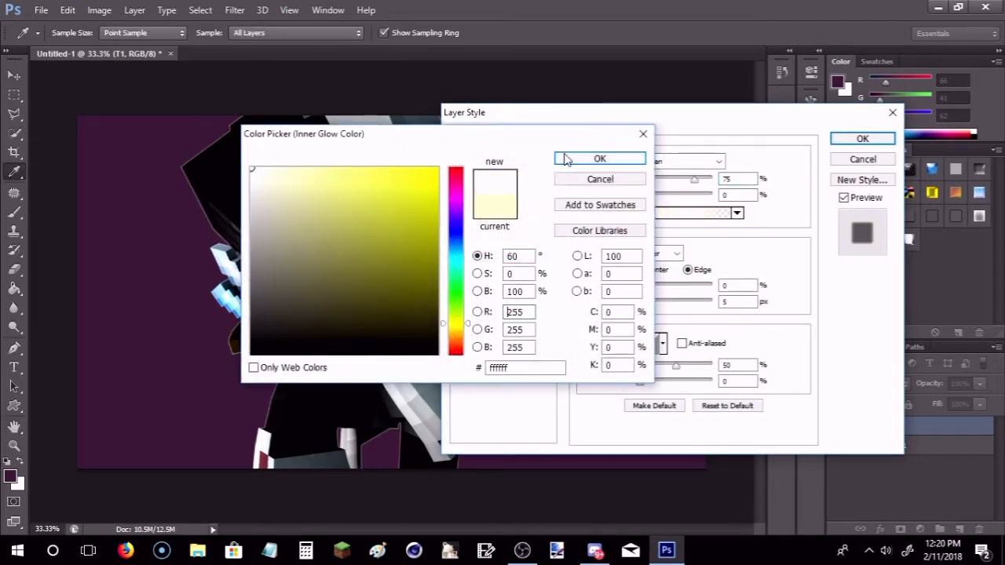
click(565, 160)
Set the Inner Glow to Color Dodge blending with a size of 40 px and a choke of 5%.
click(680, 161)
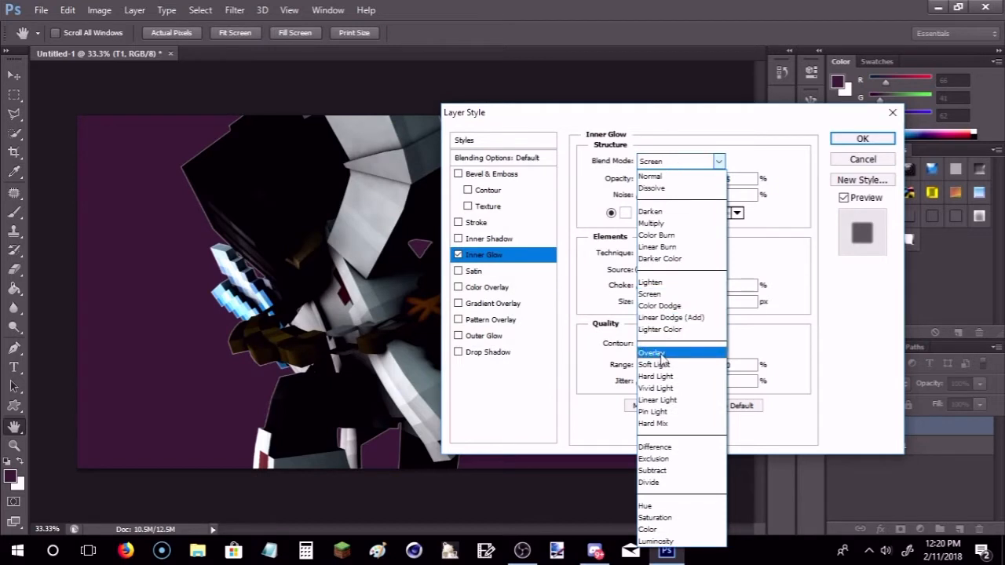
click(664, 307)
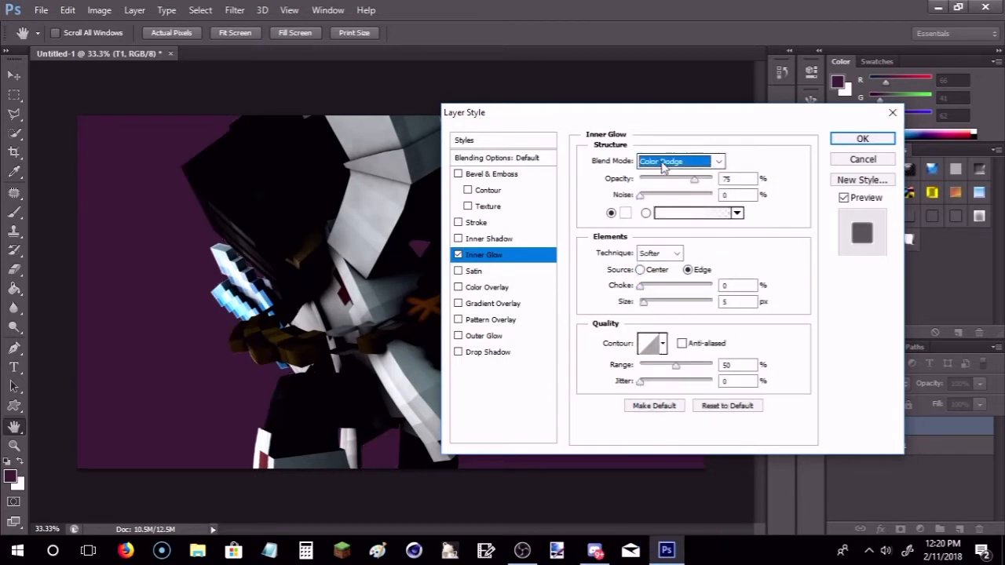
drag(646, 307, 657, 306)
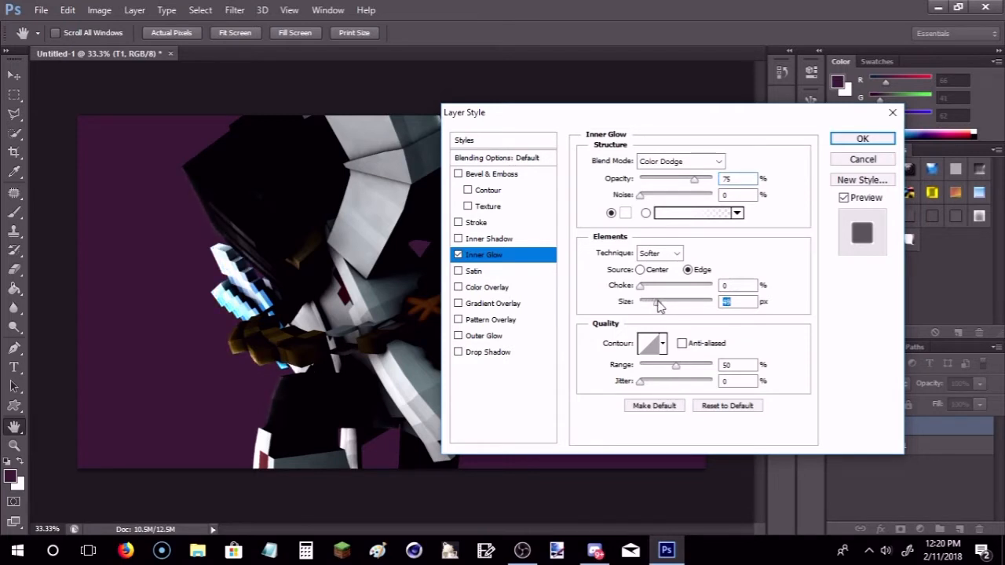
click(643, 287)
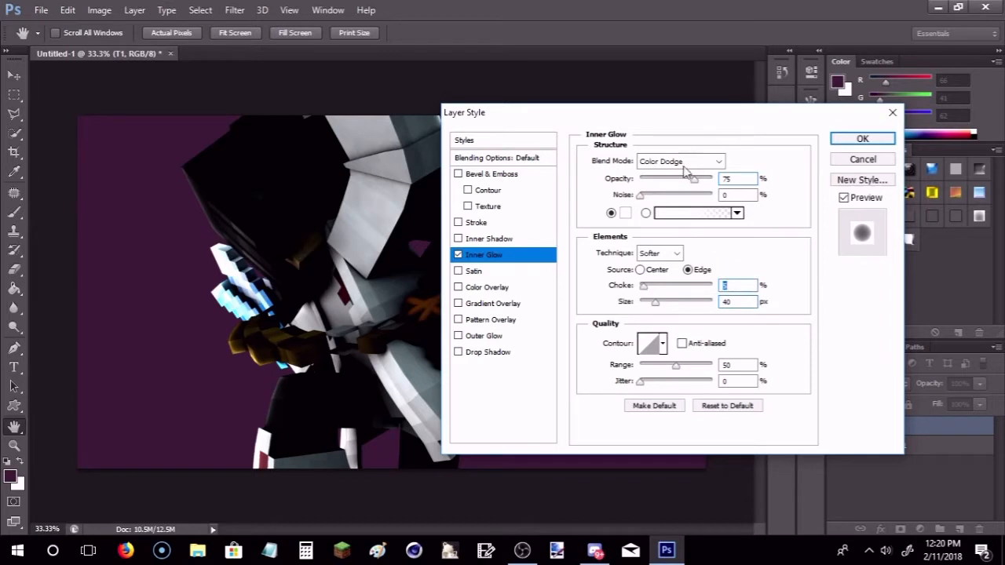
Add a Satin effect to T1 with 10% opacity, 90° angle, 208 px distance and 250 px size.
click(475, 271)
drag(677, 180, 651, 196)
click(651, 196)
drag(649, 225, 702, 228)
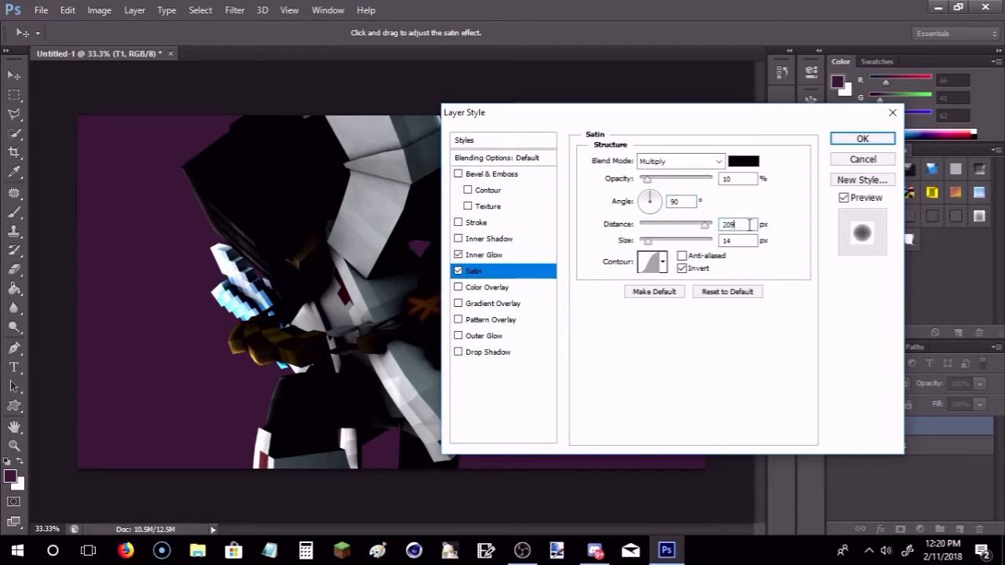
click(738, 225)
text(8)
drag(669, 233, 846, 248)
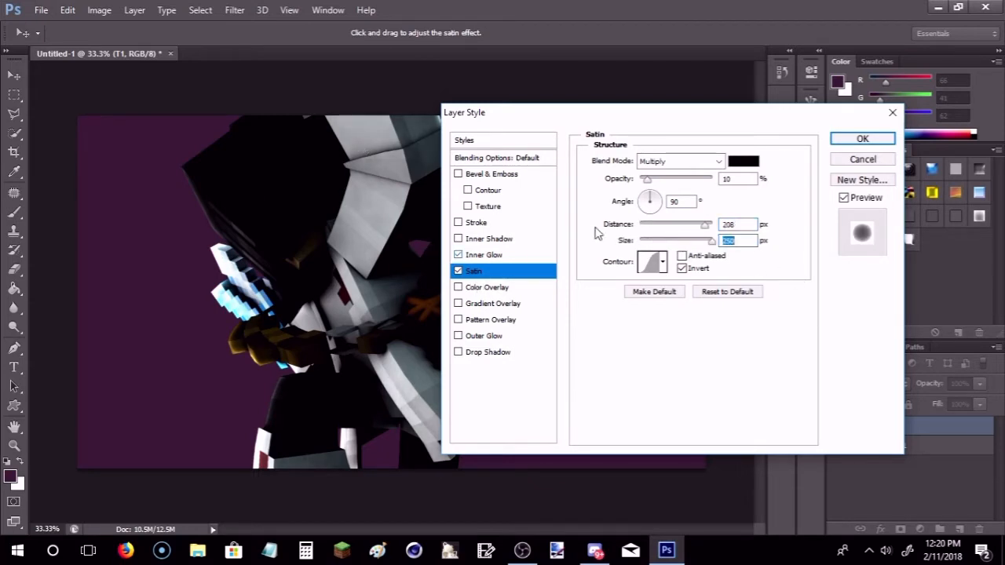
Add a Color Overlay effect to T1 and set its colour to black in Normal blend mode.
click(500, 290)
click(694, 161)
click(697, 177)
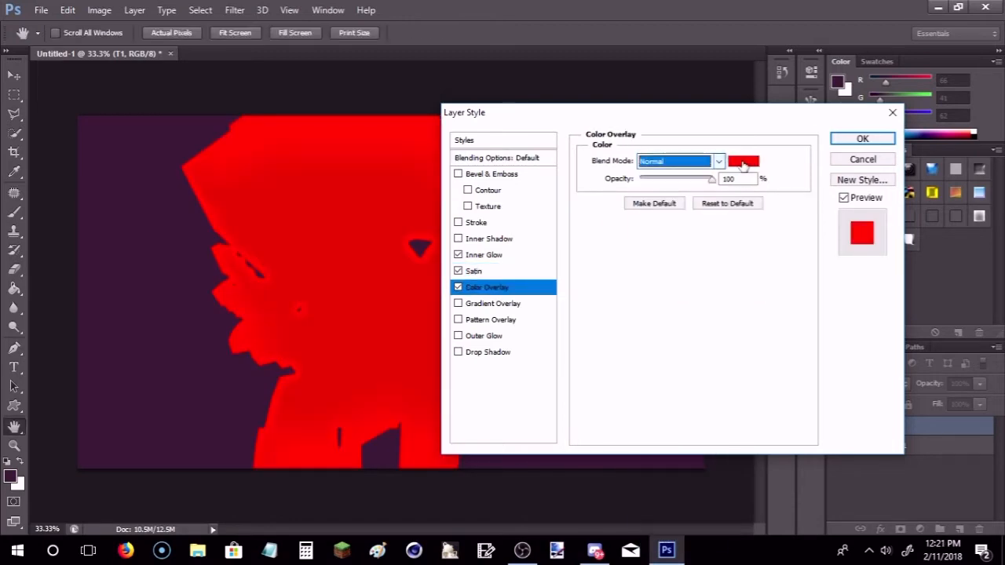
click(743, 161)
drag(267, 345, 168, 417)
click(578, 162)
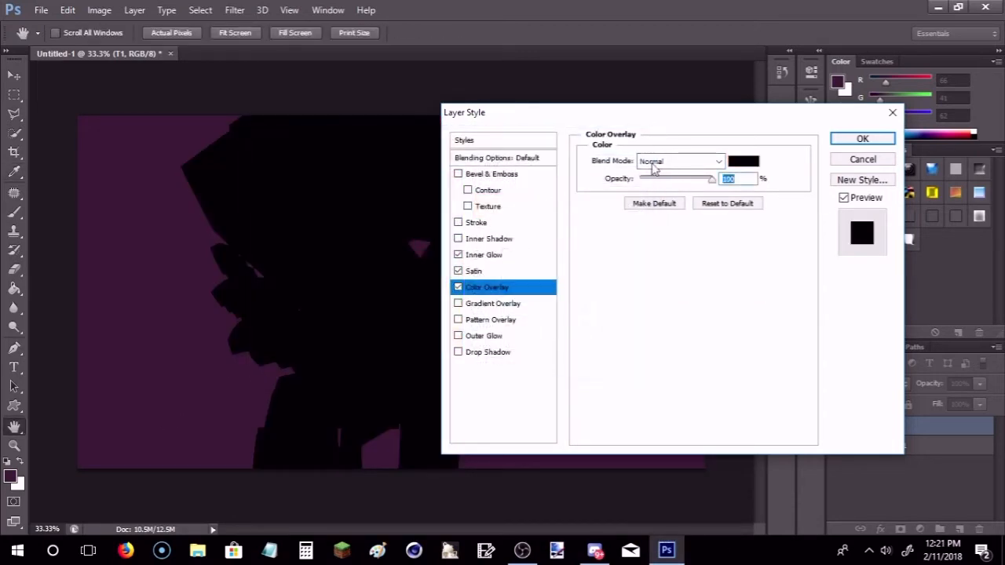
Set the black Color Overlay to Color Dodge blending and lower its opacity to about 16%.
click(691, 161)
click(677, 354)
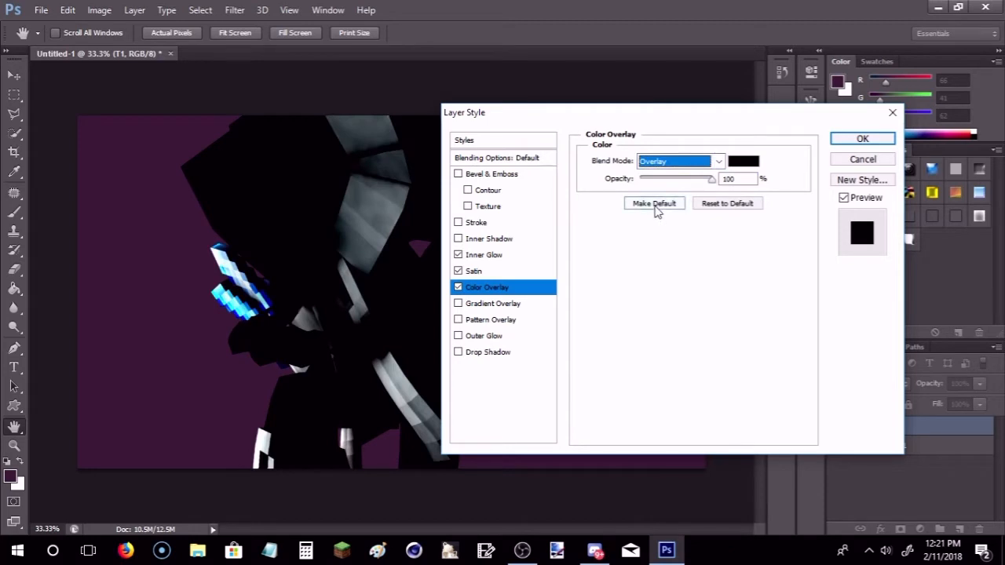
drag(667, 179, 654, 179)
click(664, 161)
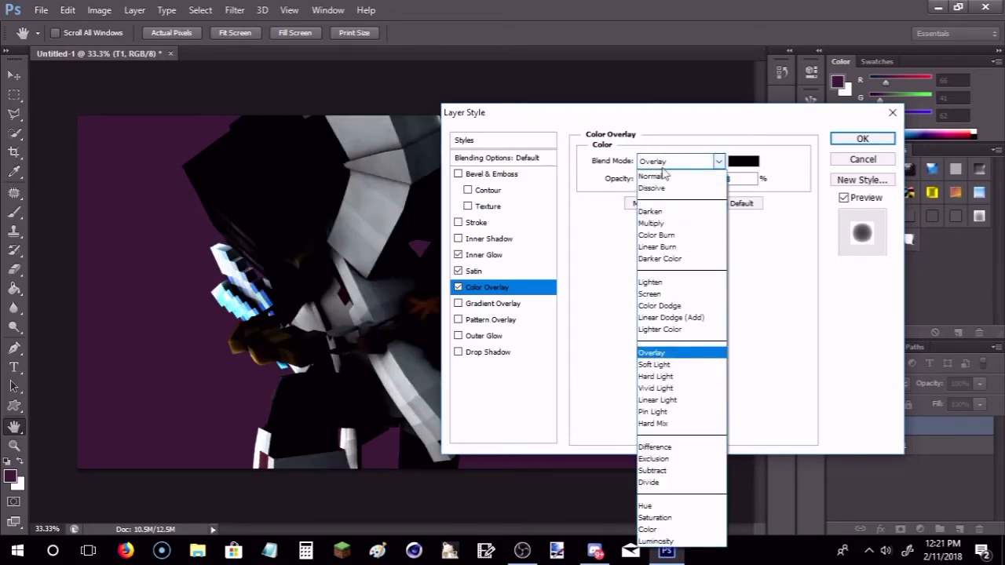
click(679, 325)
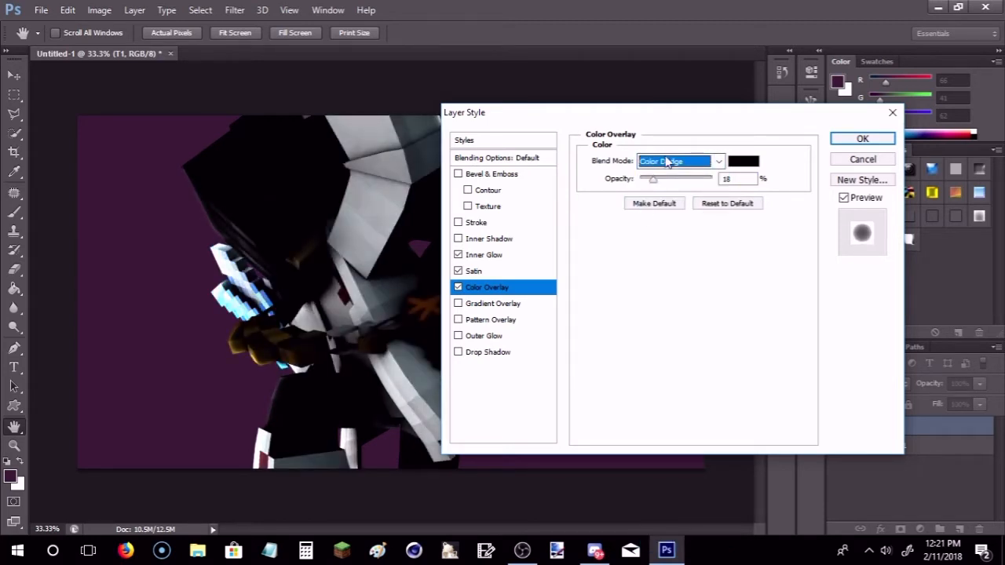
click(653, 179)
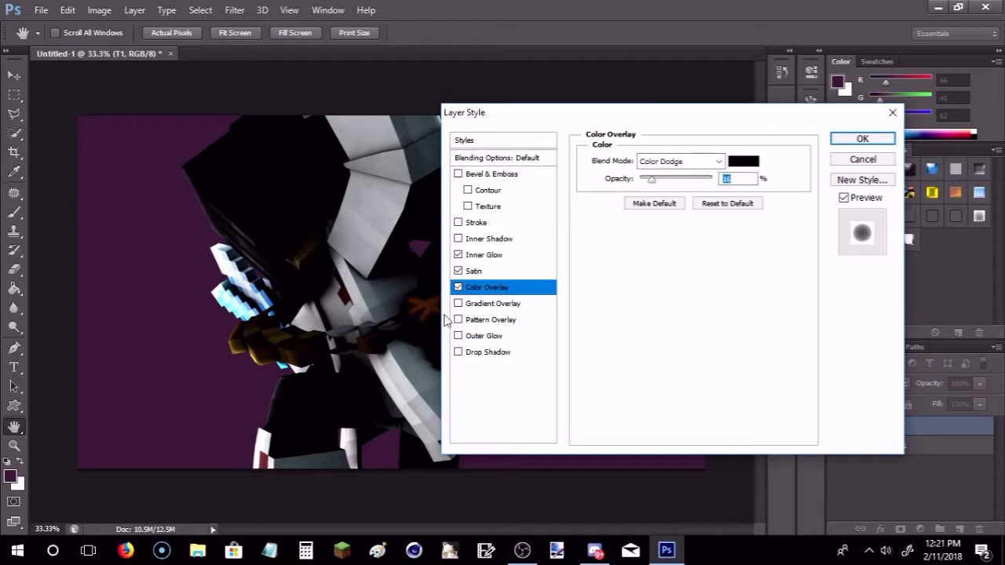
Add a Gradient Overlay to T1 with Overlay blending and 32% opacity, and apply the layer styles.
click(515, 303)
click(682, 161)
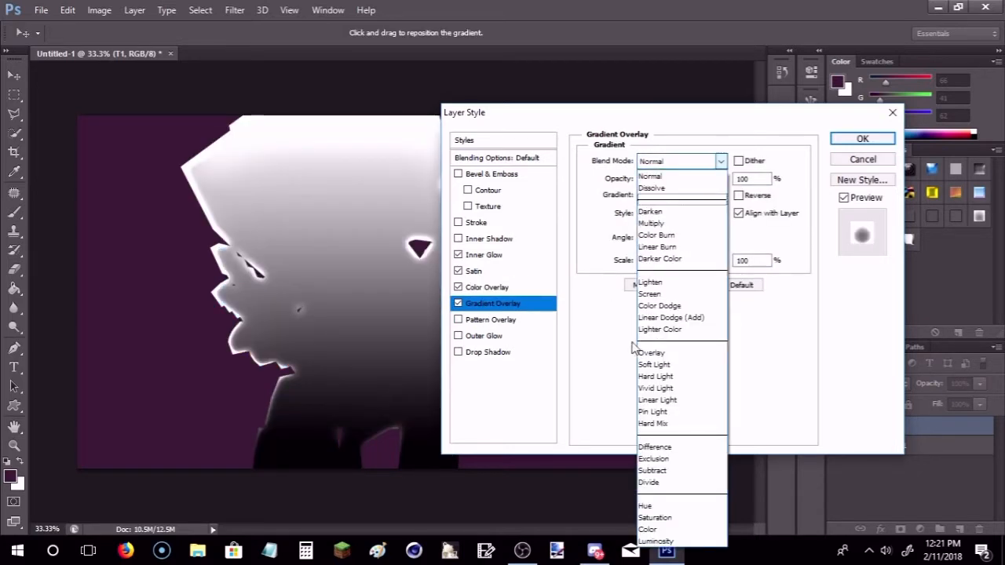
click(651, 352)
drag(703, 180, 667, 182)
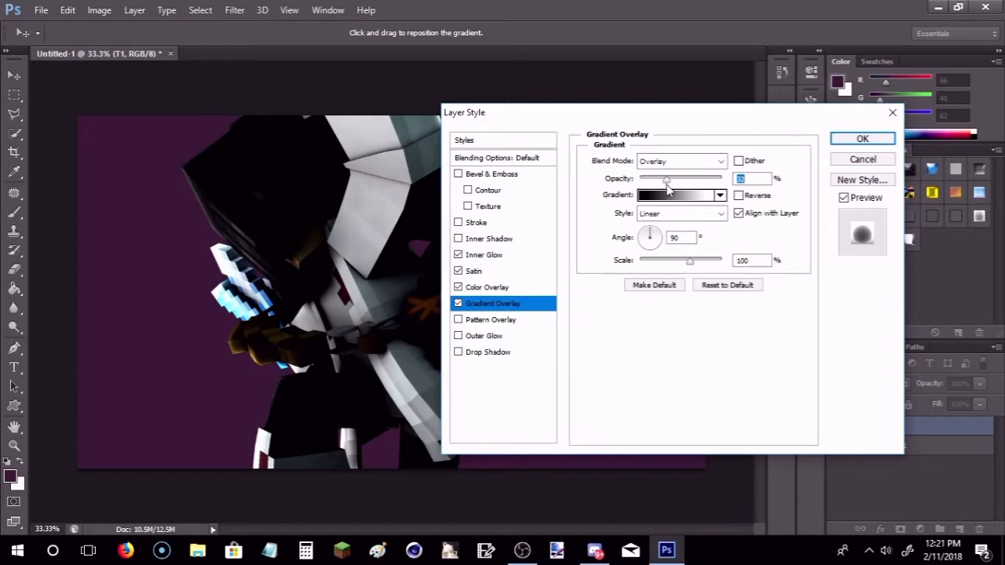
click(845, 140)
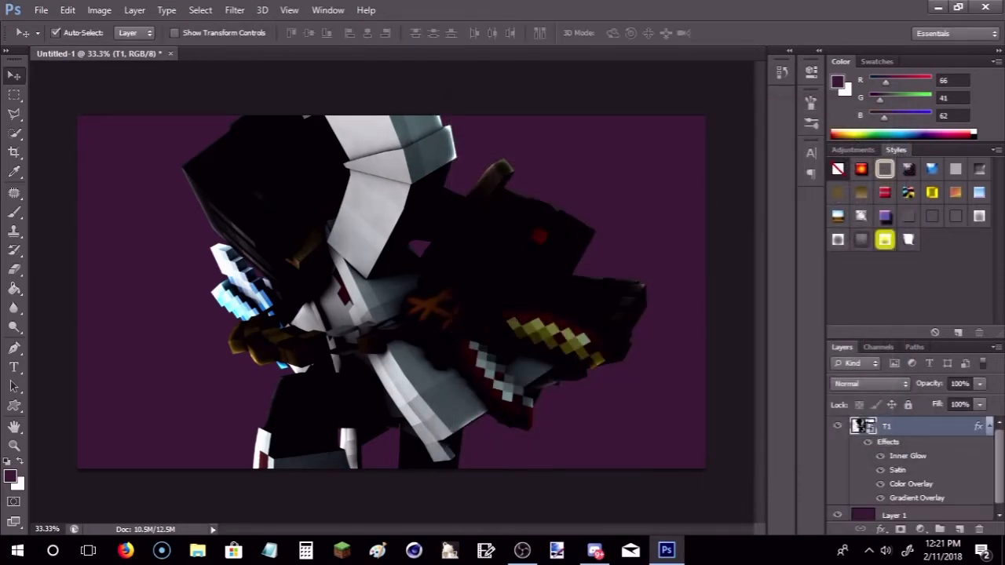
Collapse T1's effects list and rasterize its layer style into the layer.
click(988, 426)
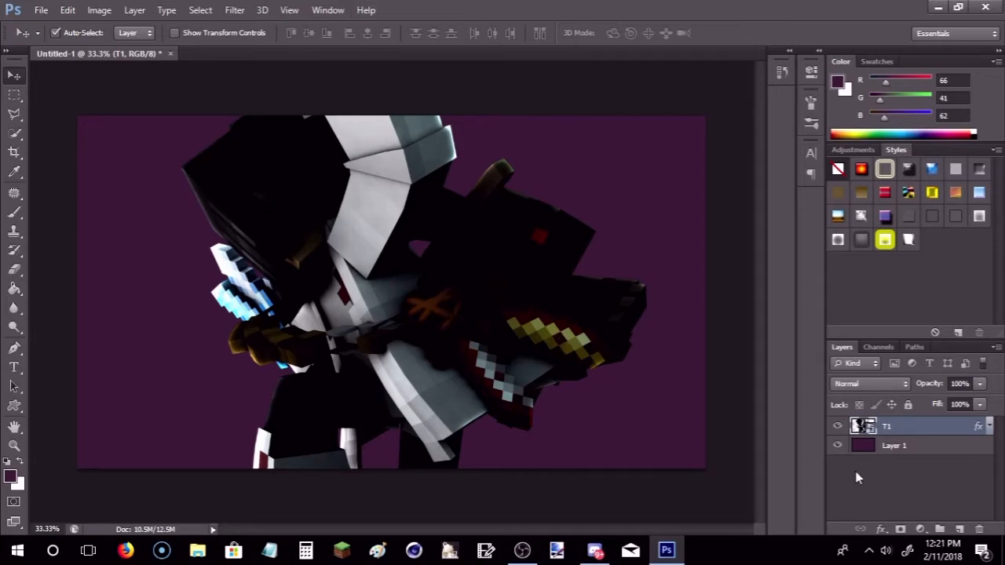
right_click(887, 430)
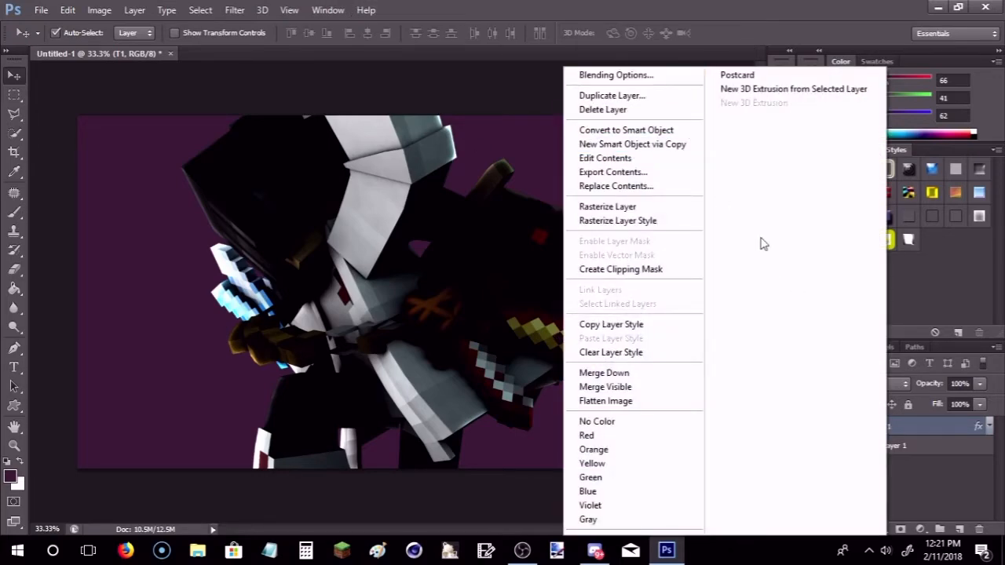
click(932, 483)
right_click(900, 431)
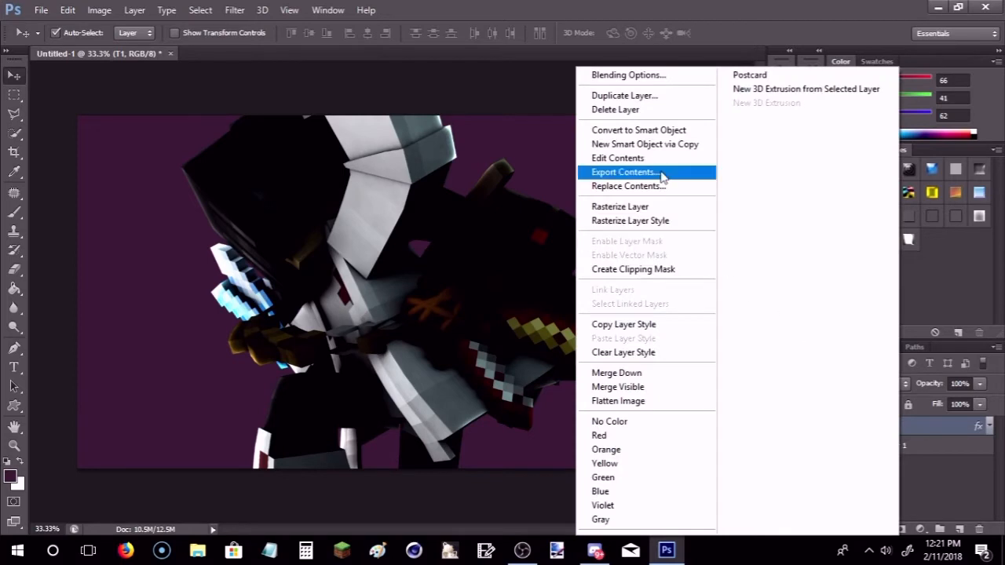
click(658, 224)
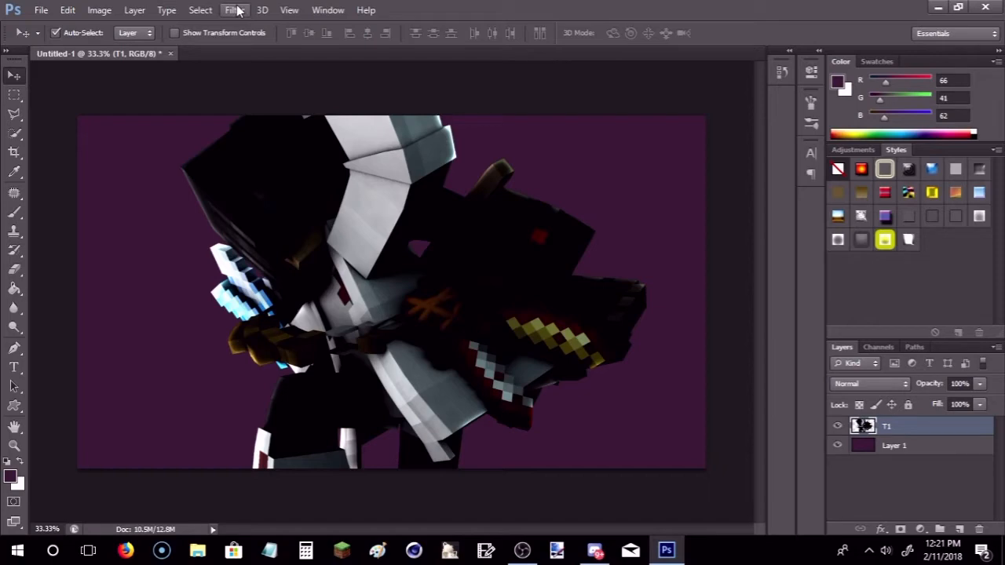
Add an Inner Glow effect to T1 with a white colour and Color Dodge blending.
right_click(903, 426)
click(667, 84)
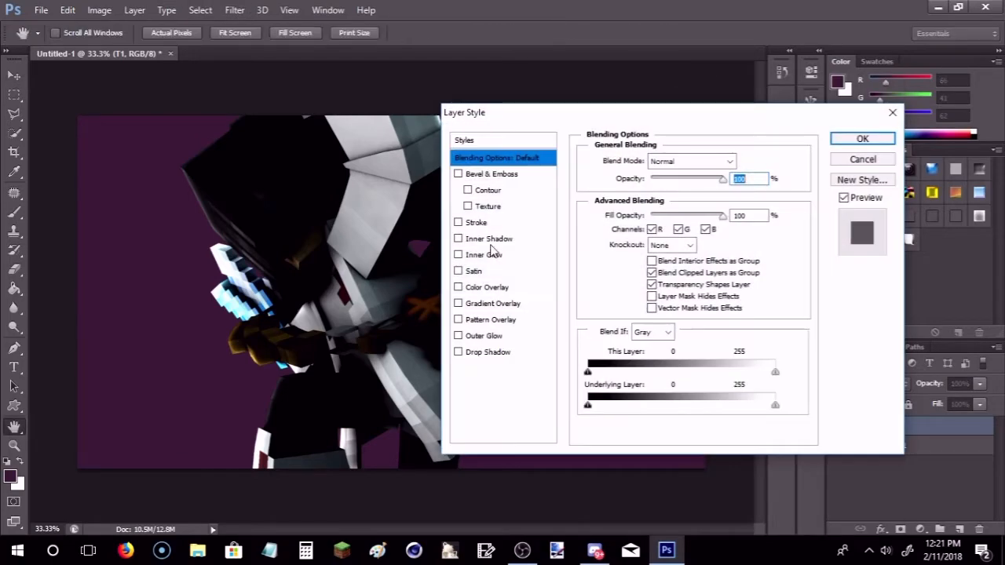
click(484, 255)
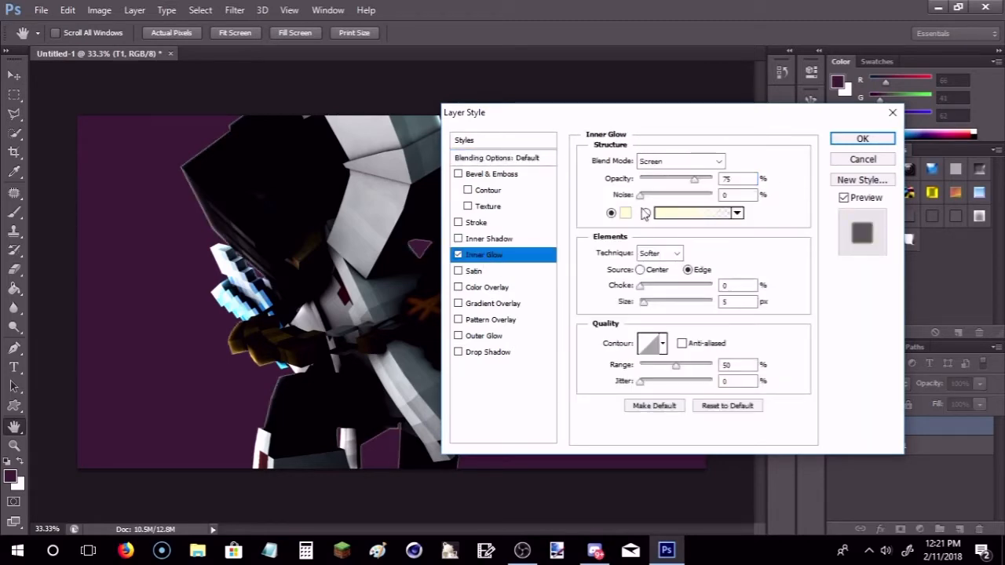
click(626, 213)
click(611, 161)
click(668, 162)
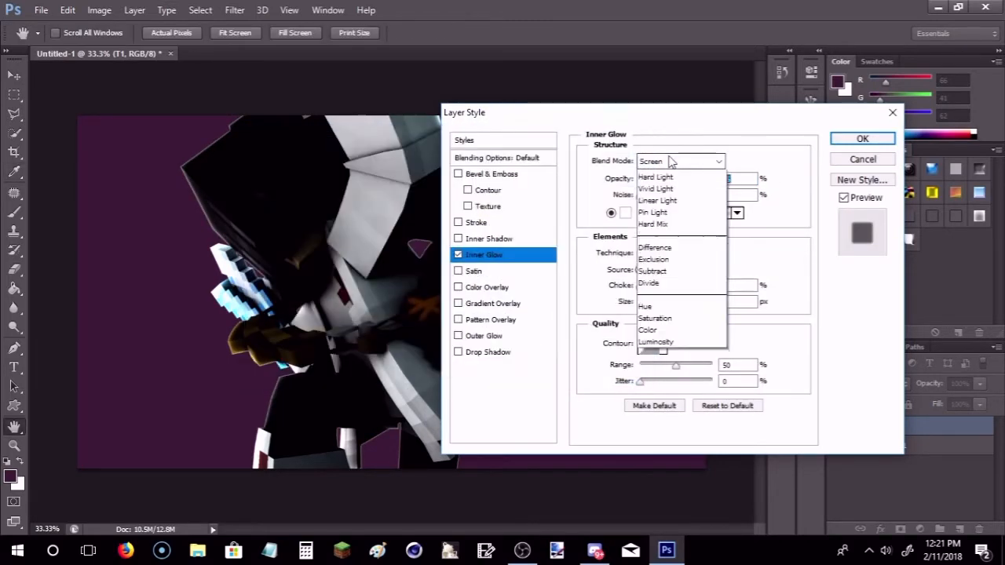
click(663, 307)
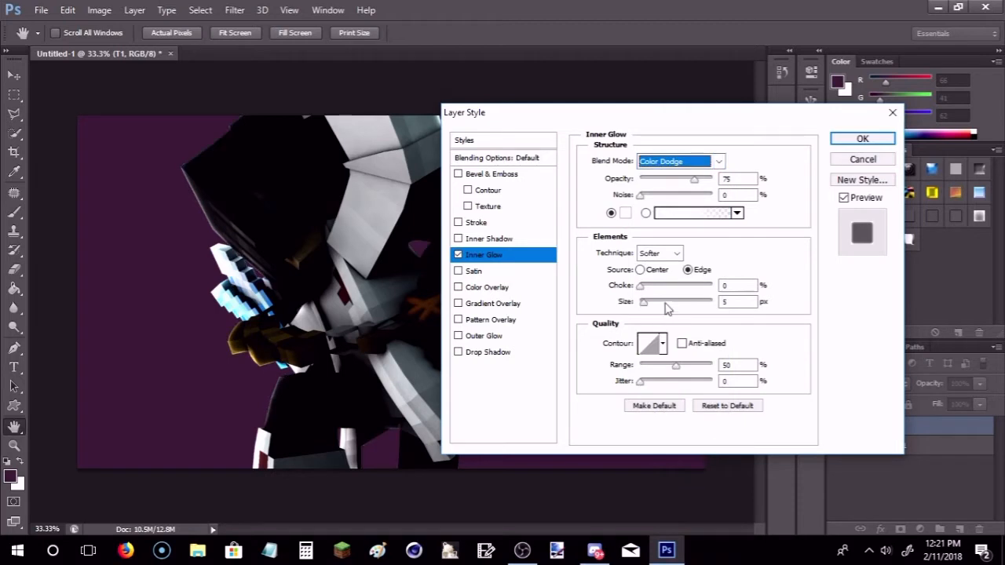
Set the Inner Glow size to 21 px and choke to 2%, and apply the layer style.
drag(649, 305, 650, 303)
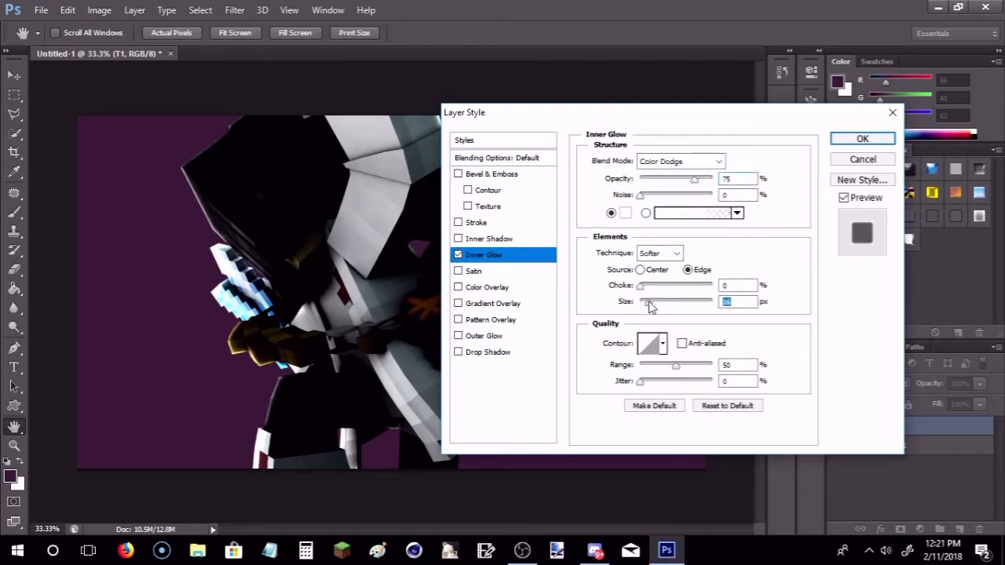
drag(650, 303, 651, 303)
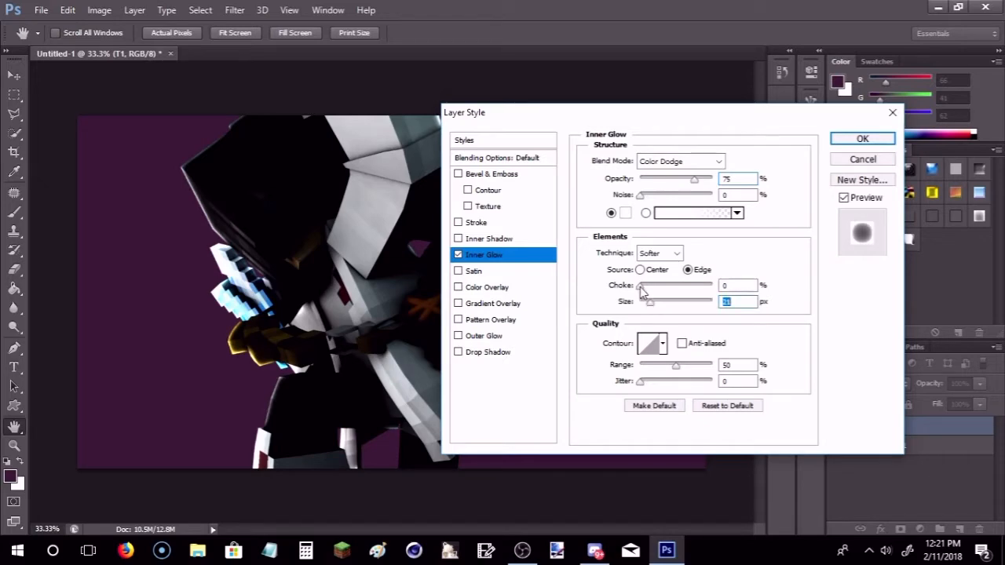
click(640, 287)
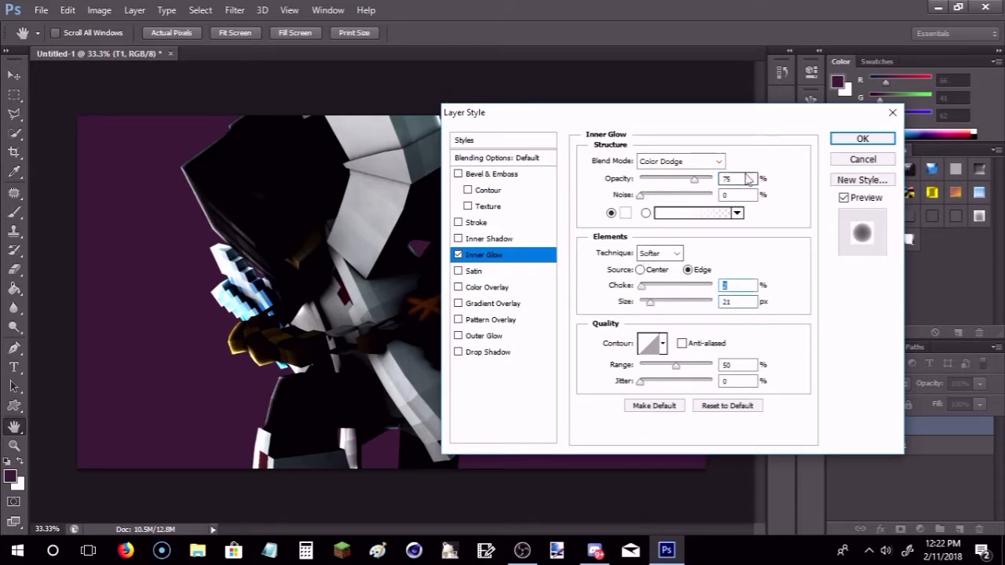
click(859, 139)
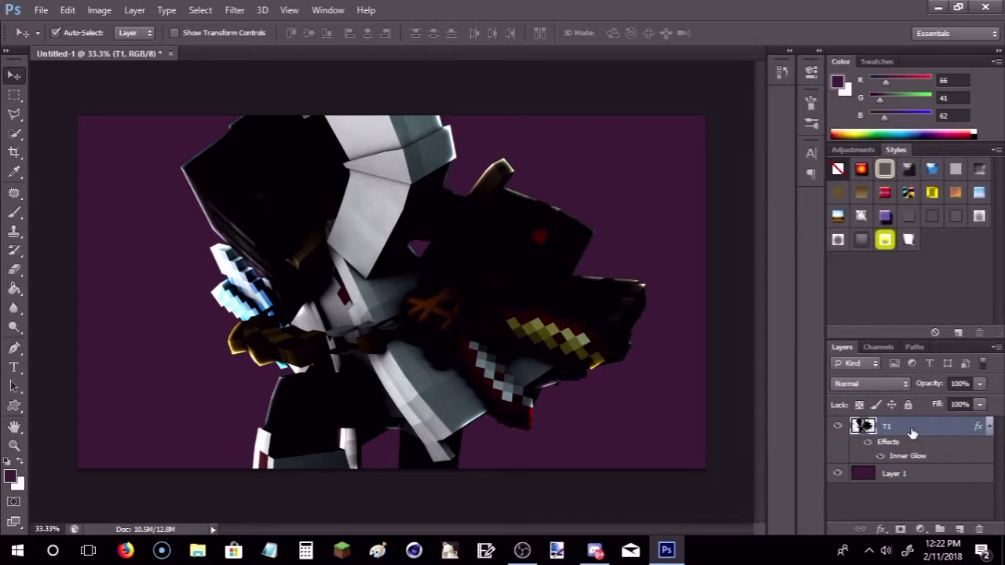
Rasterize the Inner Glow style on T1 and duplicate the layer.
right_click(911, 433)
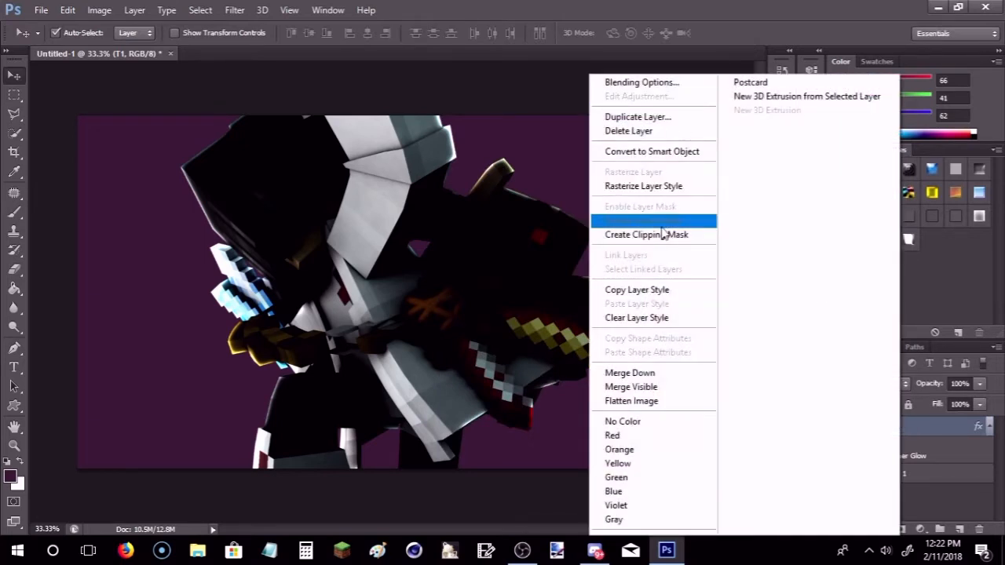
click(660, 186)
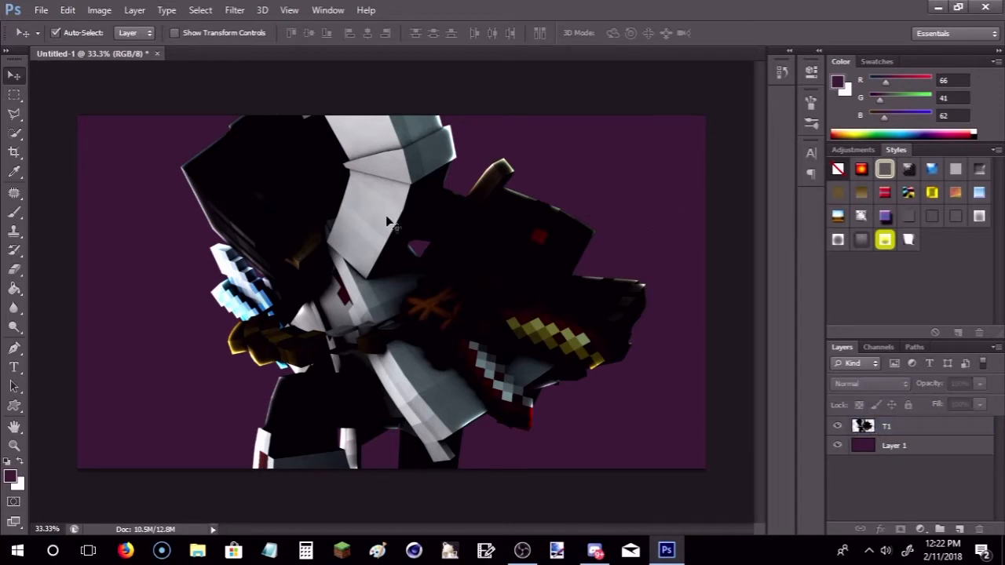
click(905, 433)
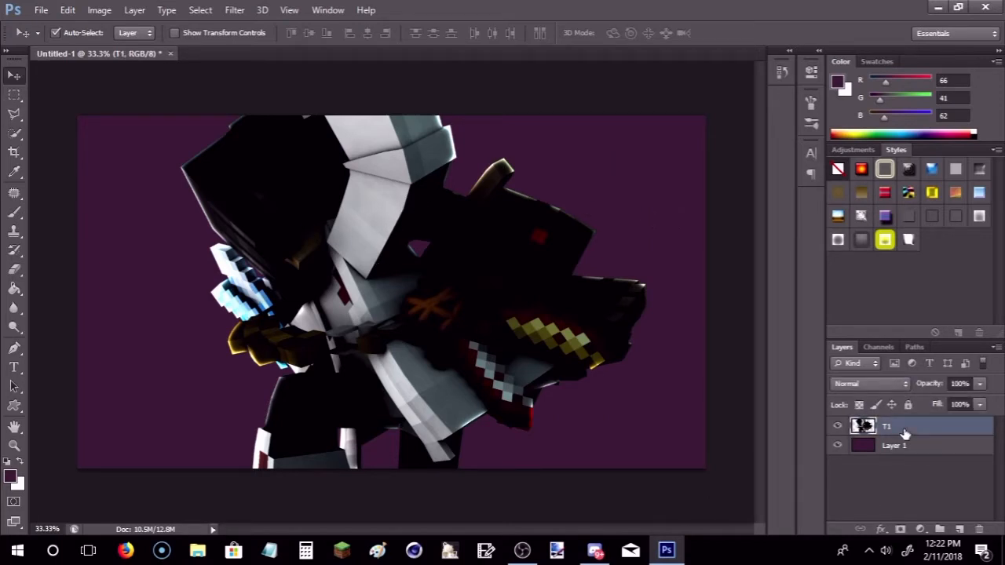
key(ctrl+j)
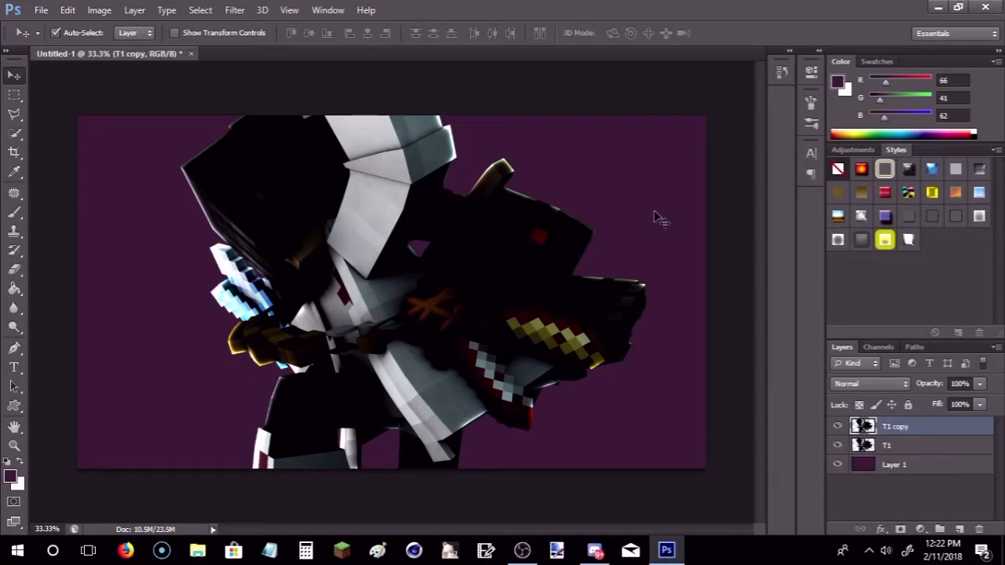
Apply Plastic Wrap (9, 8, 5) over Glowing Edges (width 4, brightness 5, smoothness 2) to T1 copy from the Filter Gallery.
click(235, 9)
click(259, 67)
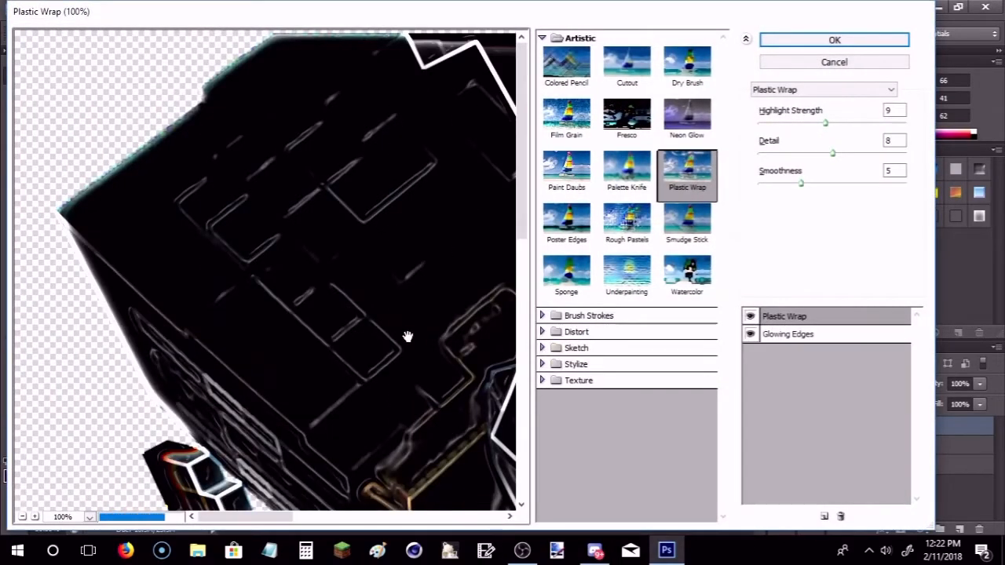
alt+click(407, 337)
alt+click(407, 337)
alt+click(407, 337)
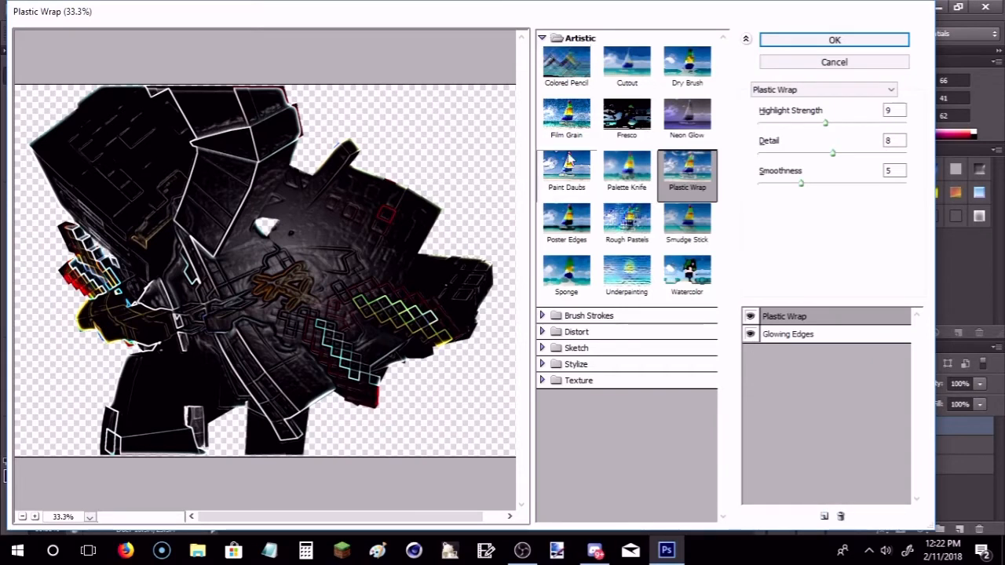
click(795, 319)
click(790, 335)
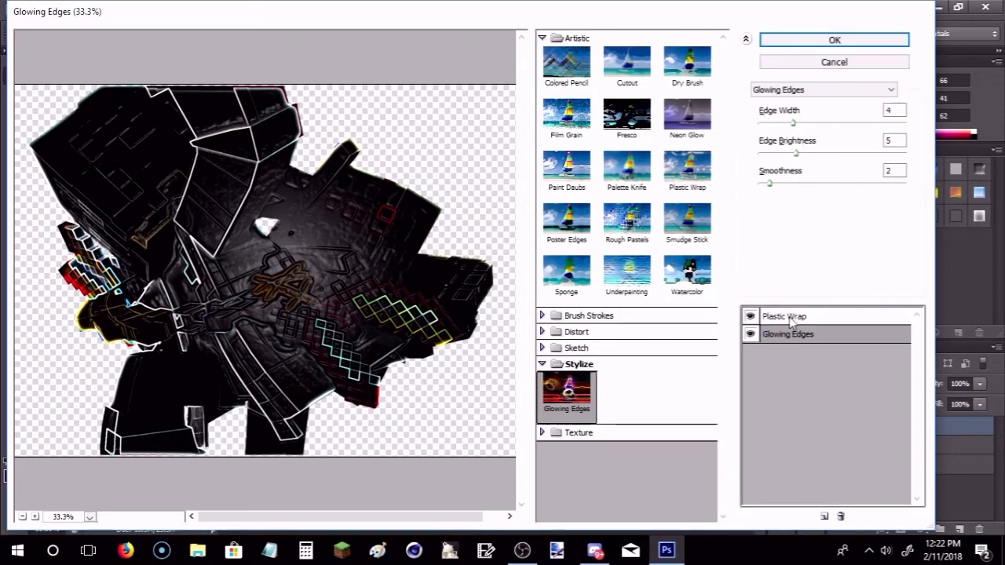
click(789, 319)
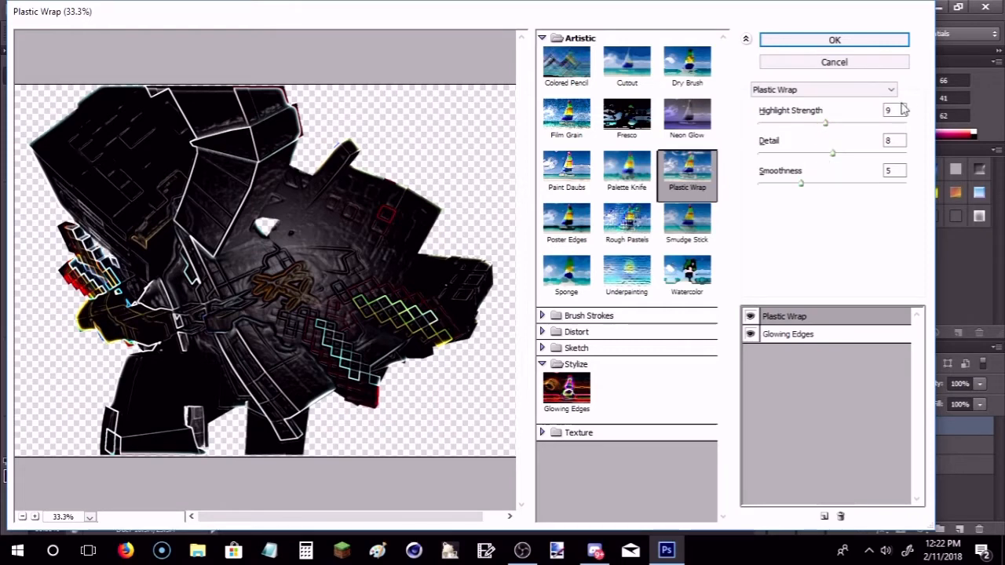
click(776, 333)
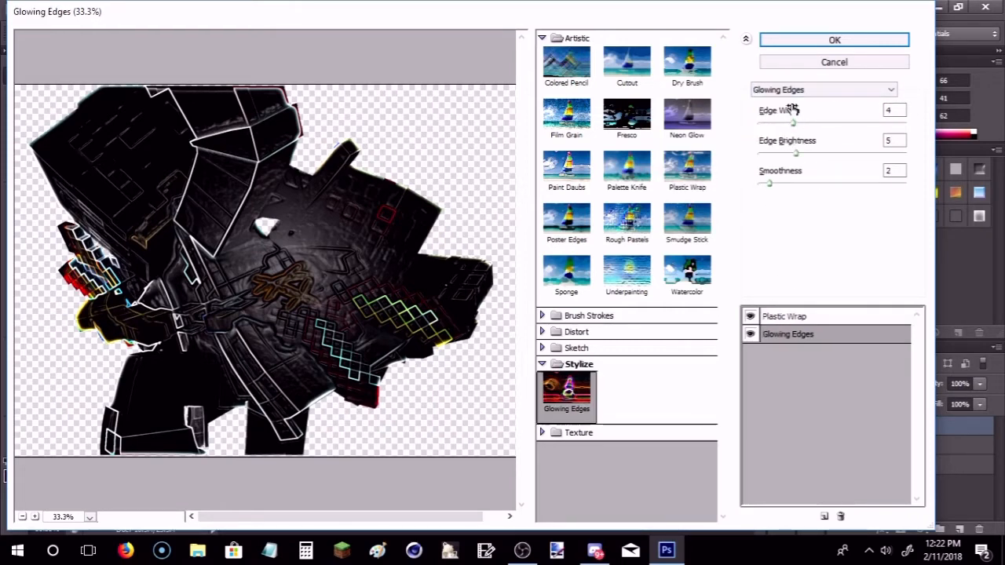
click(827, 42)
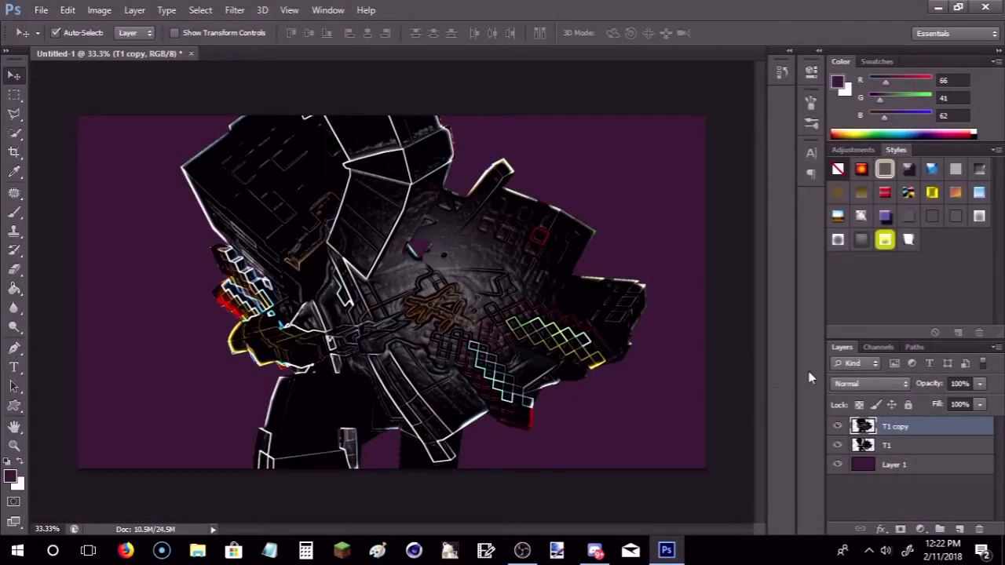
Try Overlay blending on T1 copy, and settle on Color Dodge at 100% opacity.
click(878, 383)
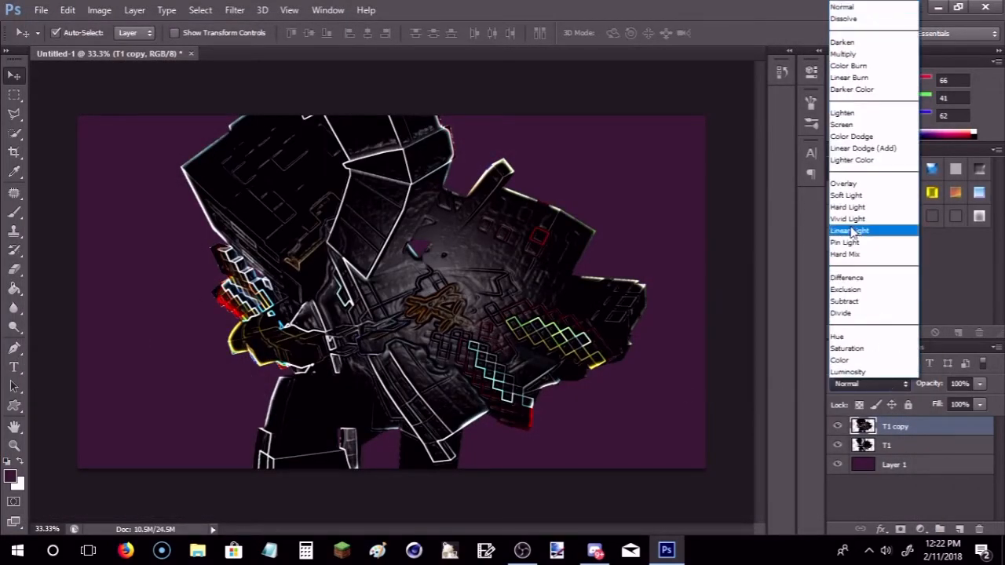
click(844, 183)
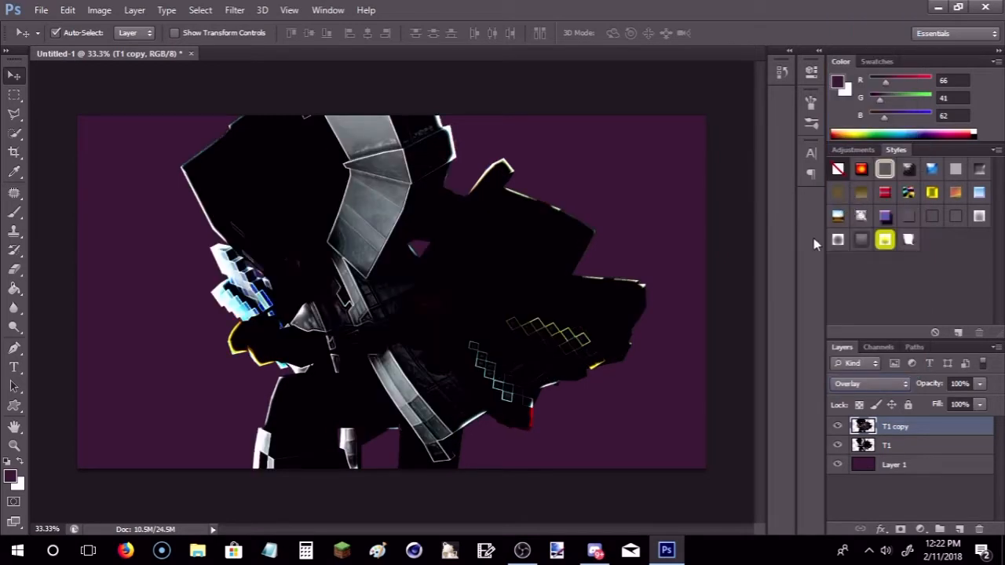
click(882, 384)
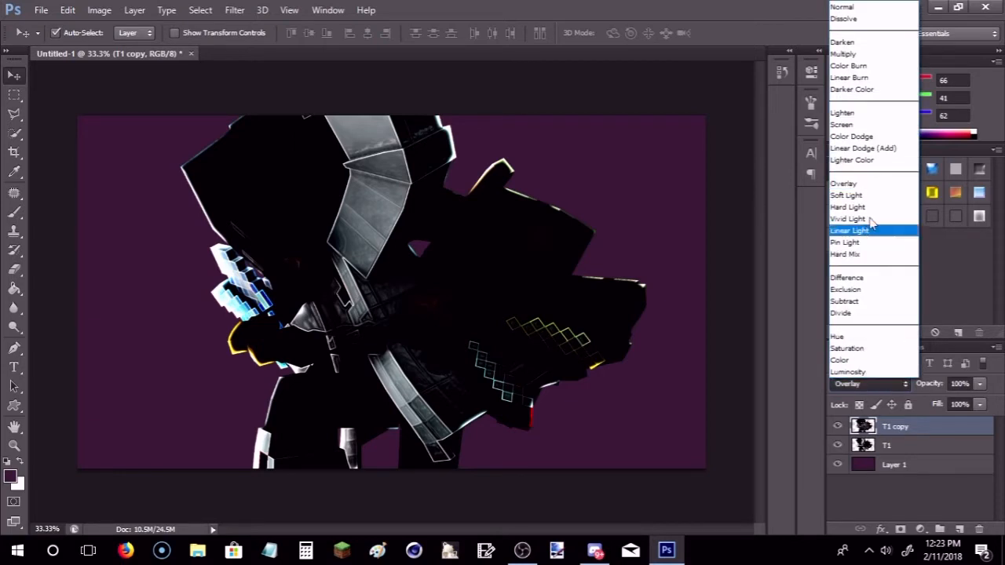
click(852, 137)
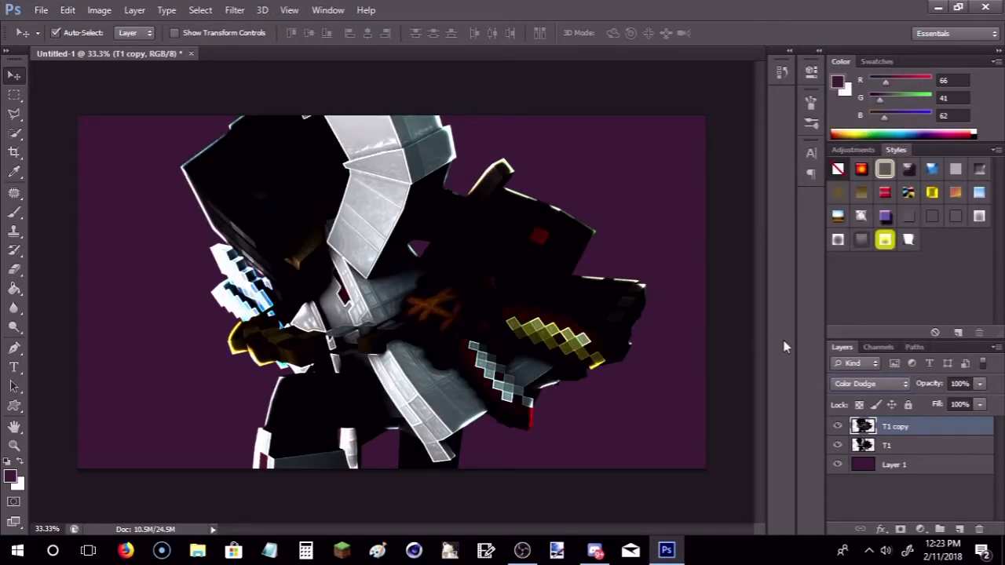
click(980, 384)
click(981, 386)
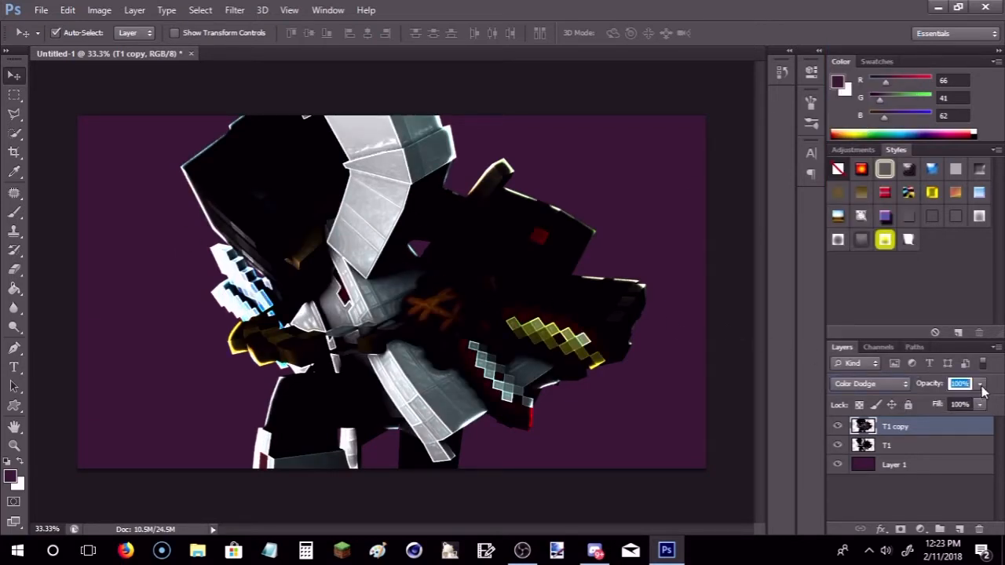
Erase some edge detail on T1 copy across the character's body and legs with a soft 380 px eraser at 75% opacity.
click(14, 269)
click(75, 33)
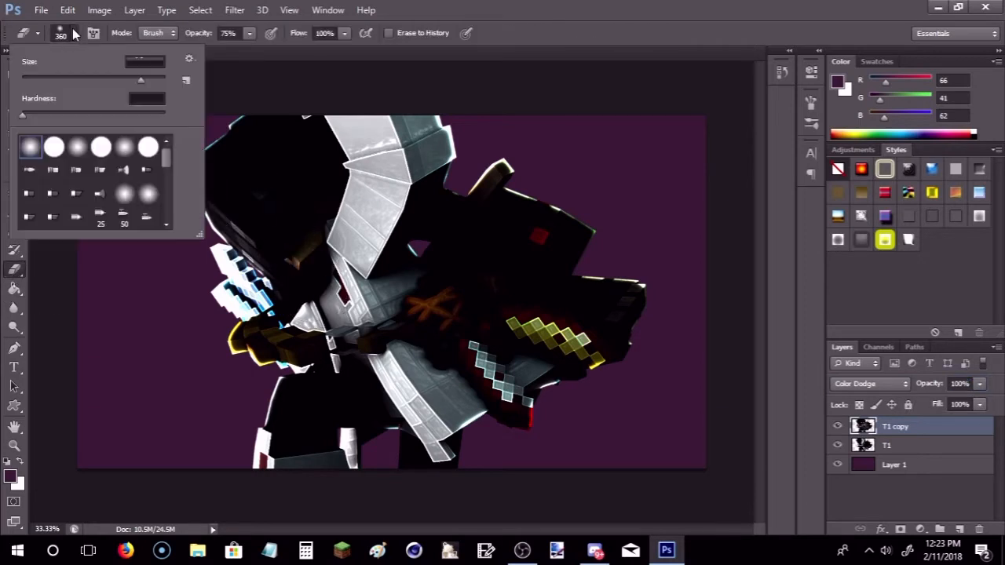
drag(134, 77, 142, 76)
click(252, 33)
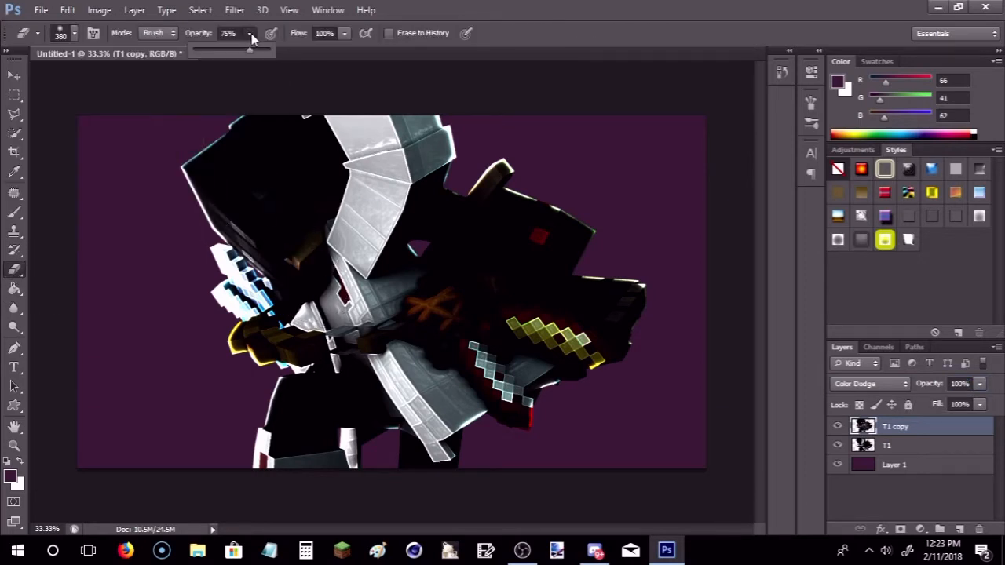
click(249, 34)
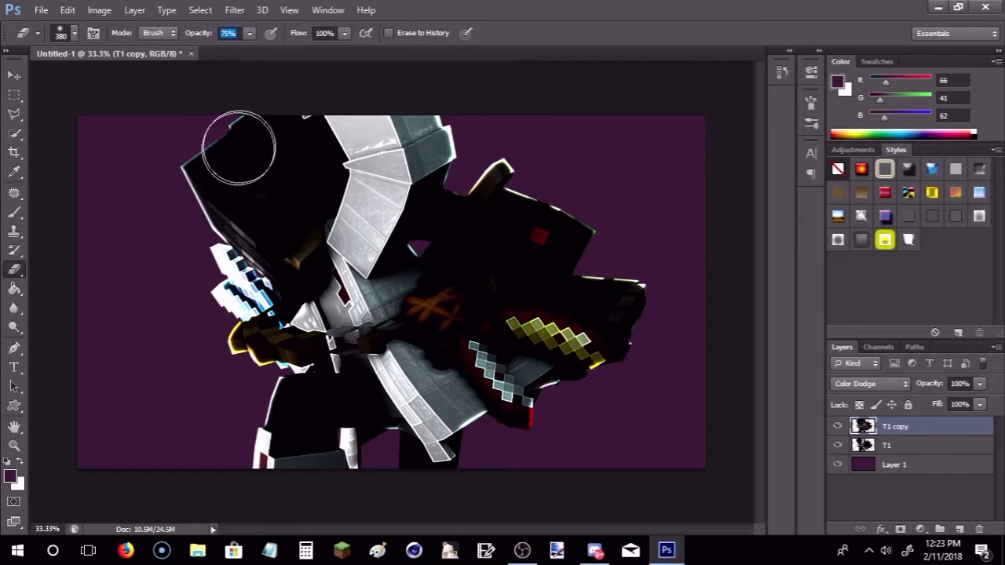
mouse_move(301, 243)
mouse_down()
mouse_move(270, 241)
mouse_move(292, 264)
mouse_move(237, 217)
mouse_move(336, 305)
mouse_move(376, 386)
mouse_move(360, 367)
mouse_move(342, 375)
mouse_move(407, 448)
mouse_up()
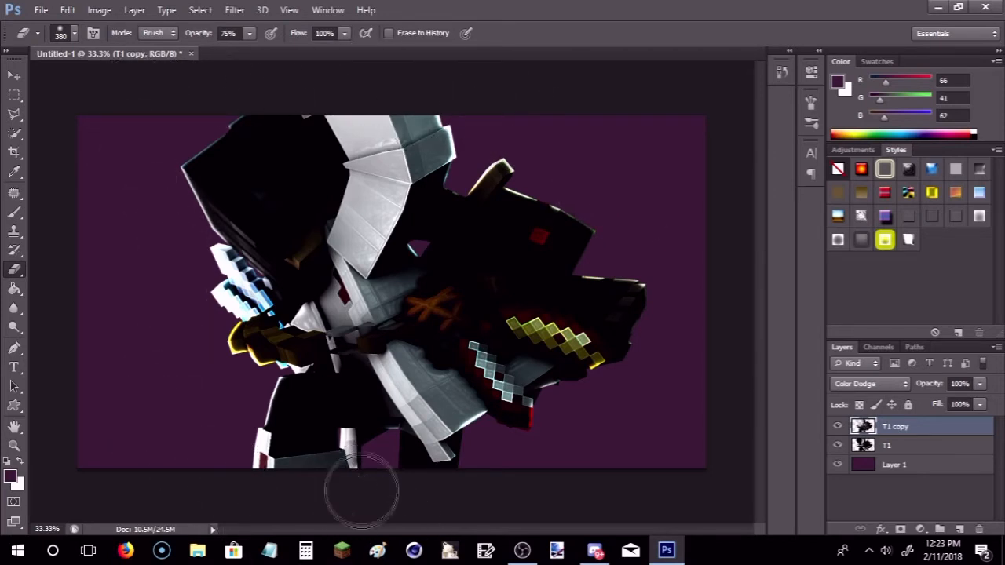
Merge the T1 copy and T1 layers, and create a new empty layer above the merged one.
click(14, 75)
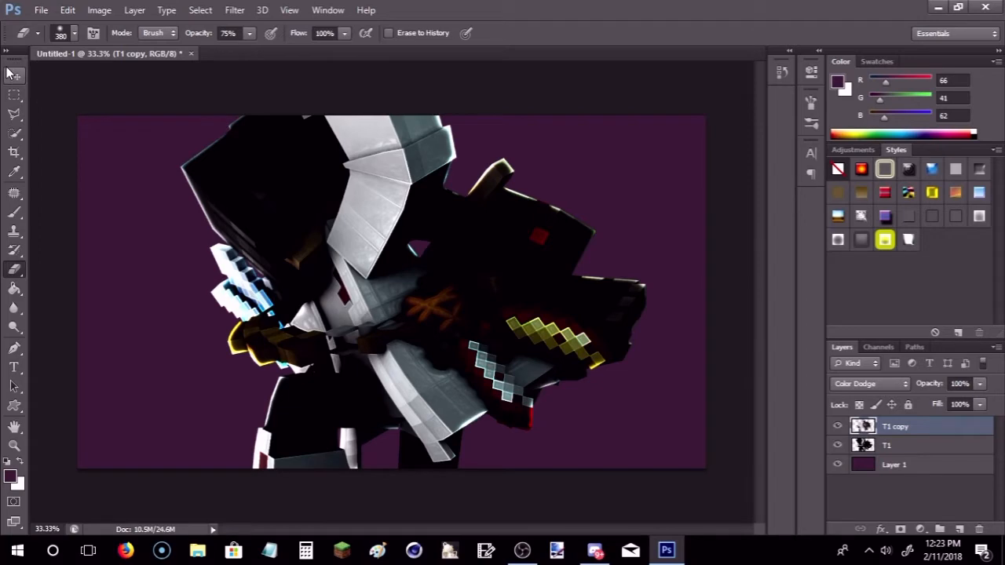
shift+click(879, 447)
right_click(878, 447)
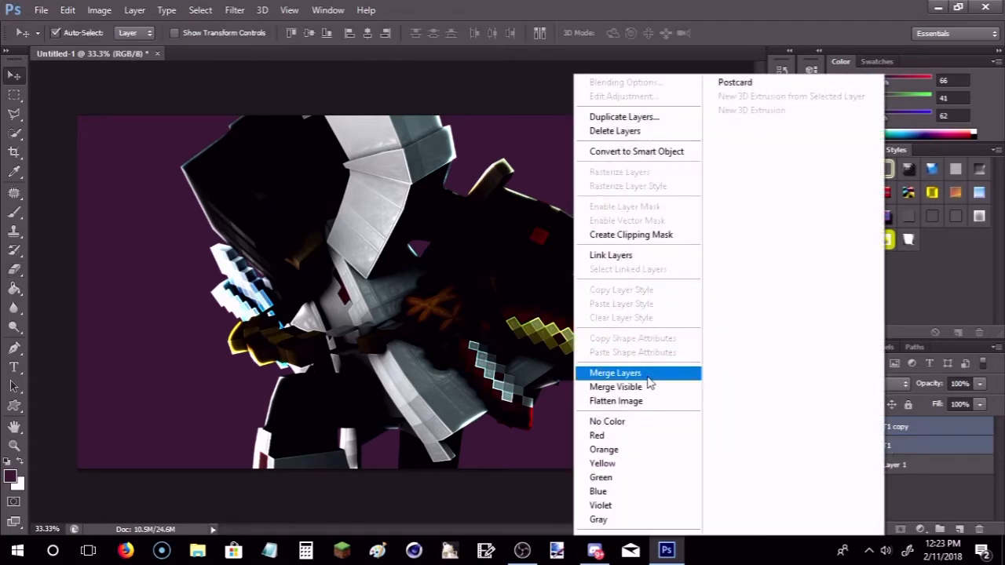
click(606, 372)
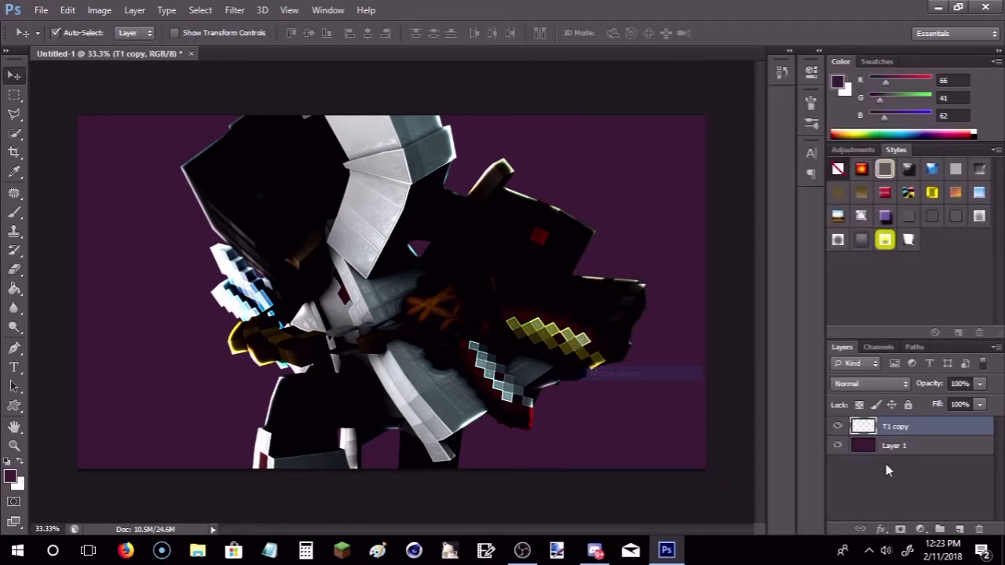
click(961, 531)
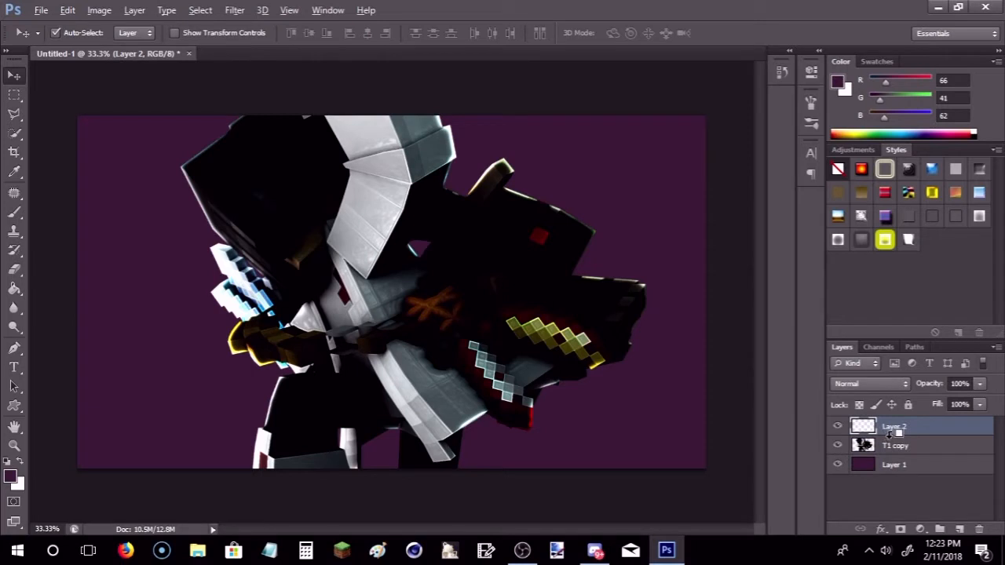
Clip Layer 2 to the T1 copy layer and prepare the Brush with white (ffffff) as foreground colour.
alt+click(890, 435)
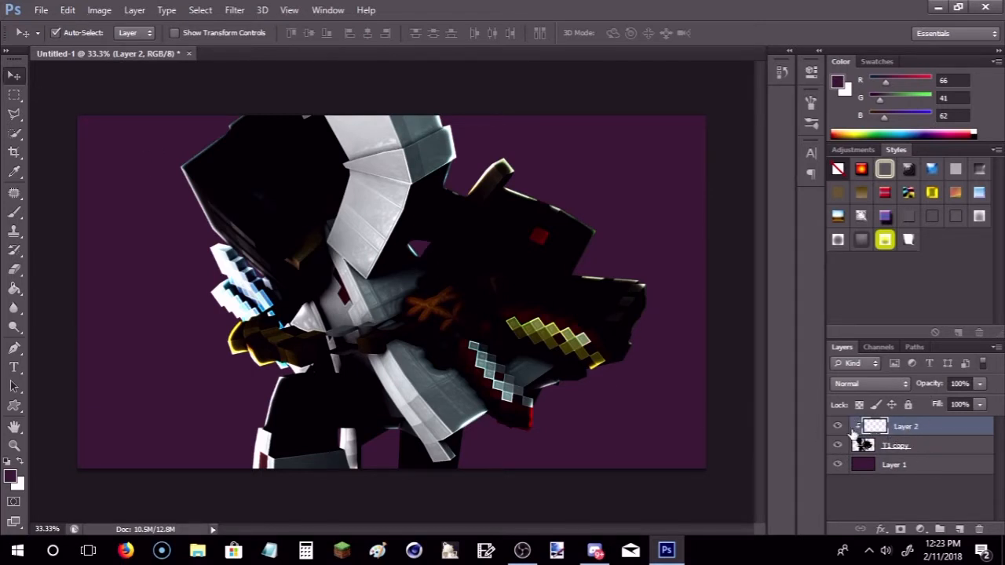
click(11, 474)
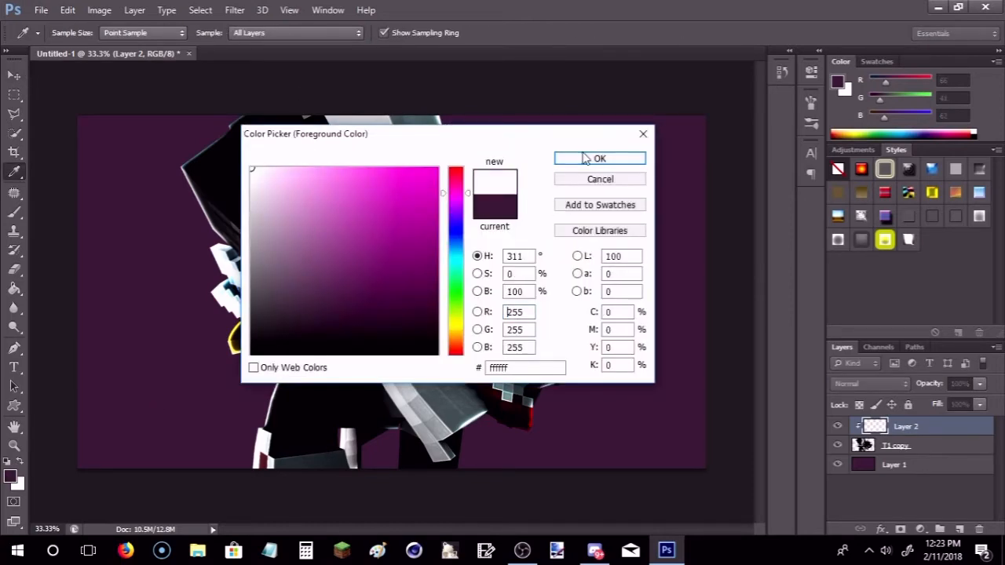
click(585, 159)
click(14, 212)
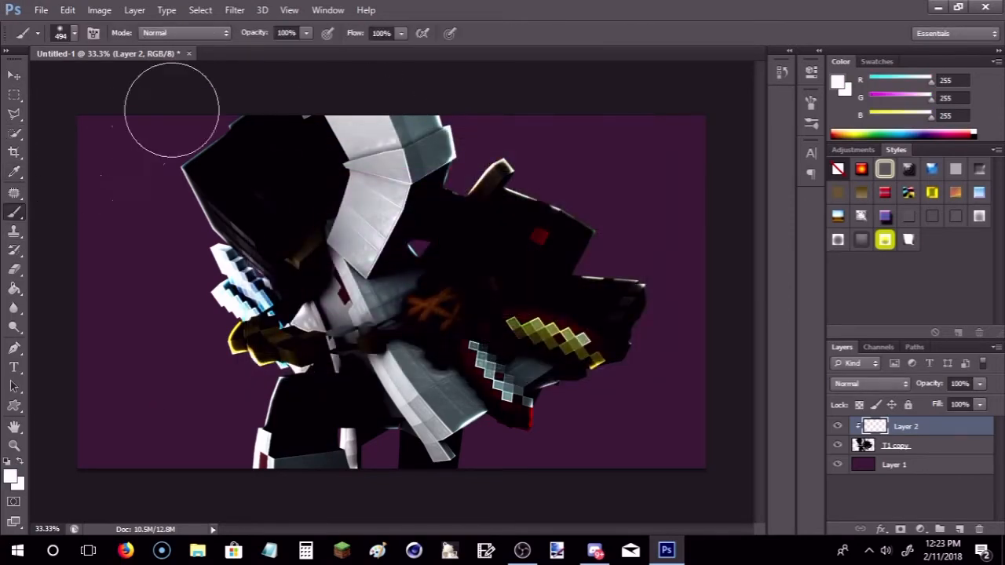
Set Layer 2 to 60% opacity with Overlay blending.
click(307, 33)
click(981, 384)
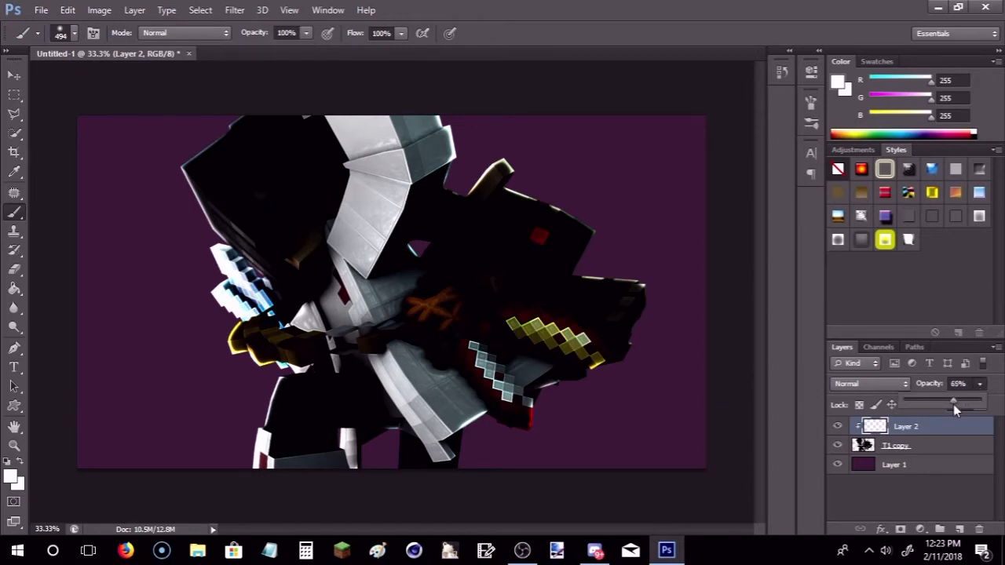
click(903, 385)
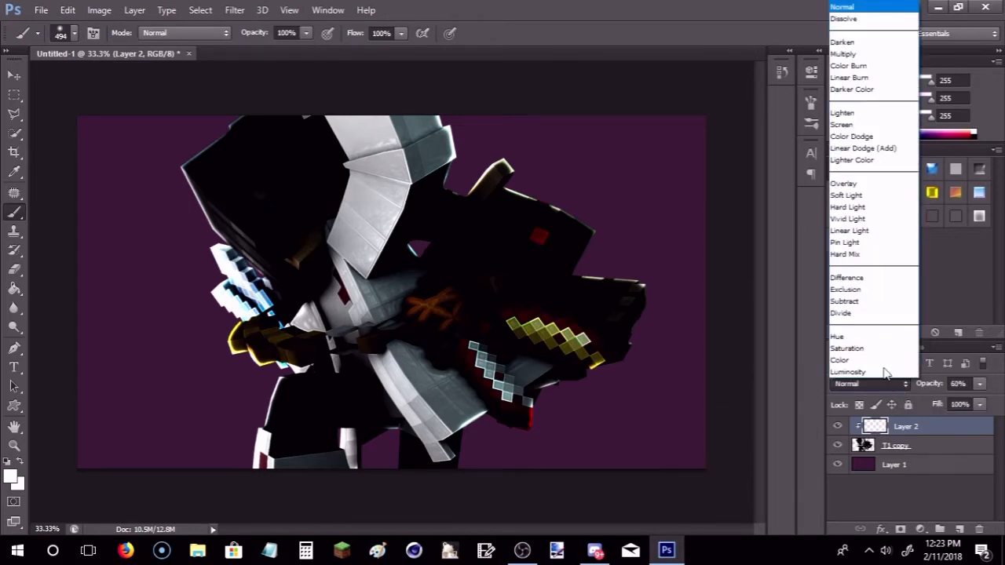
click(855, 186)
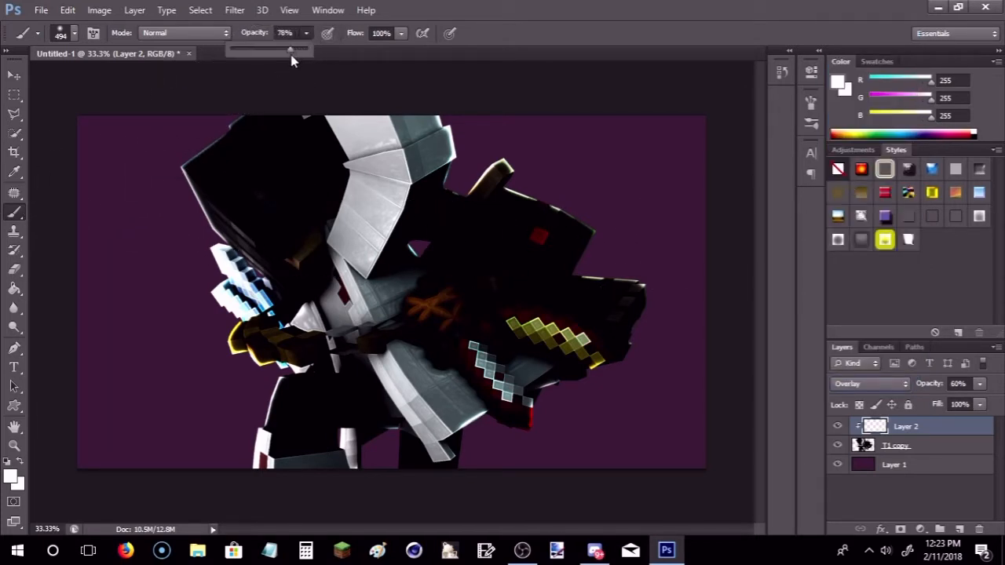
Paint white highlights on Layer 2 down the character's face side with a 494 px brush at 75% opacity, undoing the hood stroke.
drag(290, 61, 287, 59)
click(251, 93)
mouse_move(180, 191)
mouse_down()
mouse_move(293, 498)
mouse_move(275, 516)
mouse_move(243, 411)
mouse_move(217, 439)
mouse_move(369, 473)
mouse_up()
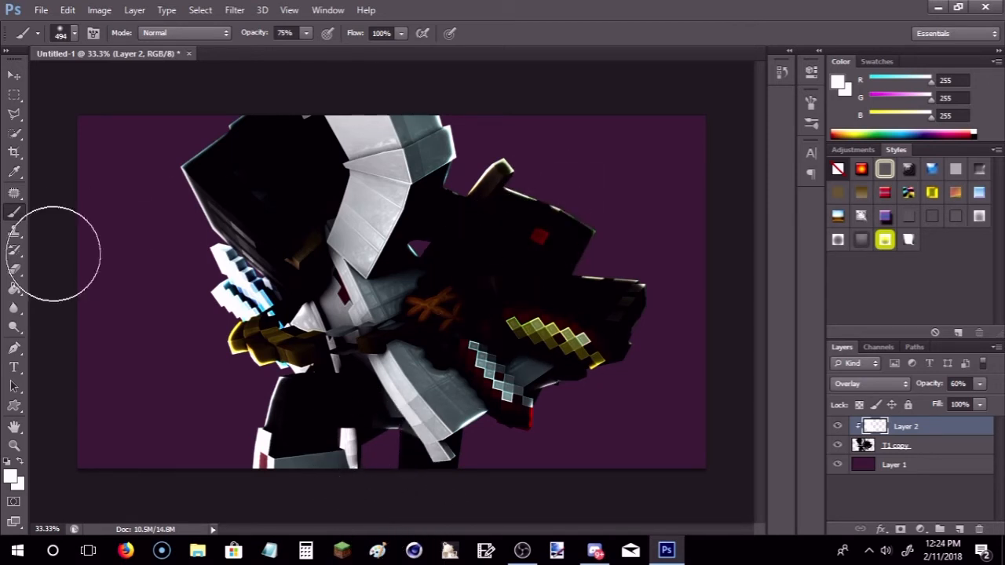
mouse_move(372, 108)
mouse_down()
mouse_move(371, 188)
mouse_move(357, 244)
mouse_up()
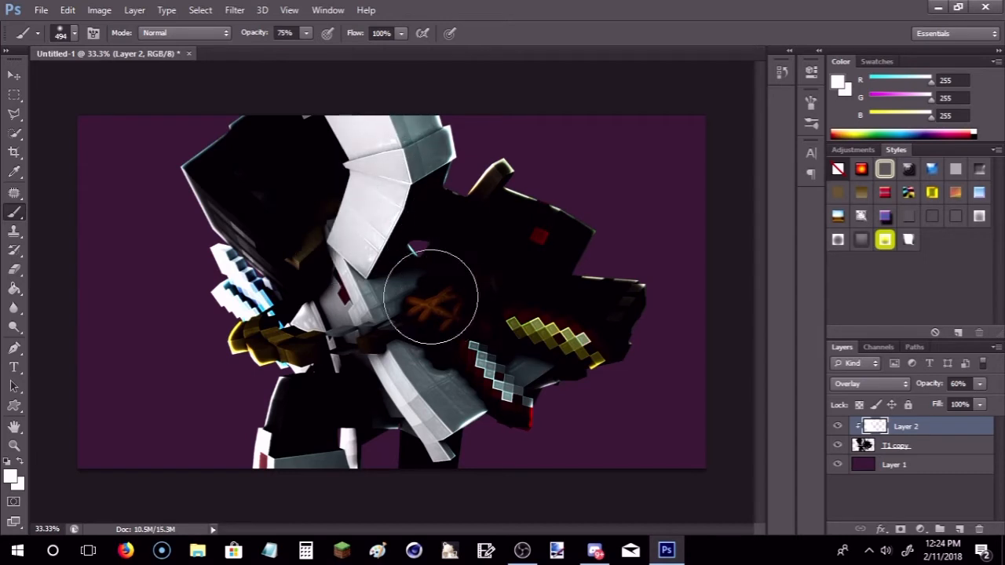
key(ctrl+z)
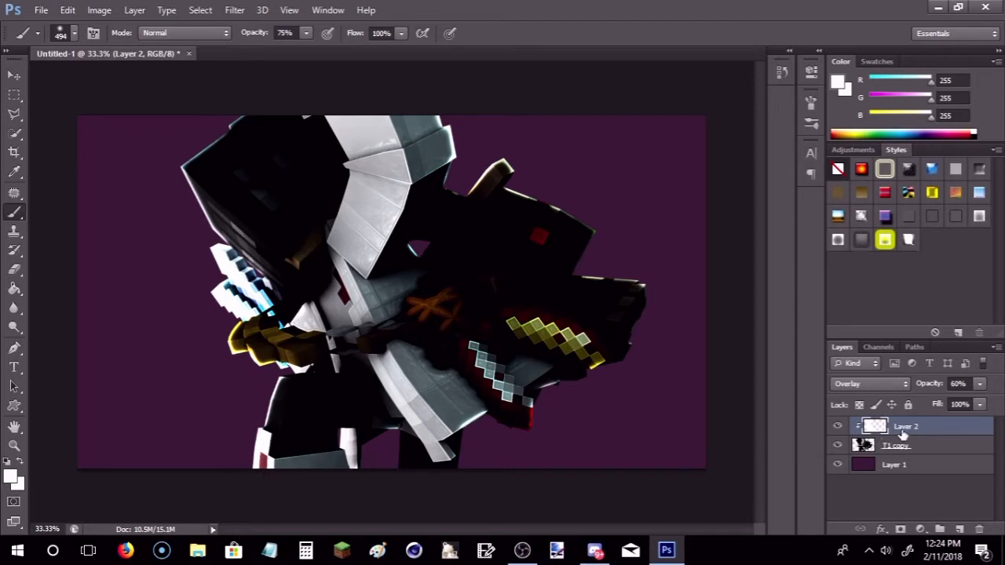
Duplicate the highlight layer as a clipped copy and merge both highlight layers with T1 copy.
key(ctrl+j)
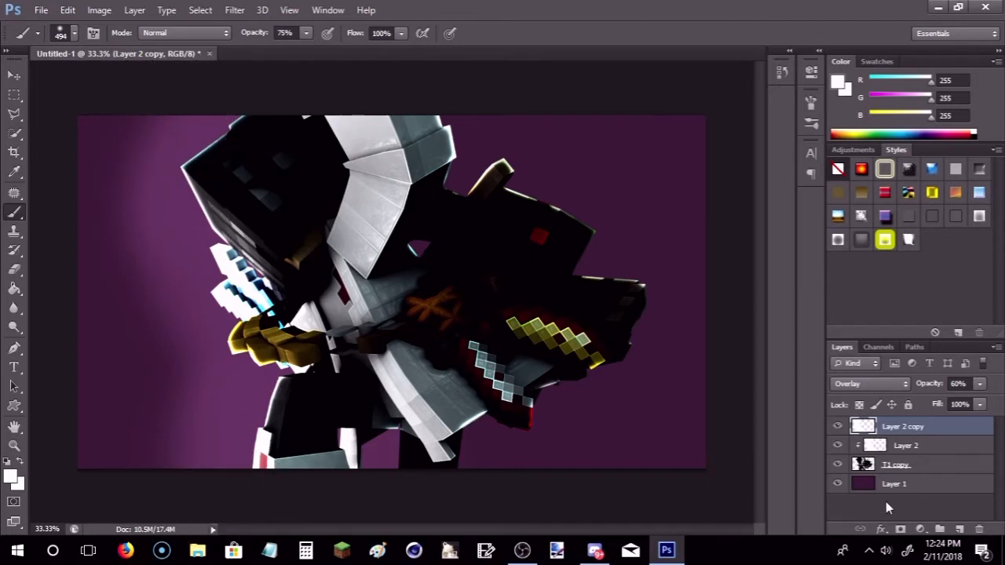
alt+click(897, 432)
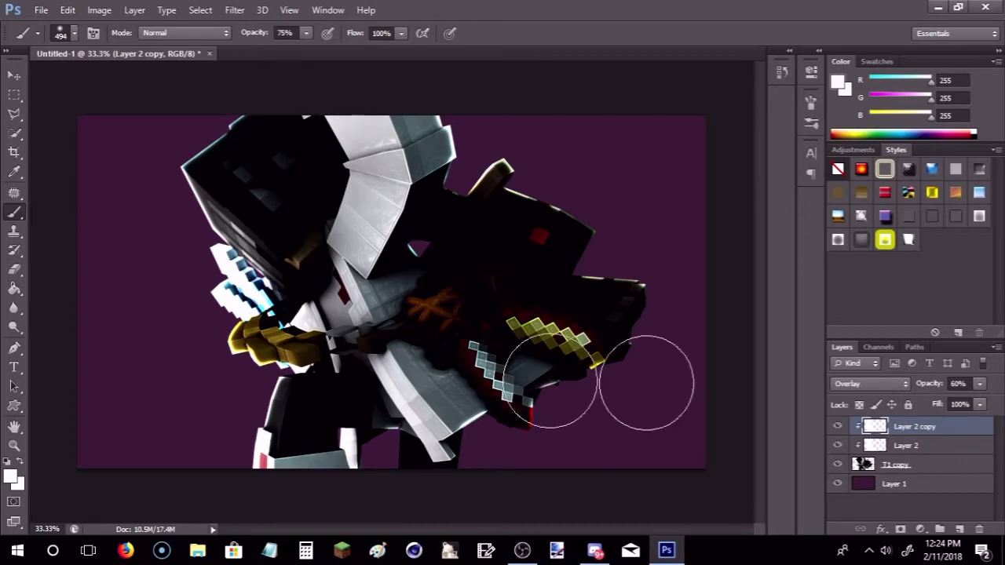
shift+click(916, 466)
right_click(915, 466)
click(750, 294)
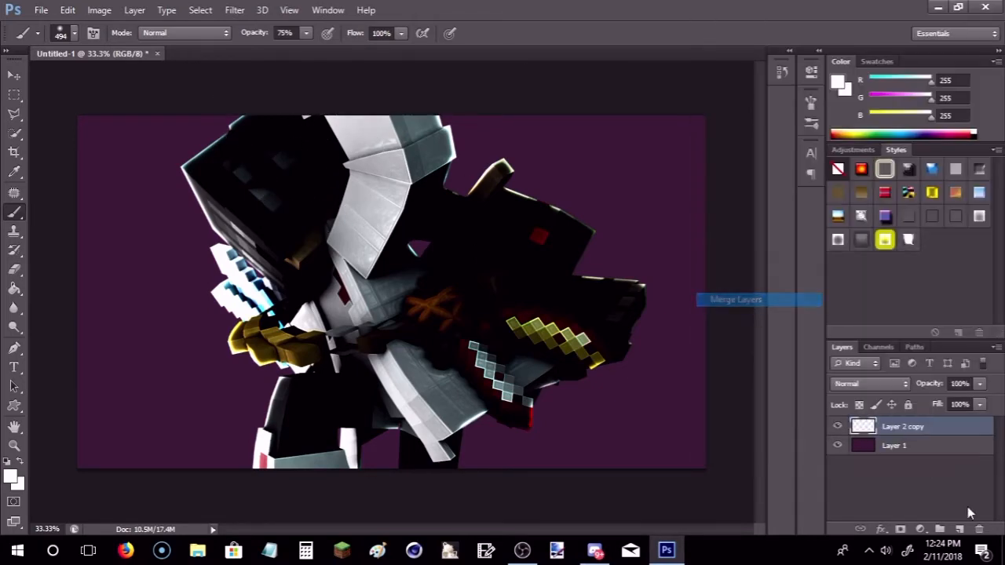
Create a new layer clipped to the merged character and set the foreground colour to black.
click(960, 528)
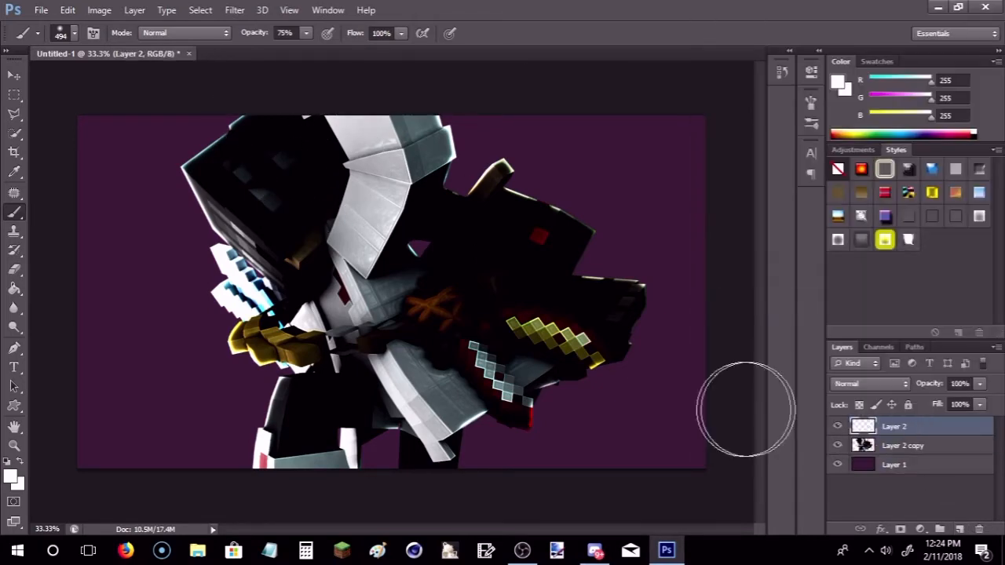
alt+click(909, 434)
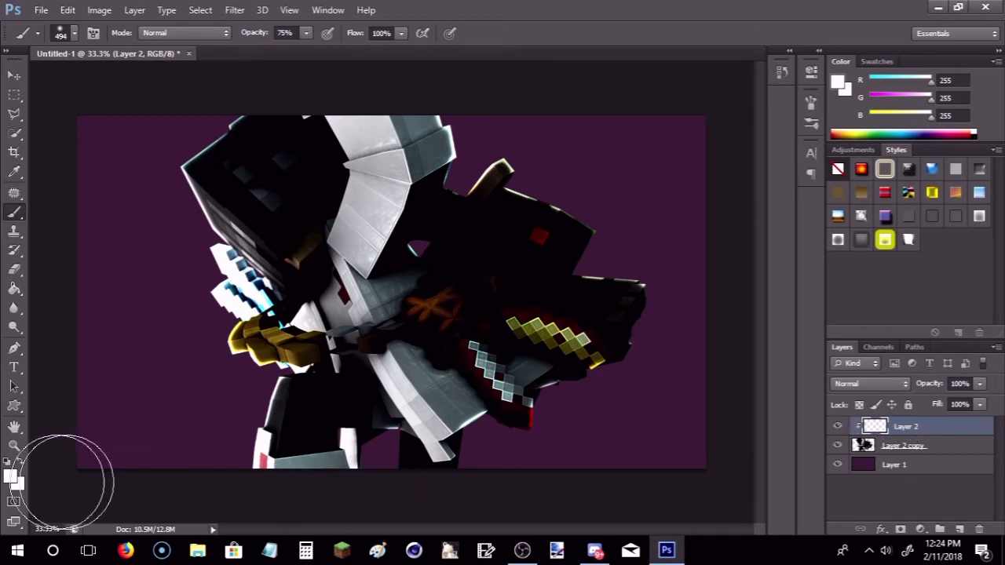
click(11, 477)
drag(338, 223, 194, 485)
click(604, 160)
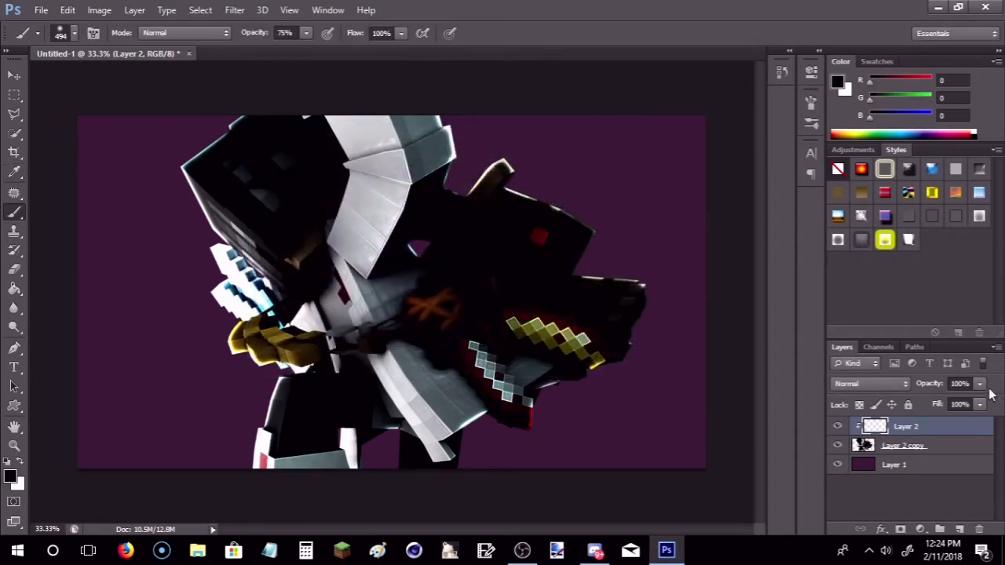
Set the new clipped Layer 2 to 60% opacity with Overlay blending.
click(980, 384)
drag(954, 404, 946, 403)
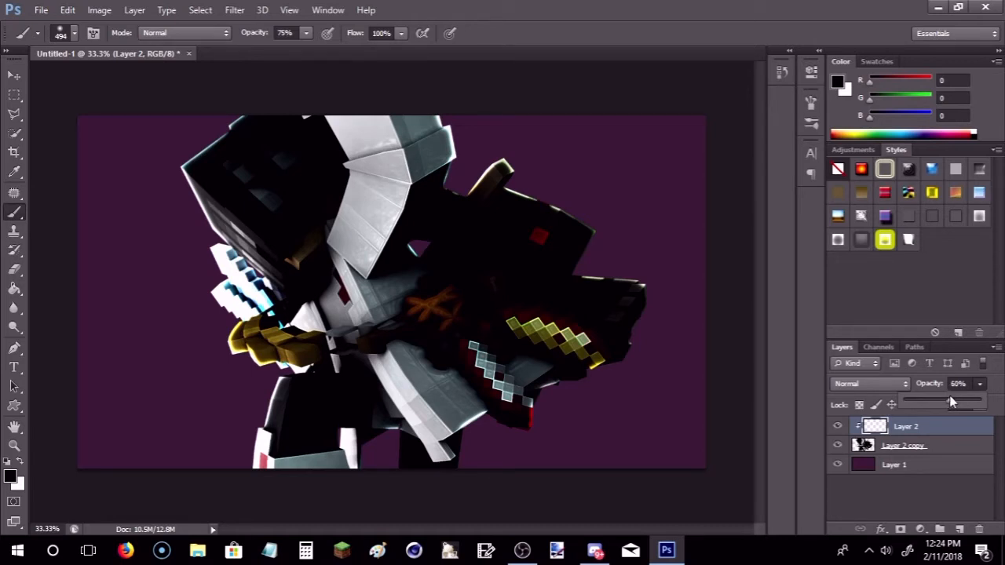
click(870, 384)
click(860, 183)
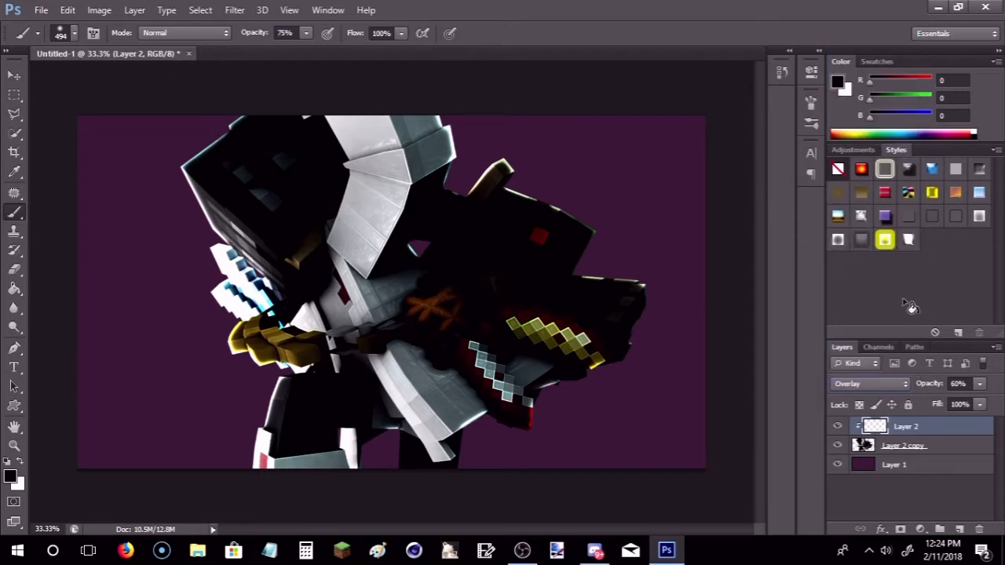
Paint black shading on Layer 2 over the back of the hood and the character's right side with a 339 px brush.
click(74, 37)
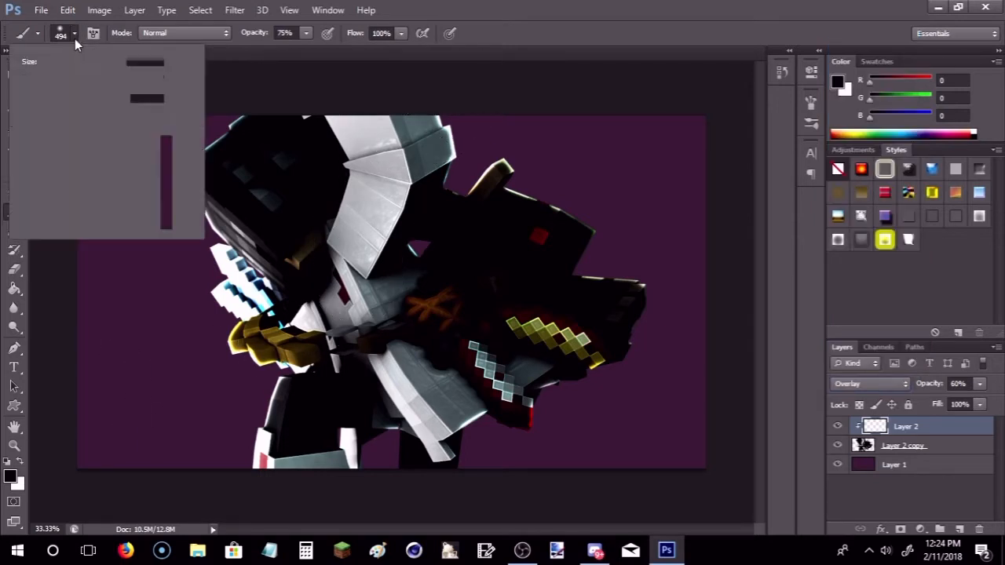
click(139, 80)
drag(425, 126, 430, 164)
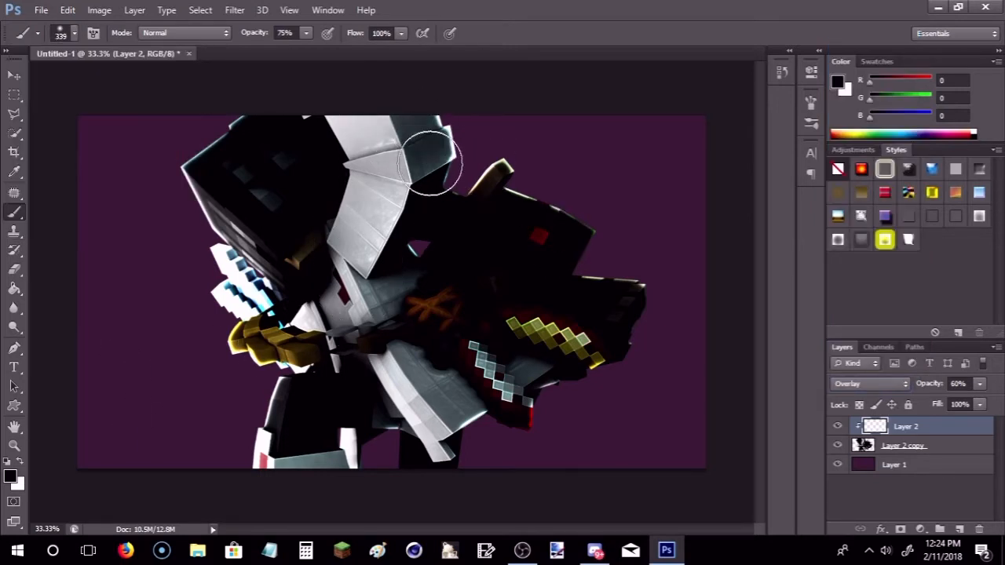
mouse_move(542, 187)
mouse_down()
mouse_move(512, 198)
mouse_move(606, 216)
mouse_move(597, 259)
mouse_move(681, 304)
mouse_up()
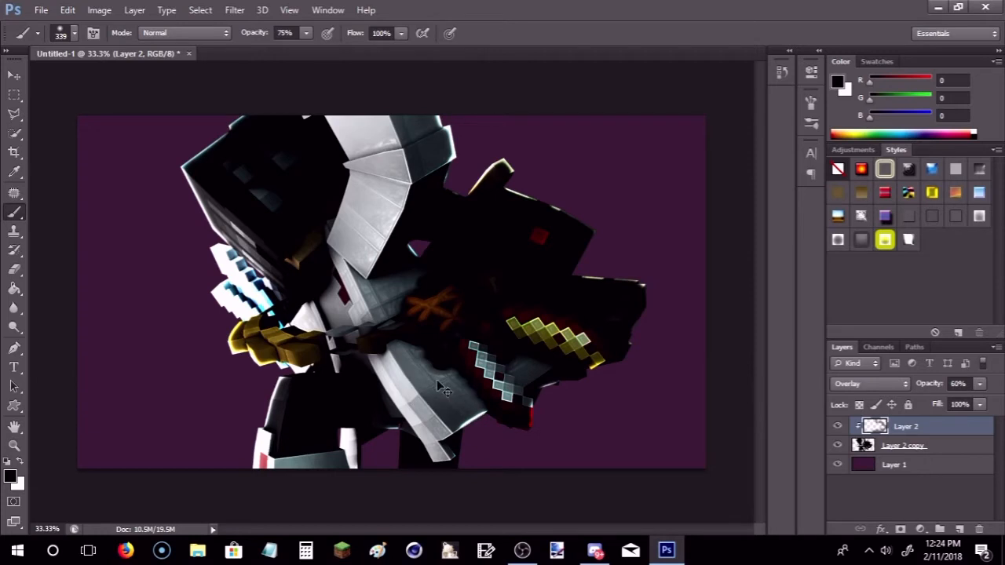
Duplicate the shading layer, clip the copy to the character, and brush more black over the back of the hood.
key(ctrl+j)
key(ctrl+alt+g)
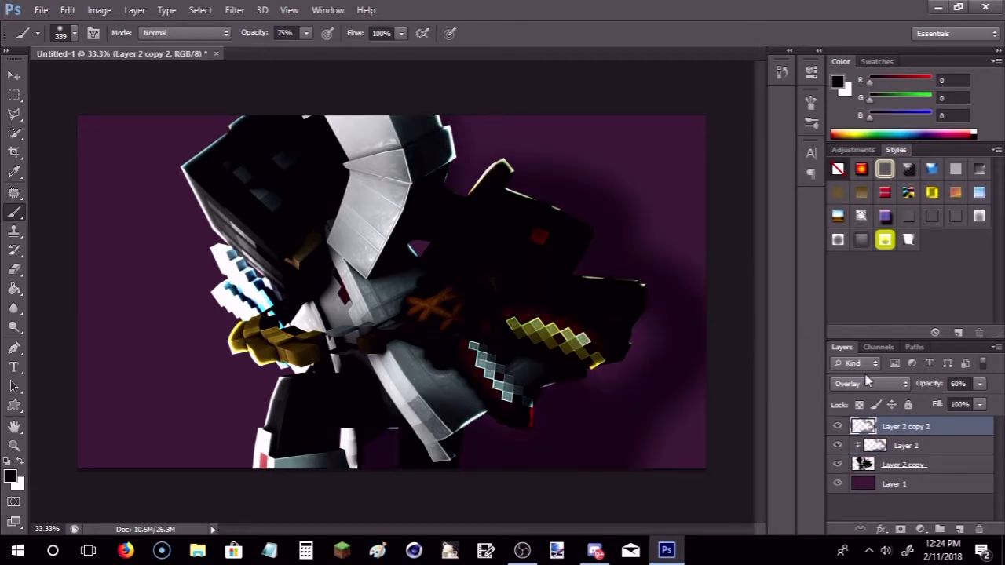
alt+click(902, 437)
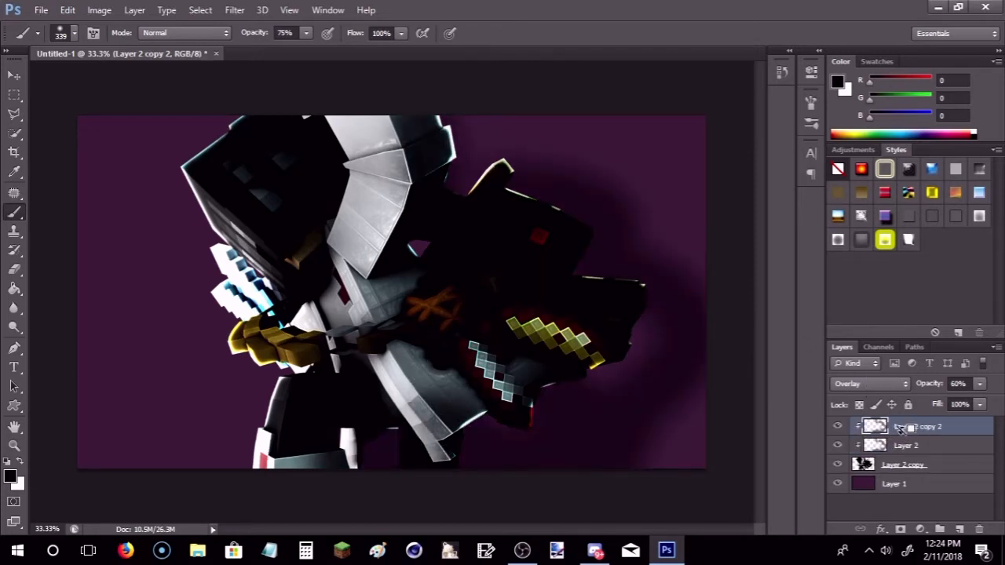
mouse_move(460, 113)
mouse_down()
mouse_move(472, 135)
mouse_move(451, 95)
mouse_move(430, 134)
mouse_up()
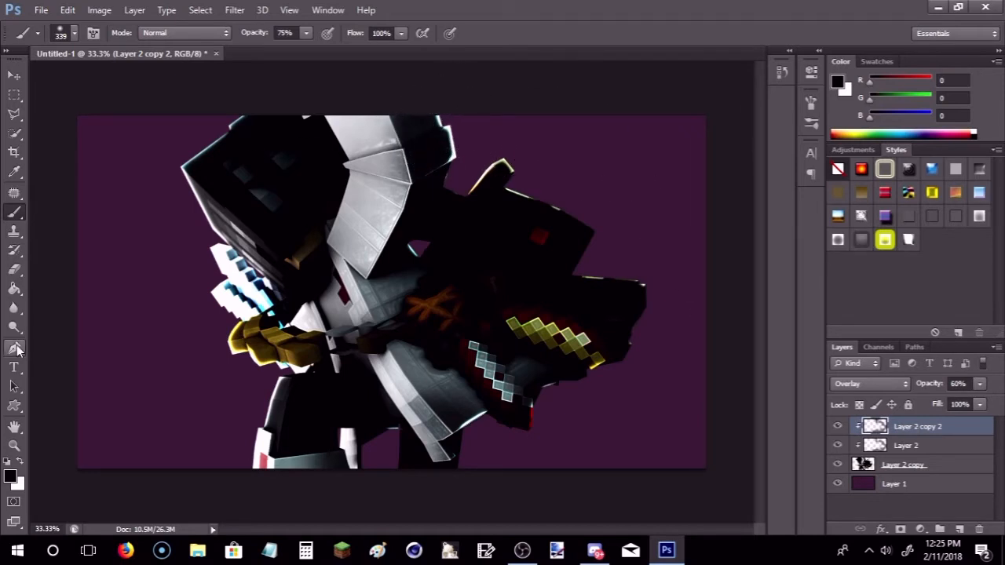
Erase some shading on Layer 2 copy 2 over the hood and lower right body with a 380 px eraser at 75% opacity.
click(13, 270)
drag(373, 53, 433, 117)
click(627, 73)
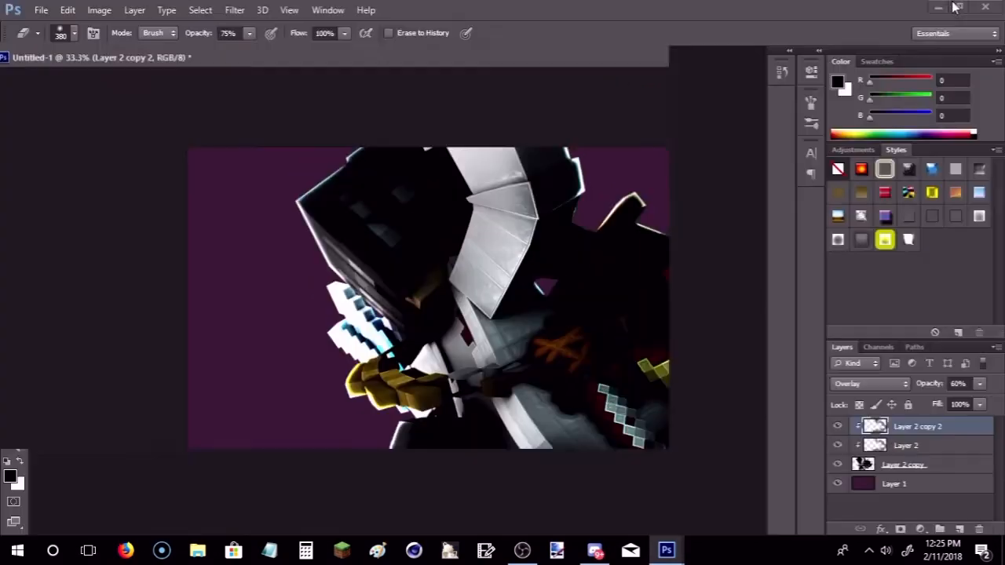
click(955, 7)
drag(520, 76, 527, 48)
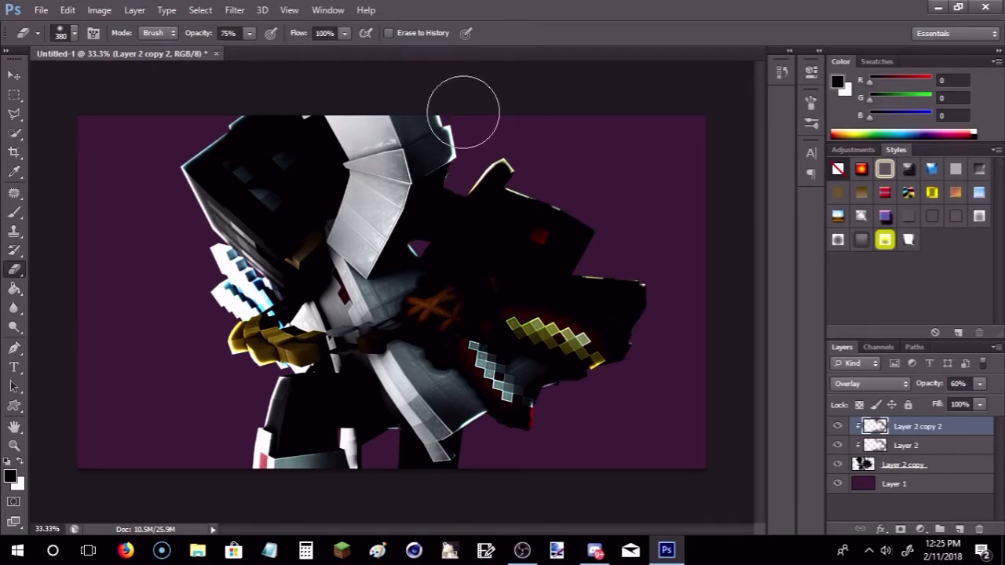
key(ctrl+plus)
key(ctrl+minus)
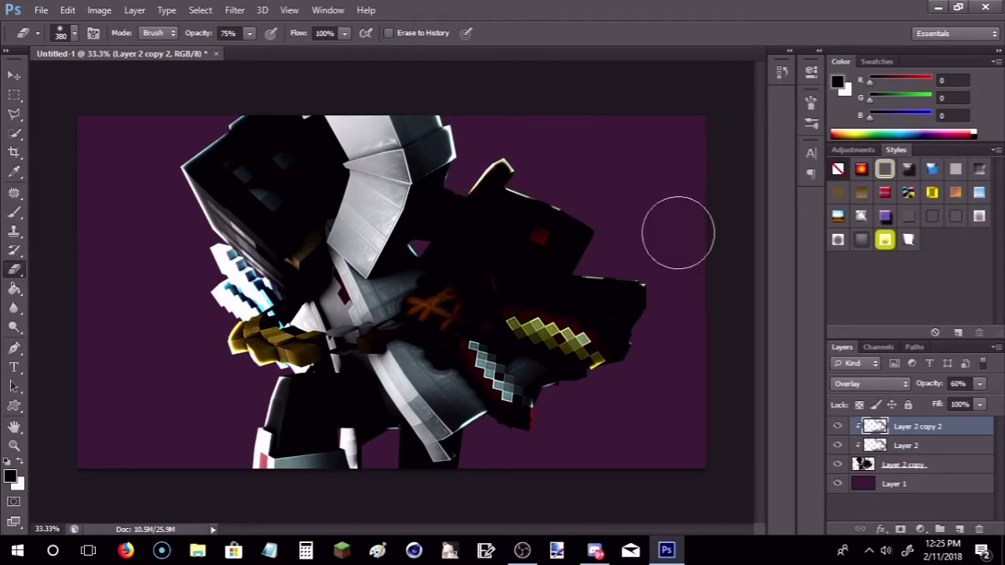
mouse_move(644, 304)
mouse_down()
mouse_move(583, 433)
mouse_move(476, 440)
mouse_move(454, 431)
mouse_move(377, 483)
mouse_up()
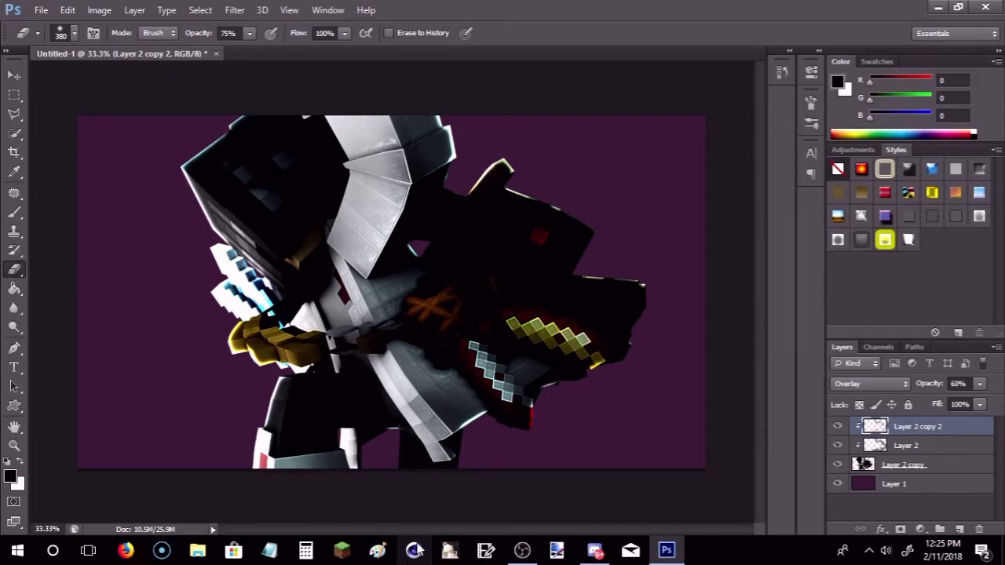
Merge both shading layers with the character layer, and create a new empty layer above the result.
shift+click(933, 464)
right_click(933, 464)
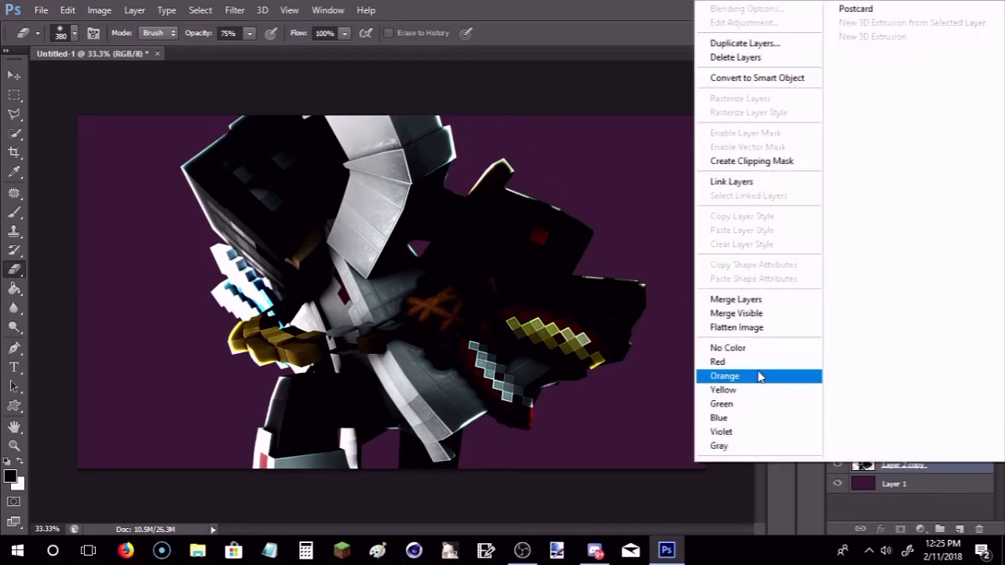
click(758, 294)
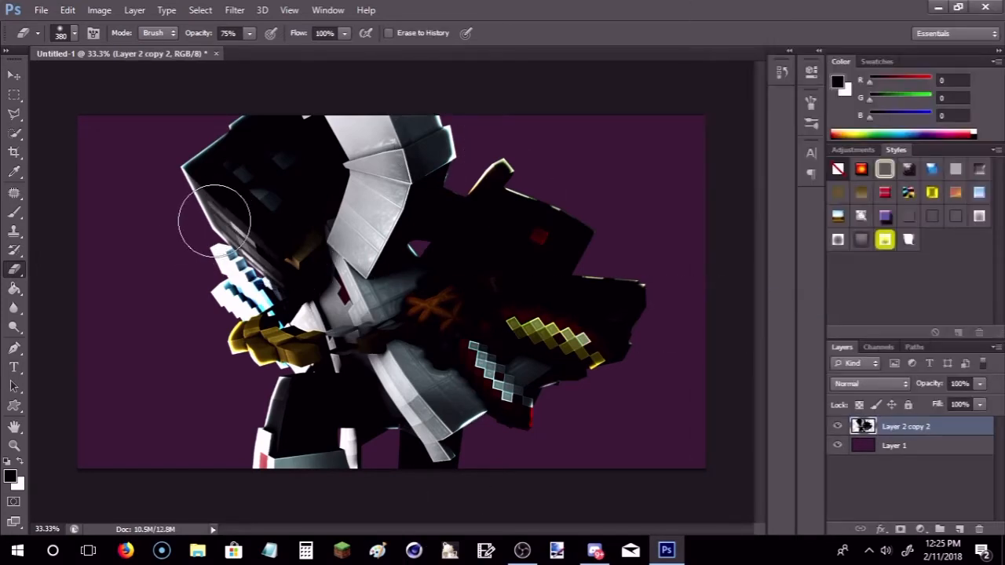
click(960, 530)
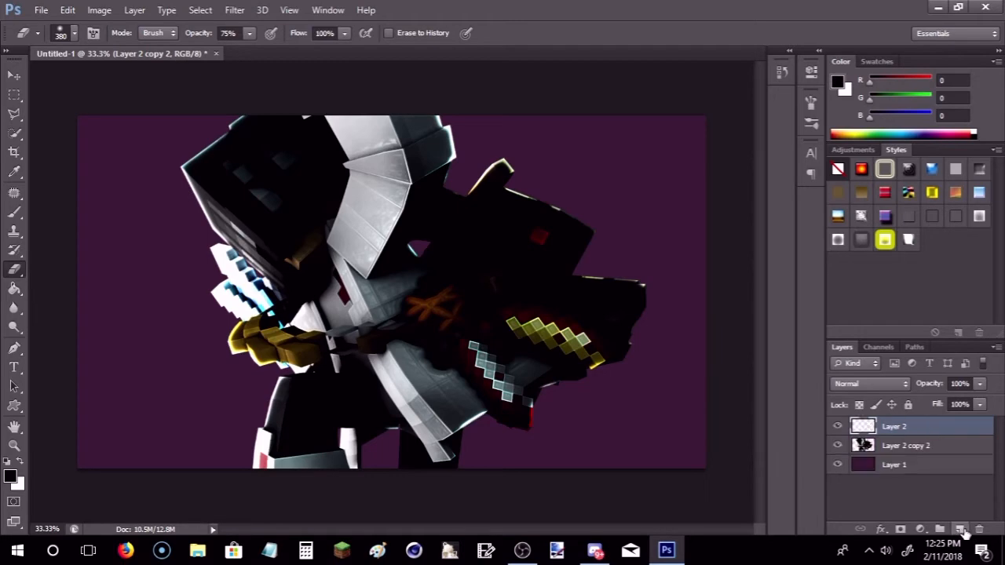
Set the foreground colour to yellow ddff56 and switch to the Brush tool.
click(11, 480)
drag(453, 304, 455, 317)
click(375, 168)
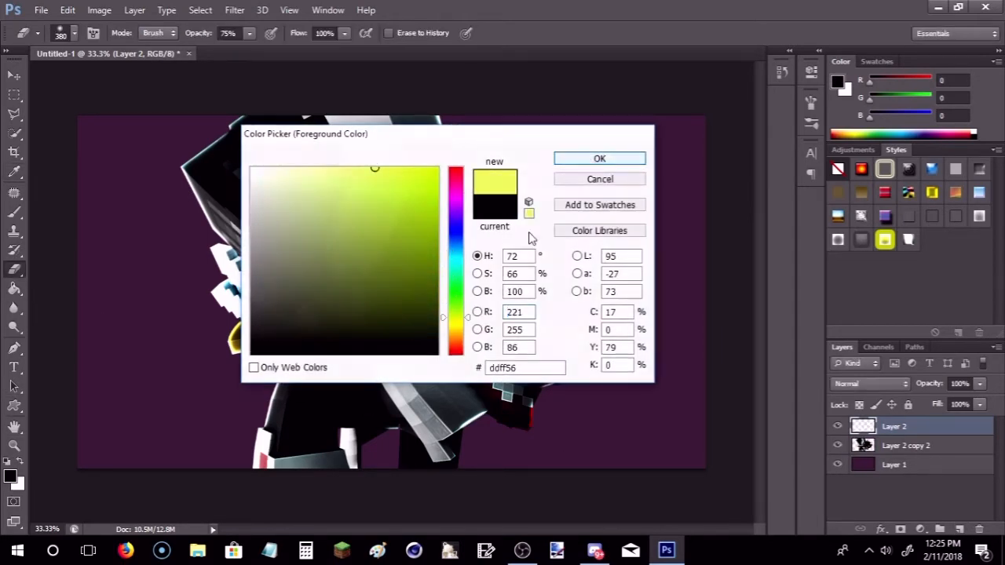
click(600, 159)
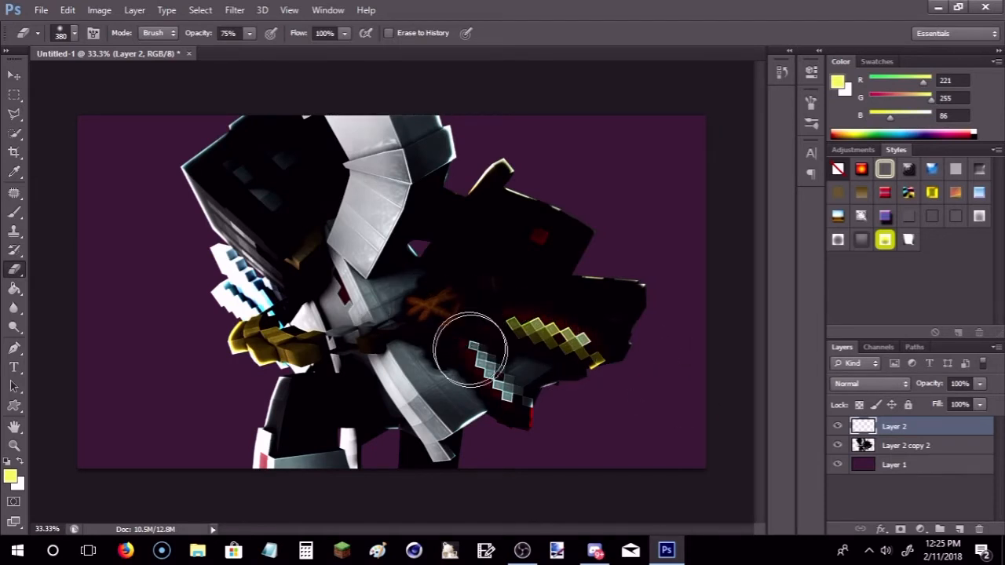
click(14, 212)
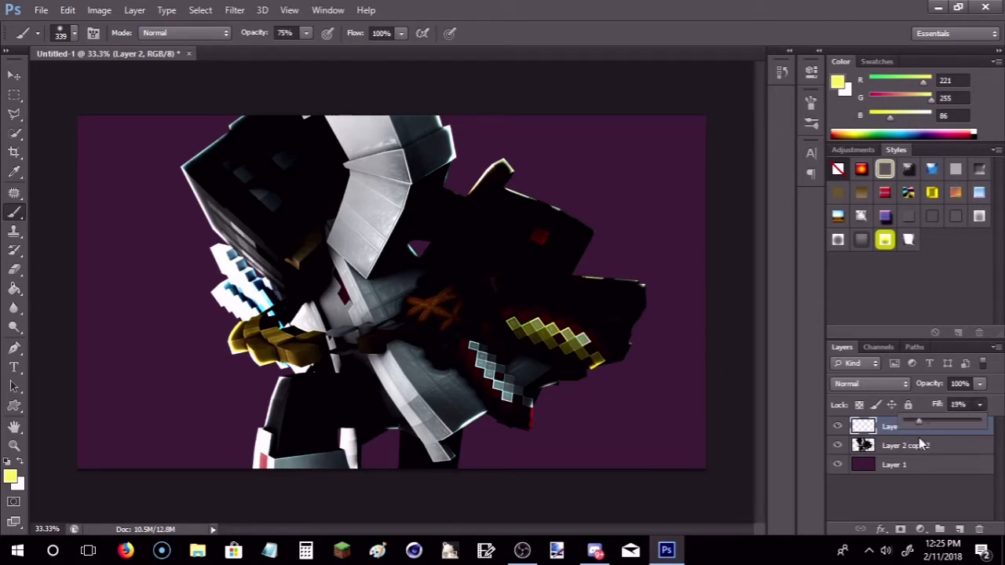
Set Layer 2's fill to 20% and try a yellow brush stroke over the gold blade, then undo the stroke.
click(933, 478)
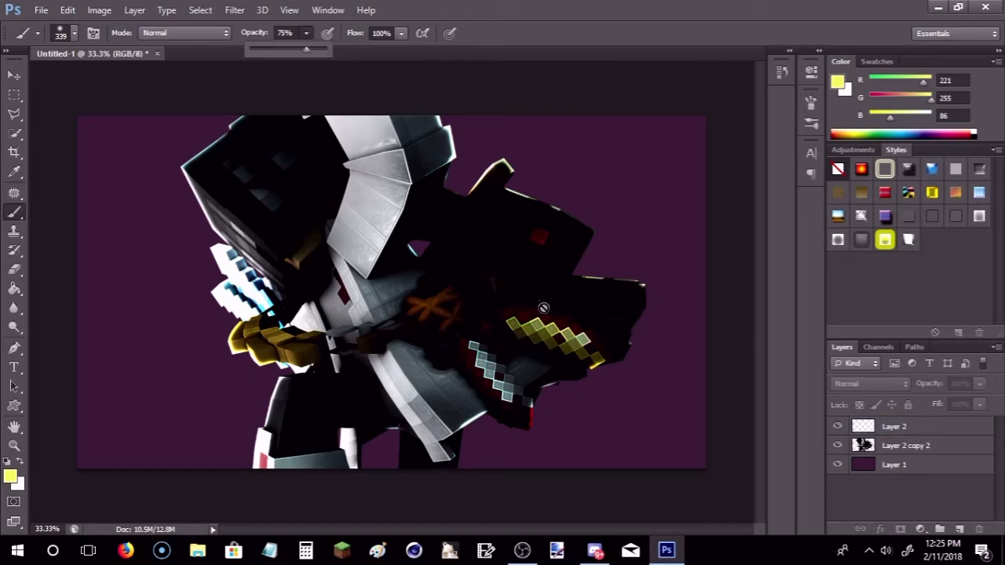
click(890, 428)
drag(511, 303, 591, 362)
key(ctrl+z)
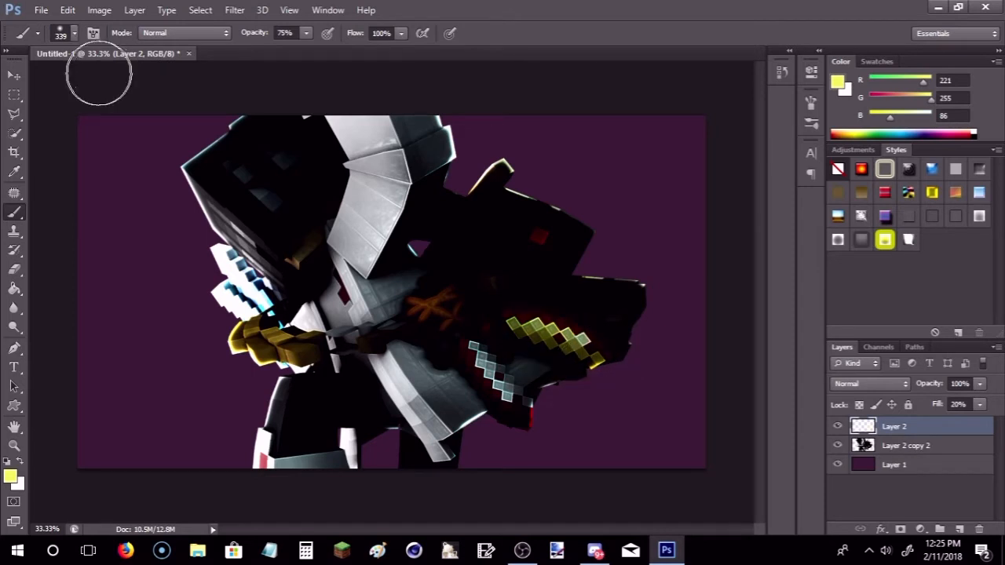
Set the brush size to 180 px and the foreground colour to pure white for the glow around the silver blade.
right_click(99, 70)
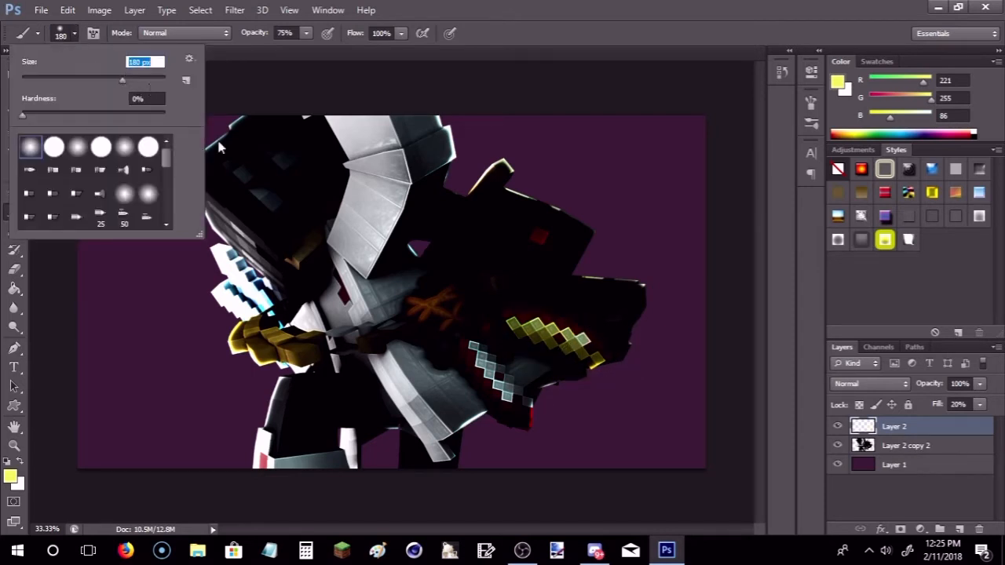
key(Return)
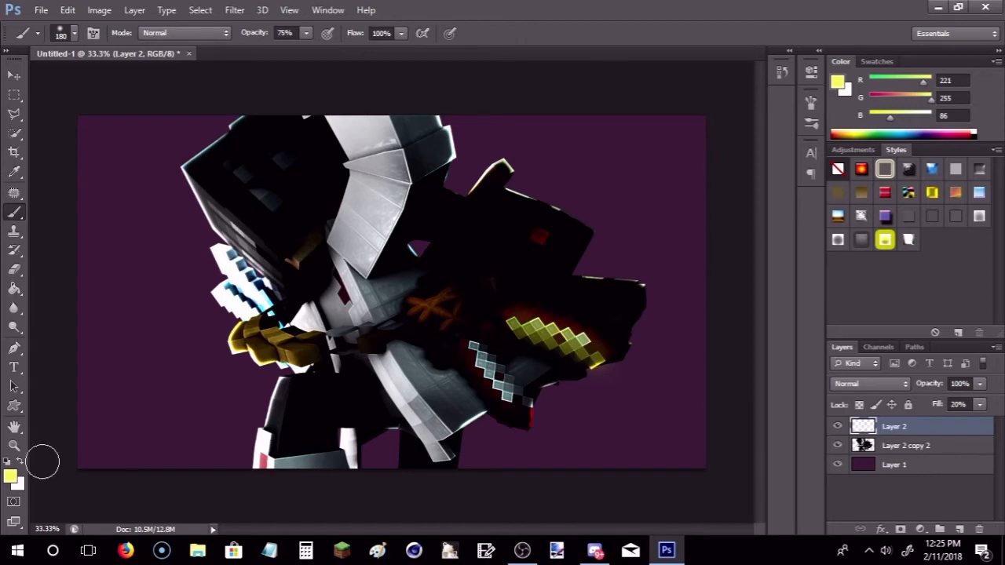
click(11, 476)
click(261, 168)
click(634, 161)
key(b)
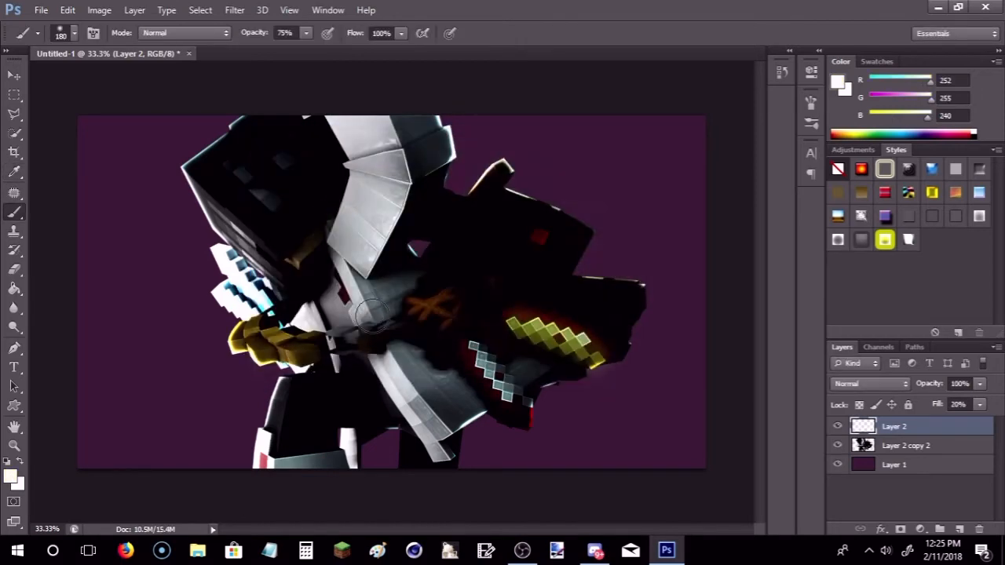
click(10, 477)
click(601, 159)
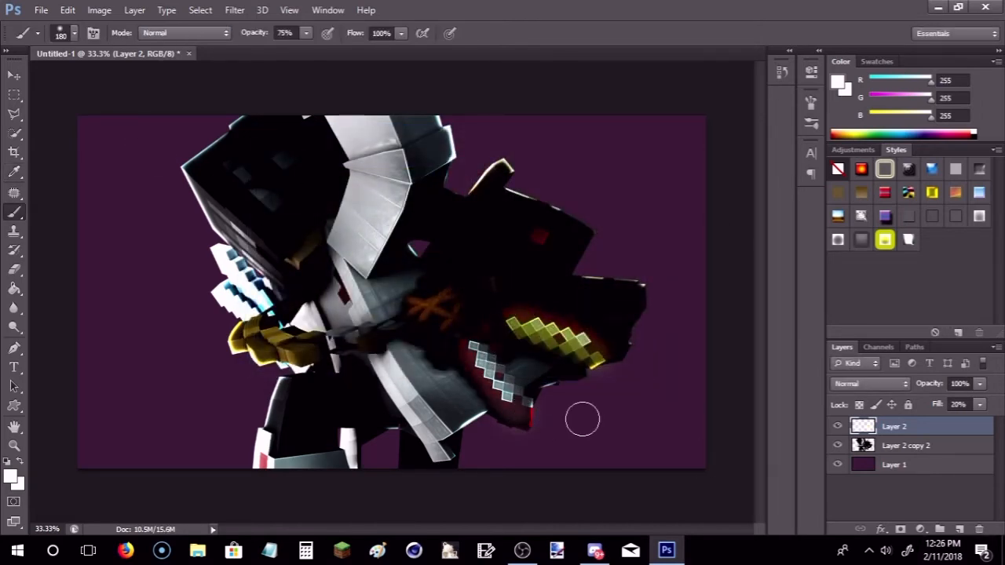
Rename Layer 2 as Sword Glow.
double_click(894, 427)
text(E)
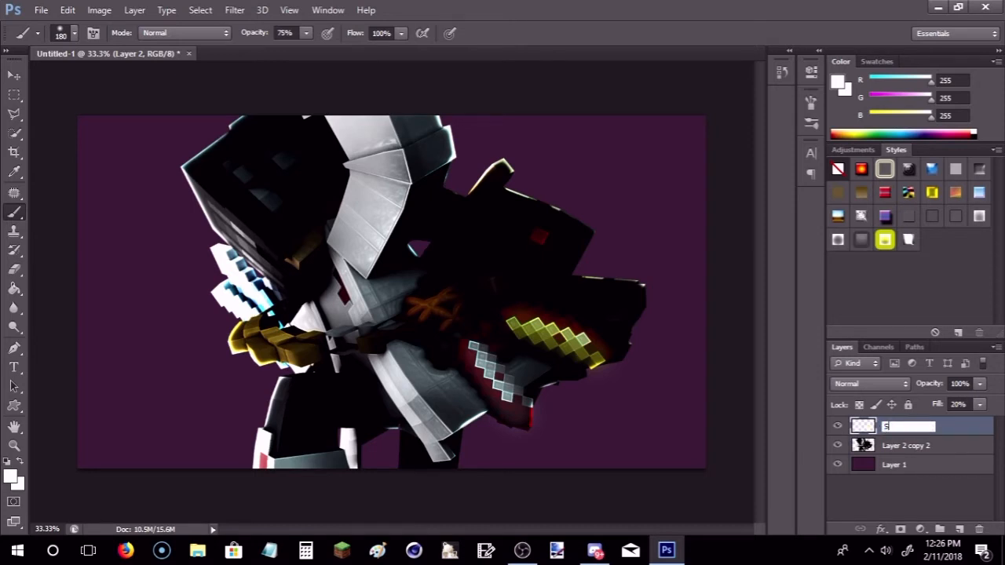
click(882, 529)
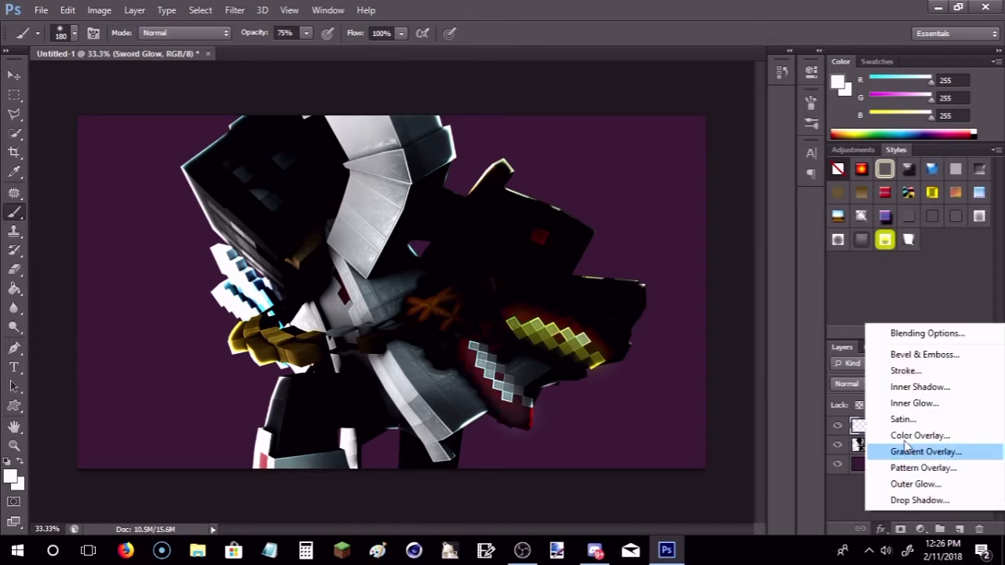
click(823, 515)
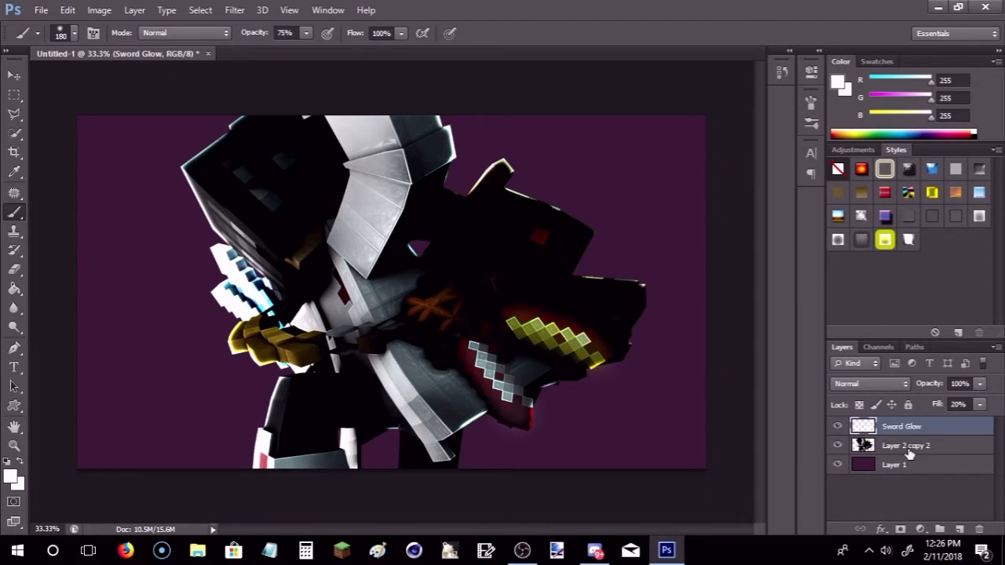
Rename Layer 2 copy 2, which holds the character, as Render.
double_click(908, 446)
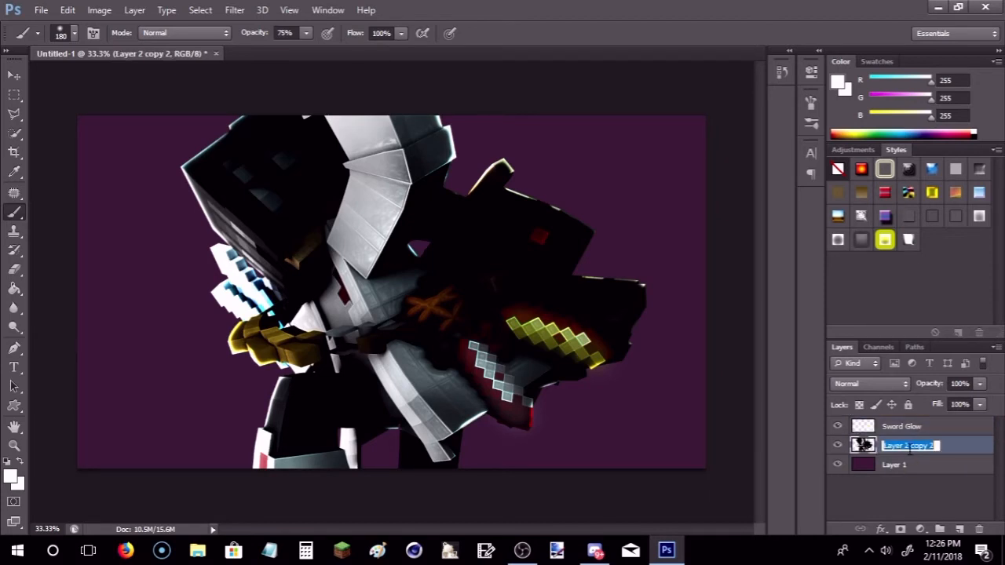
key(BackSpace)
text(Render)
key(Return)
Rename the purple Layer 1 at the bottom of the layer stack as Background.
double_click(896, 466)
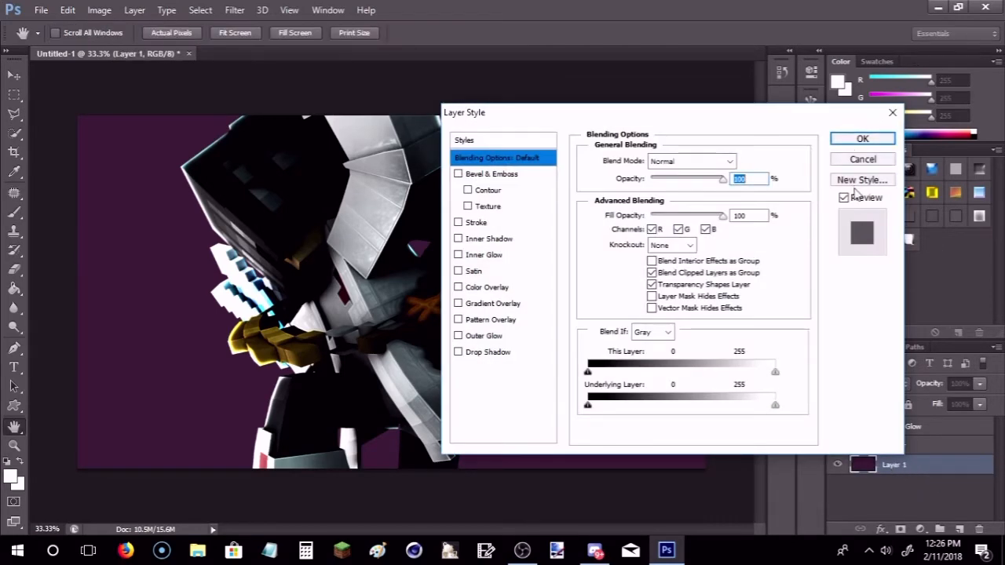
click(860, 159)
double_click(895, 465)
text(Background)
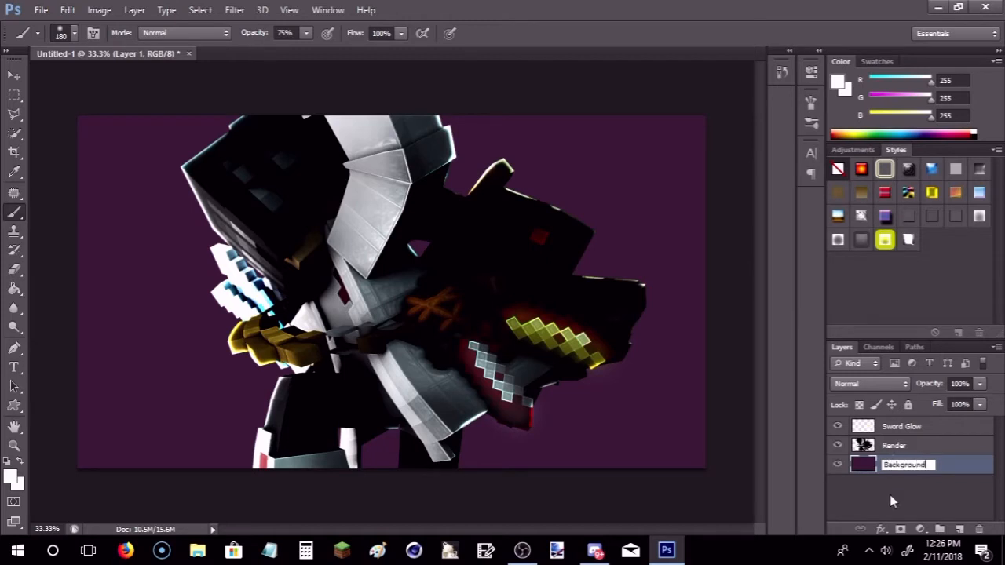
click(890, 494)
Create a new empty layer above Sword Glow.
click(901, 447)
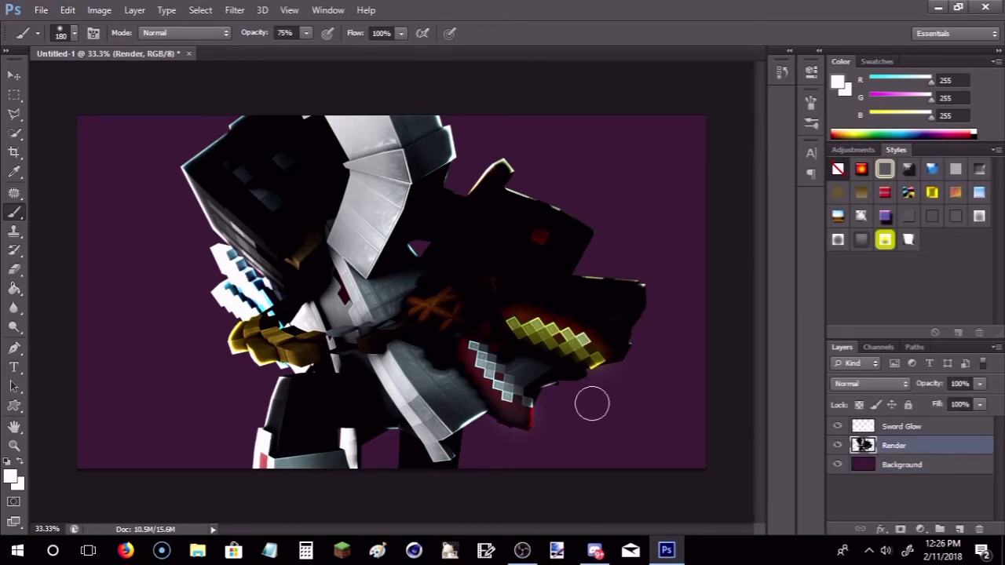
click(14, 76)
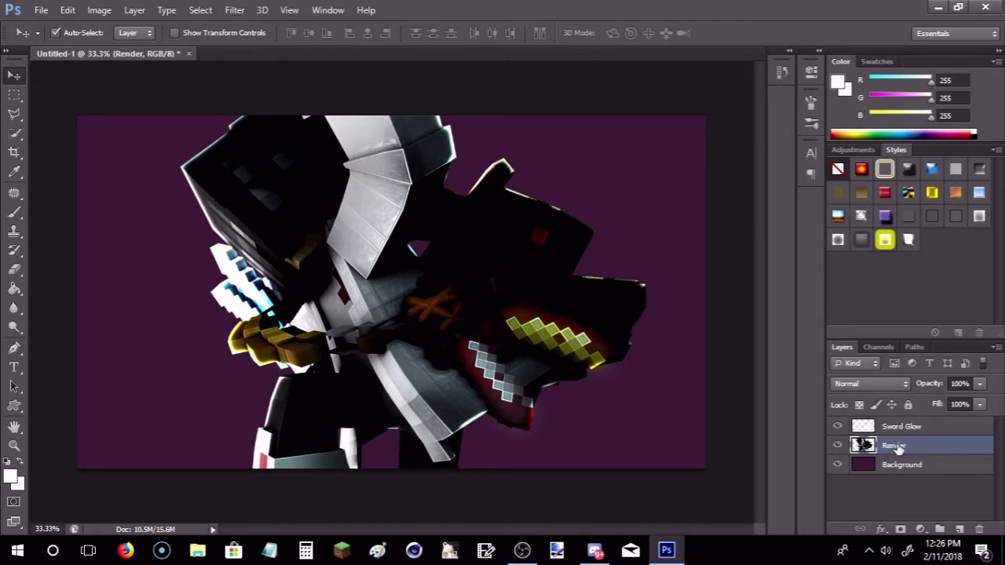
click(911, 429)
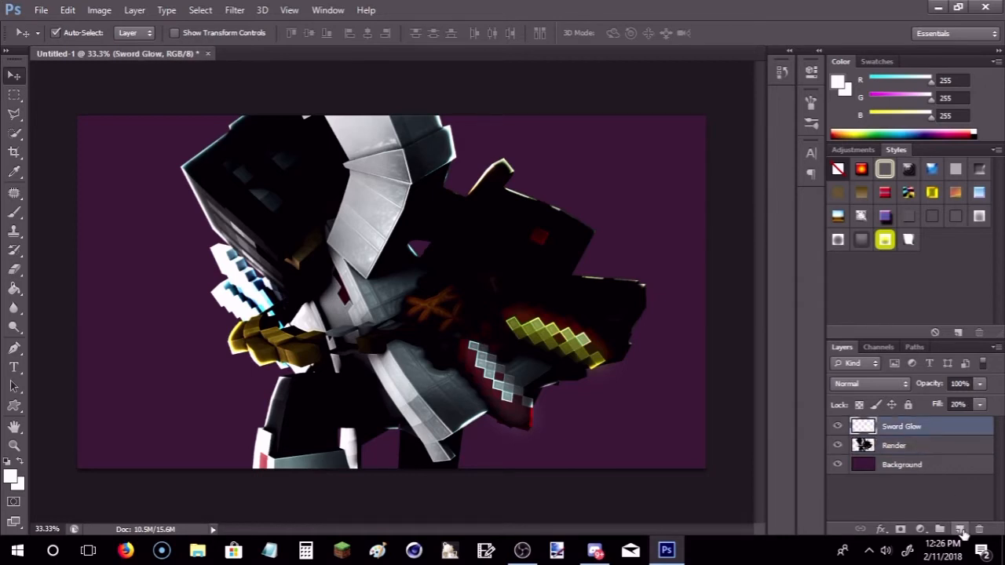
click(960, 530)
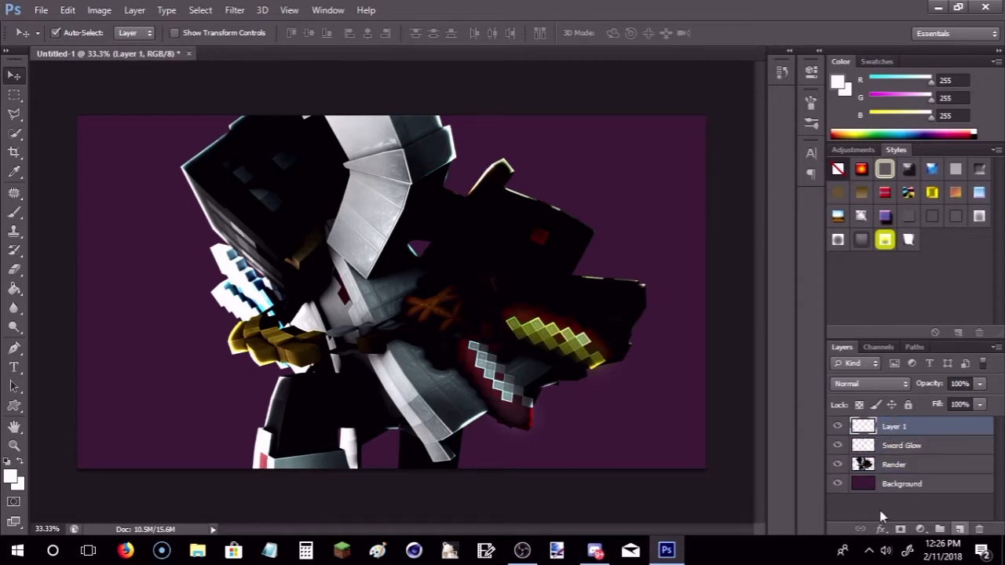
Select the Brush tool with the 4 px Round Point bristle brush from the brush presets.
click(14, 212)
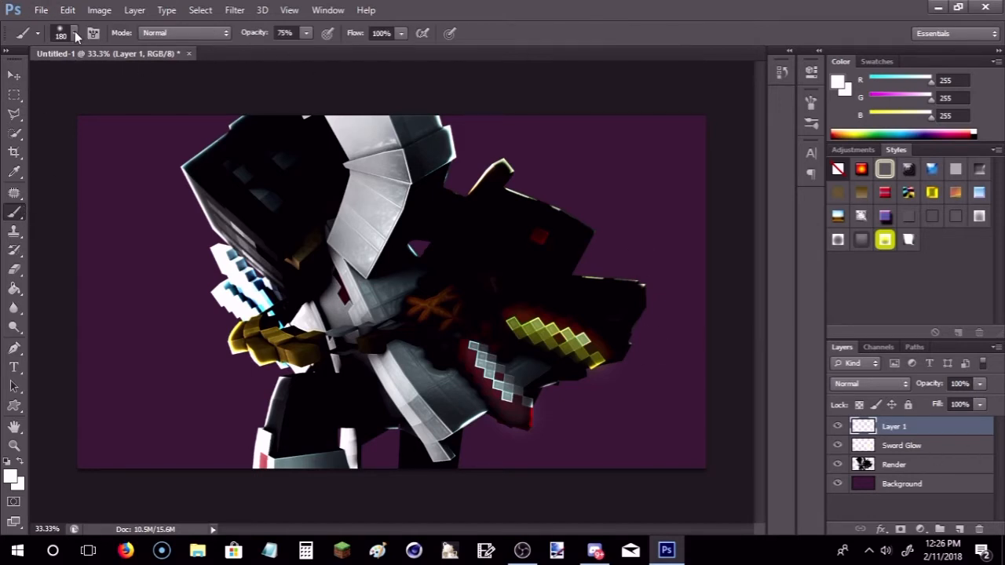
click(74, 32)
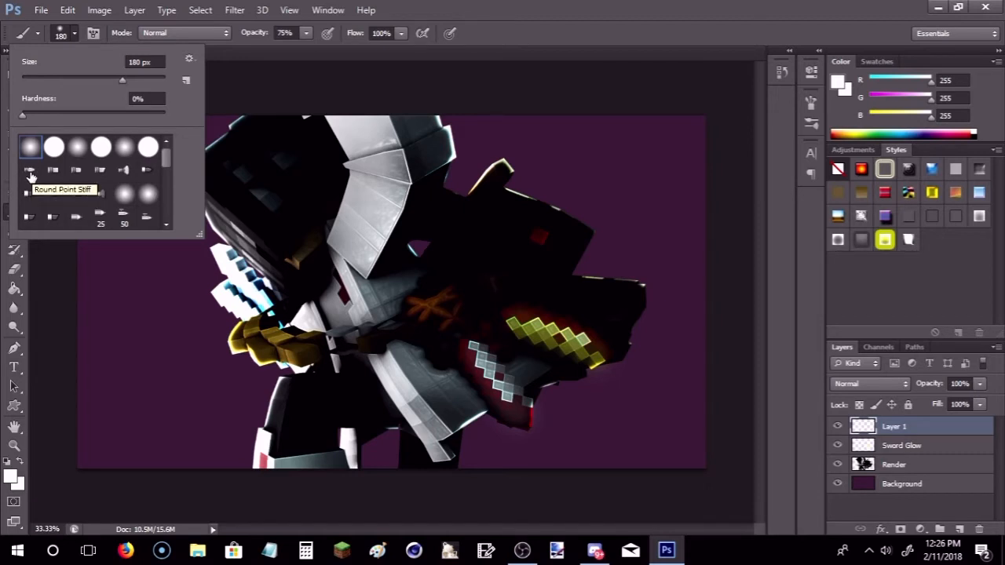
mouse_move(117, 81)
mouse_down()
mouse_move(70, 78)
mouse_move(27, 97)
mouse_up()
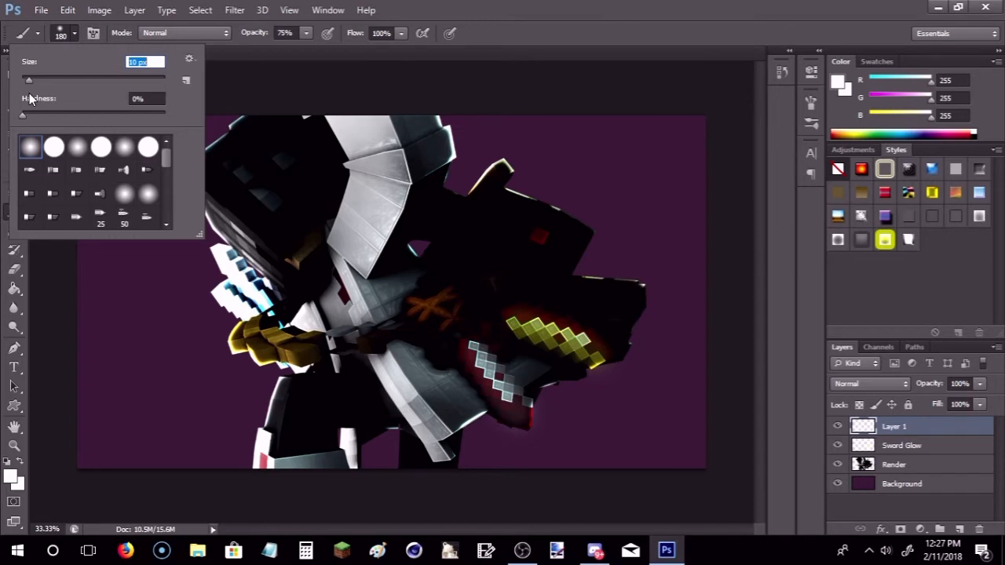
drag(30, 97, 16, 97)
drag(25, 99, 28, 99)
scroll(114, 181, down, 8)
click(131, 215)
scroll(138, 207, up, 8)
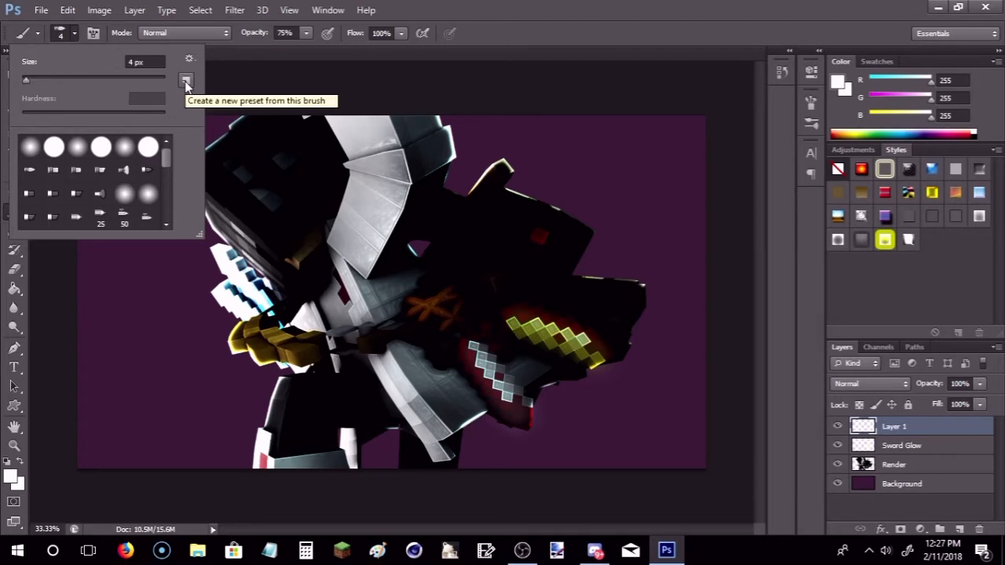
scroll(138, 172, down, 8)
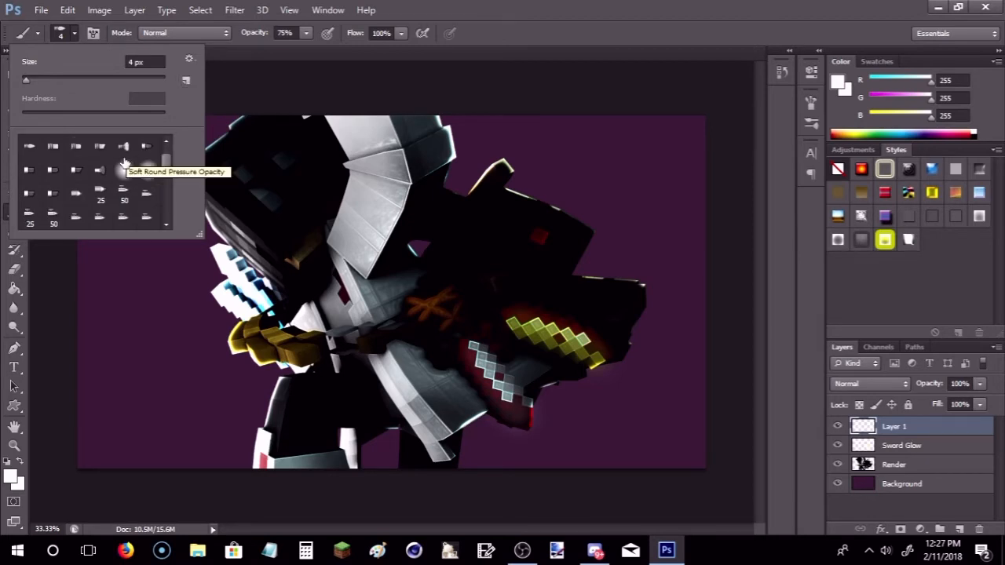
scroll(146, 183, up, 8)
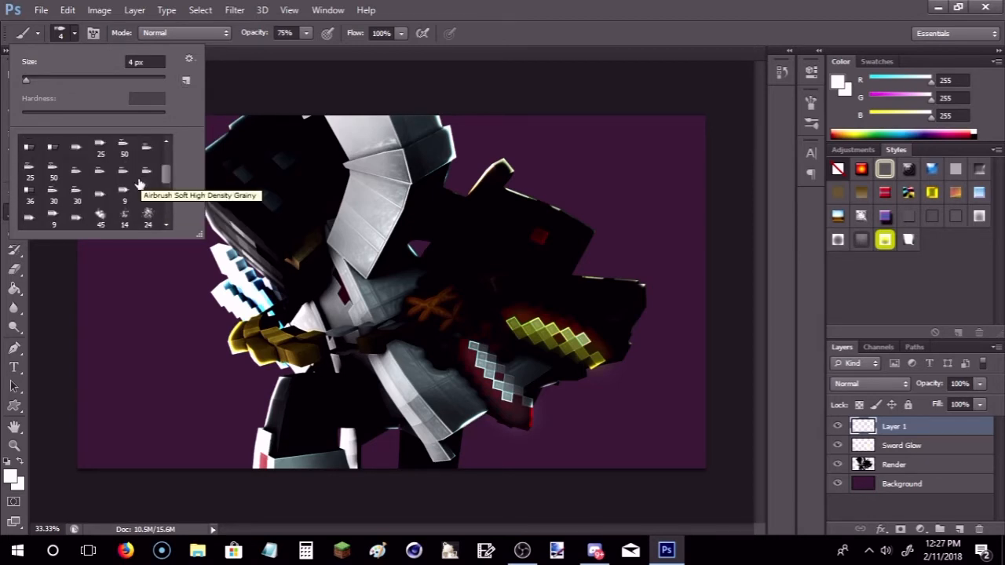
Configure the brush's Transfer settings so that flow jitter is controlled by Pen Pressure.
click(810, 104)
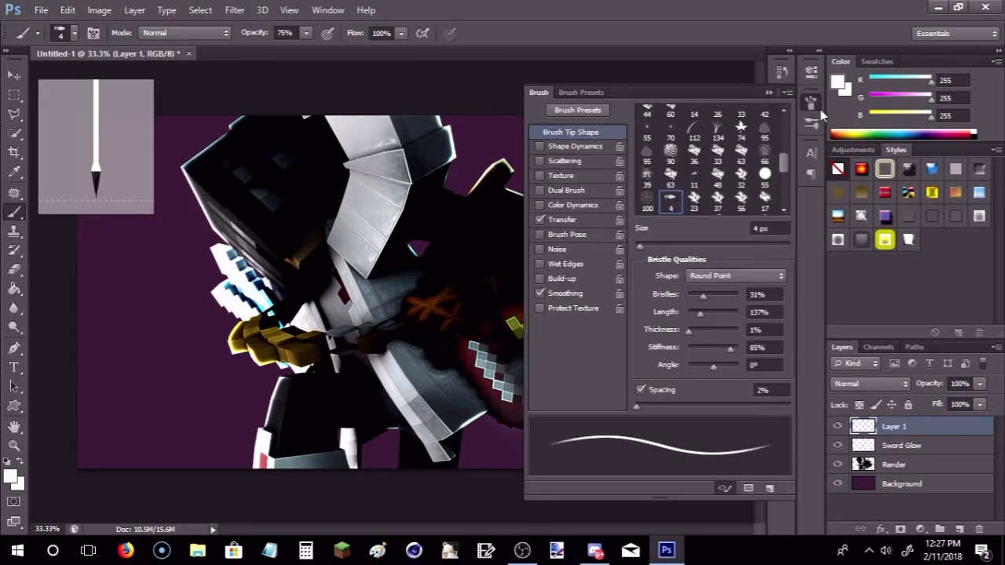
click(561, 220)
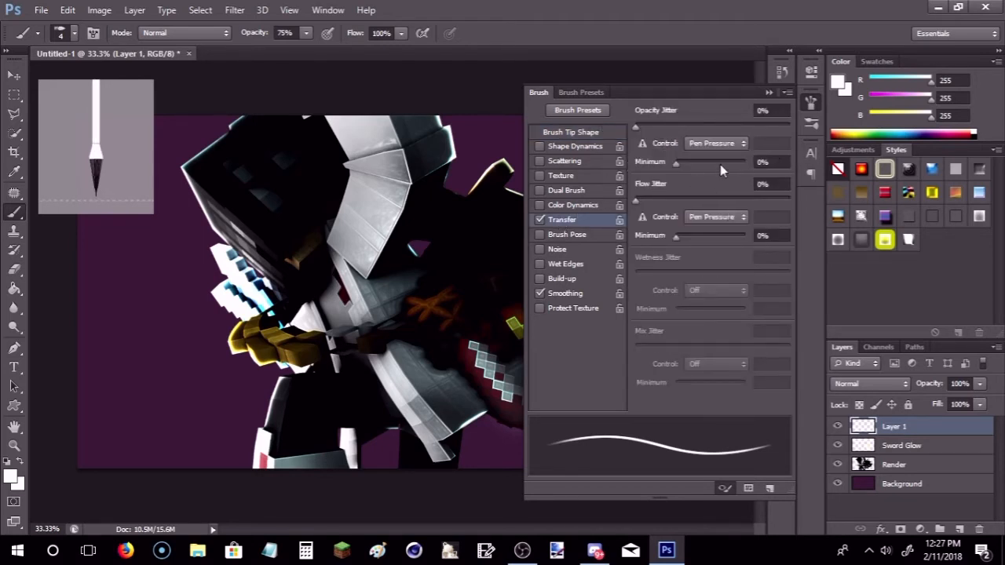
click(710, 215)
click(710, 244)
click(769, 93)
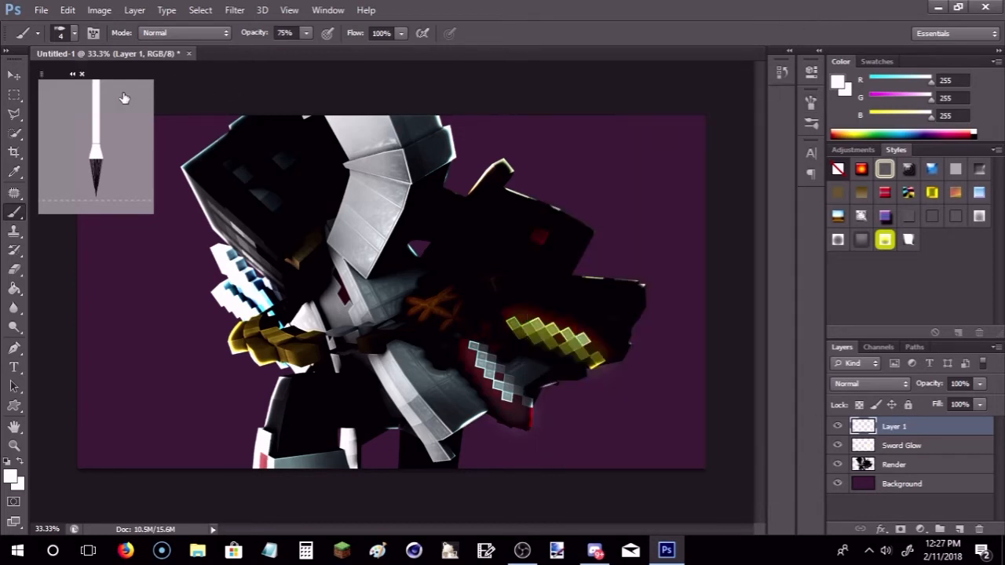
Switch to the Pen tool and keep white ffffff as the foreground colour.
click(13, 349)
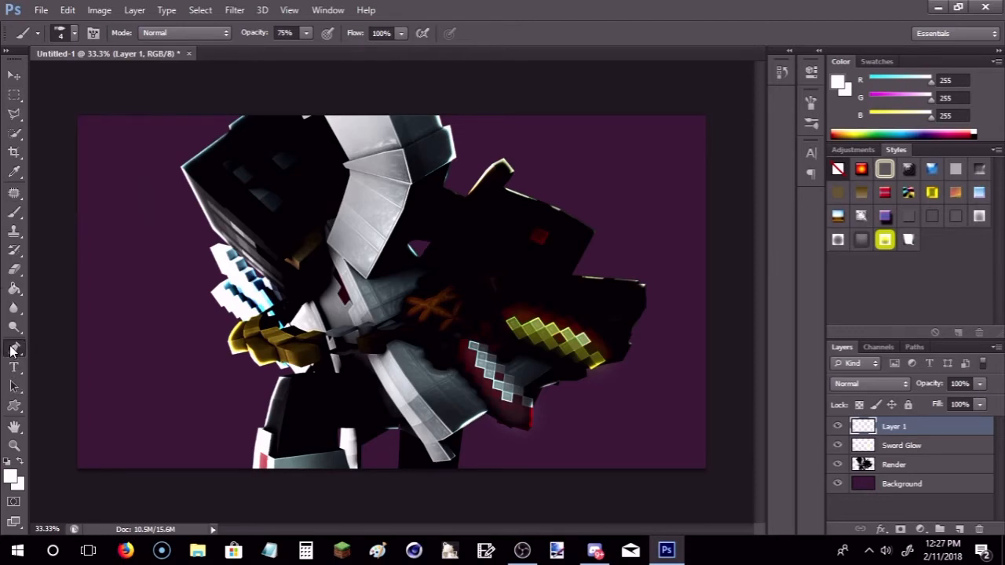
click(11, 479)
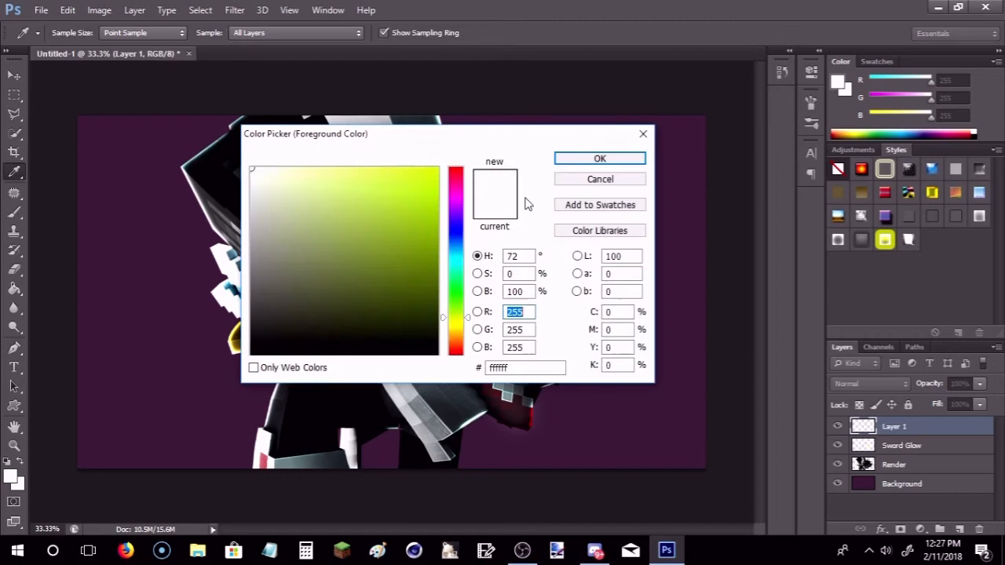
click(602, 157)
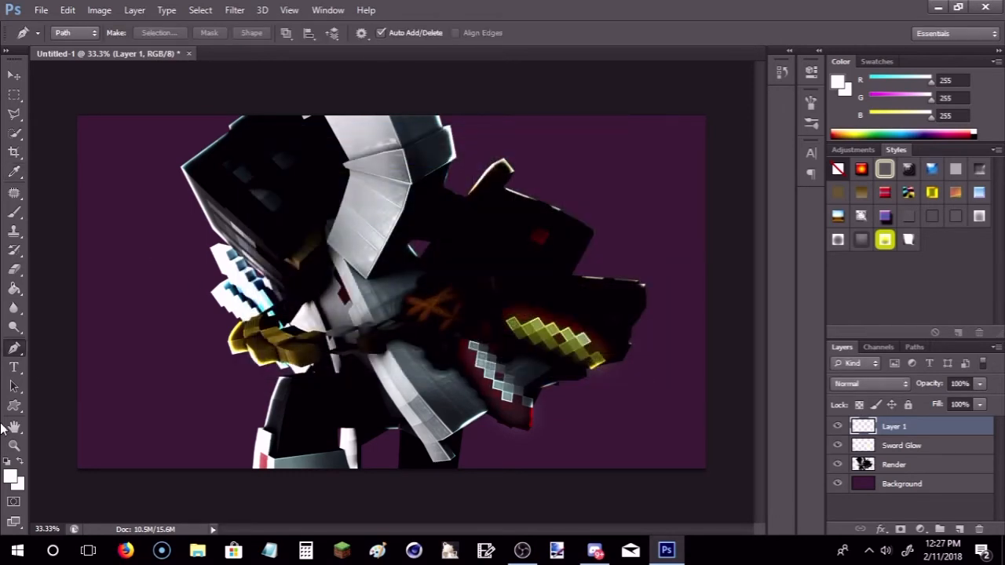
click(11, 478)
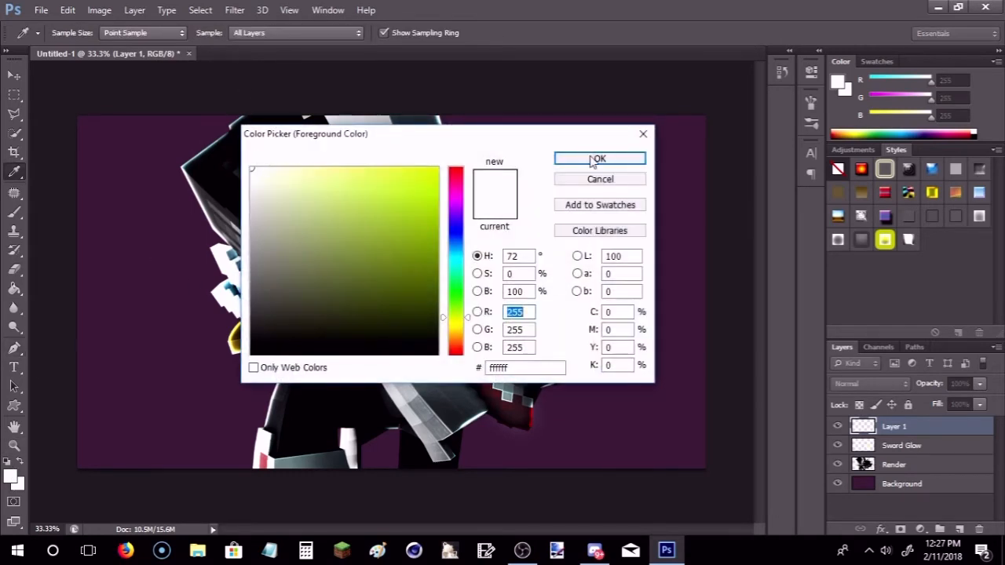
click(599, 159)
key(p)
Draw a short straight diagonal path with the Pen tool on the dark face, just below the eyes.
key(ctrl+plus)
key(ctrl+plus)
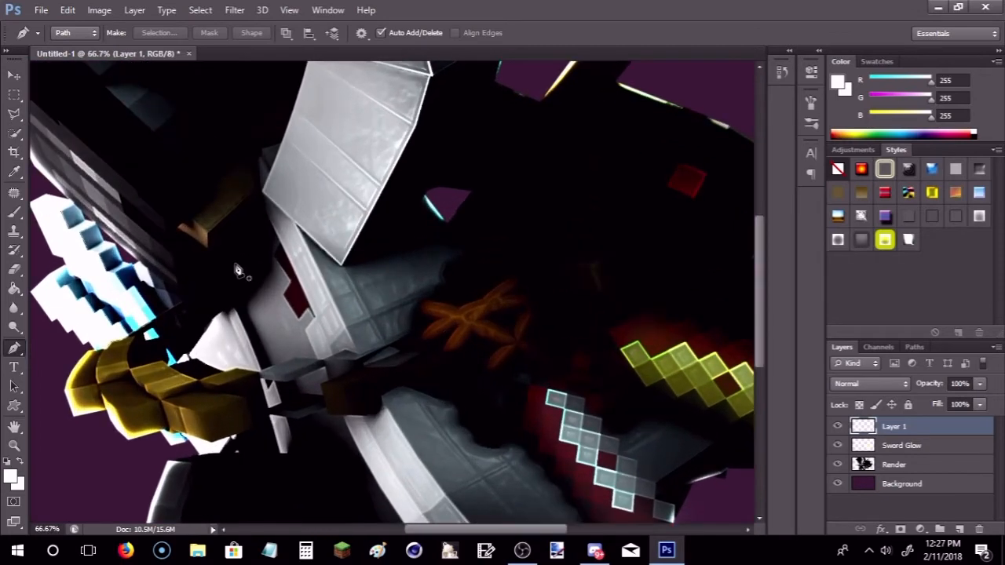
drag(467, 528, 408, 539)
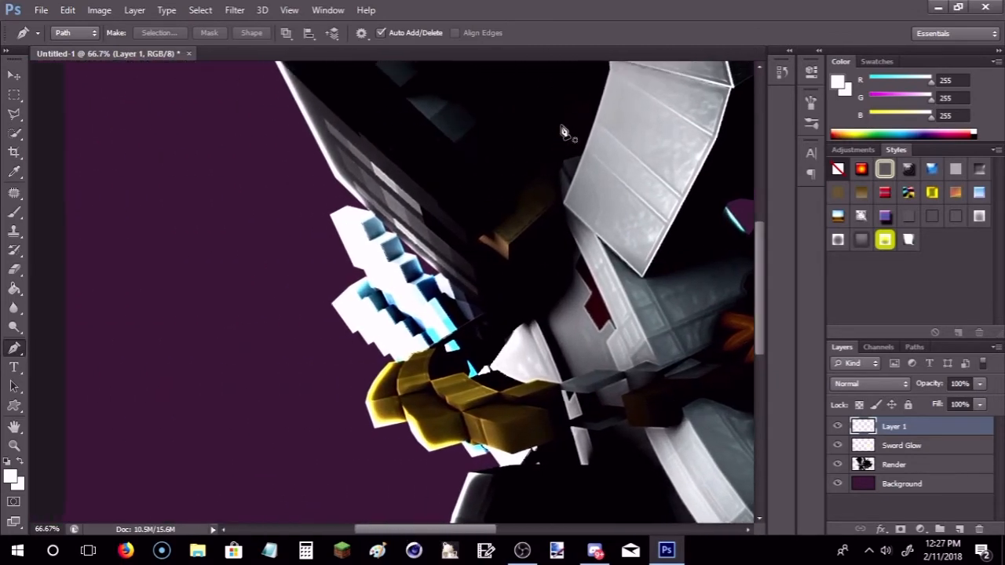
scroll(564, 132, up, 5)
scroll(444, 355, down, 2)
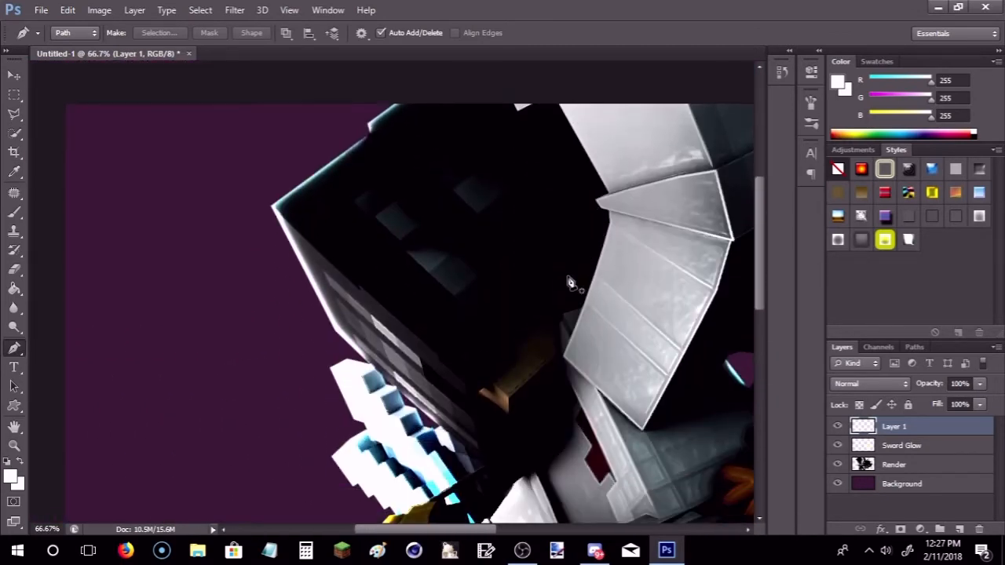
click(438, 355)
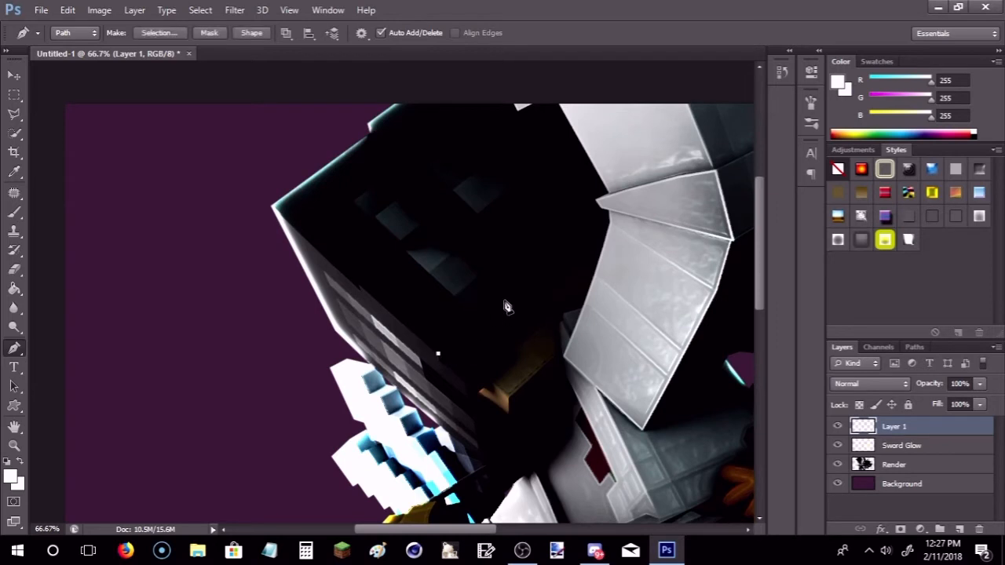
Stroke the path on Layer 1 using the Brush with Simulate Pressure enabled, and delete the path.
right_click(494, 309)
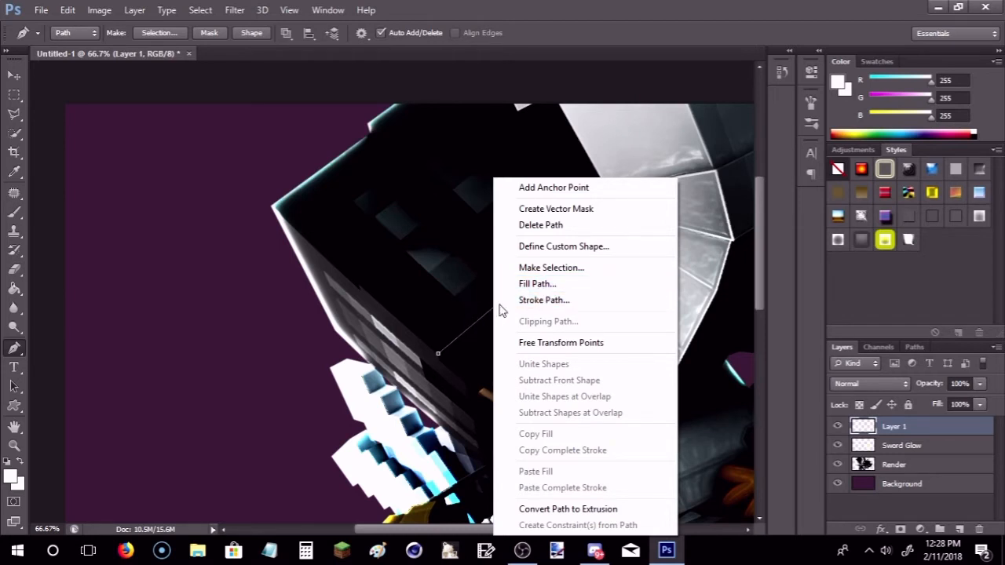
click(534, 301)
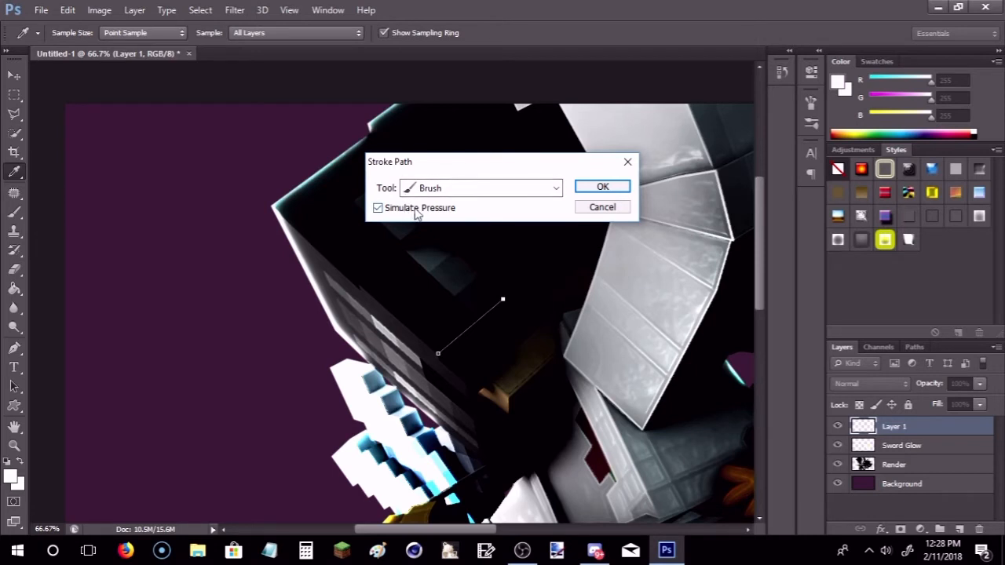
click(602, 187)
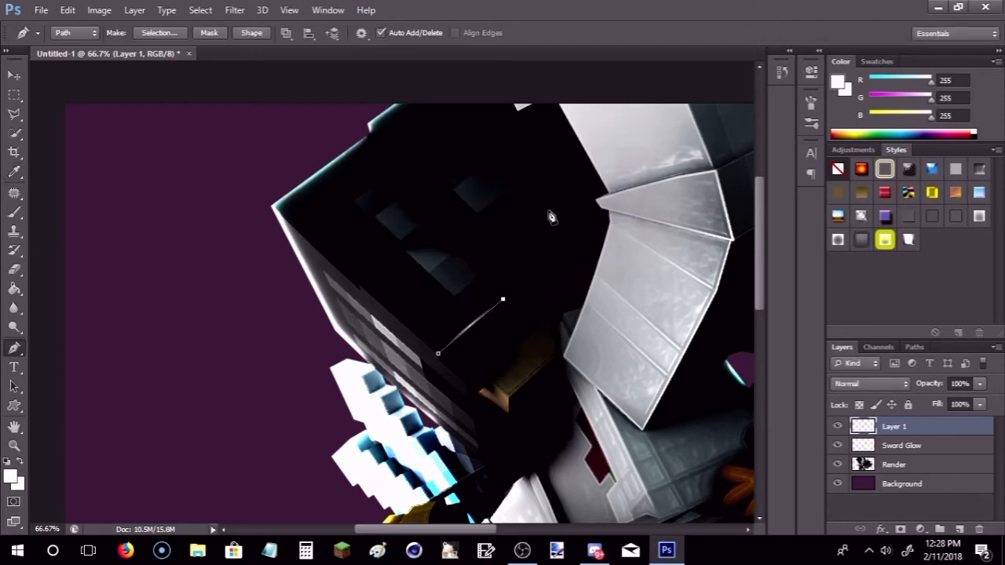
right_click(490, 313)
click(519, 226)
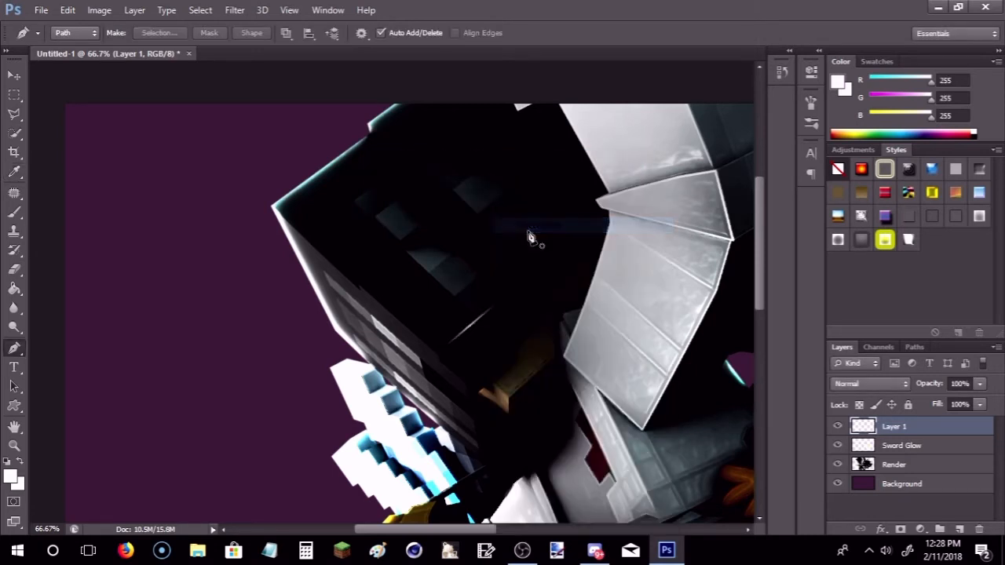
Draw a short diagonal path along the lower edge of the face's right-hand square, stroke it with the Brush, and delete the path.
scroll(483, 287, up, 2)
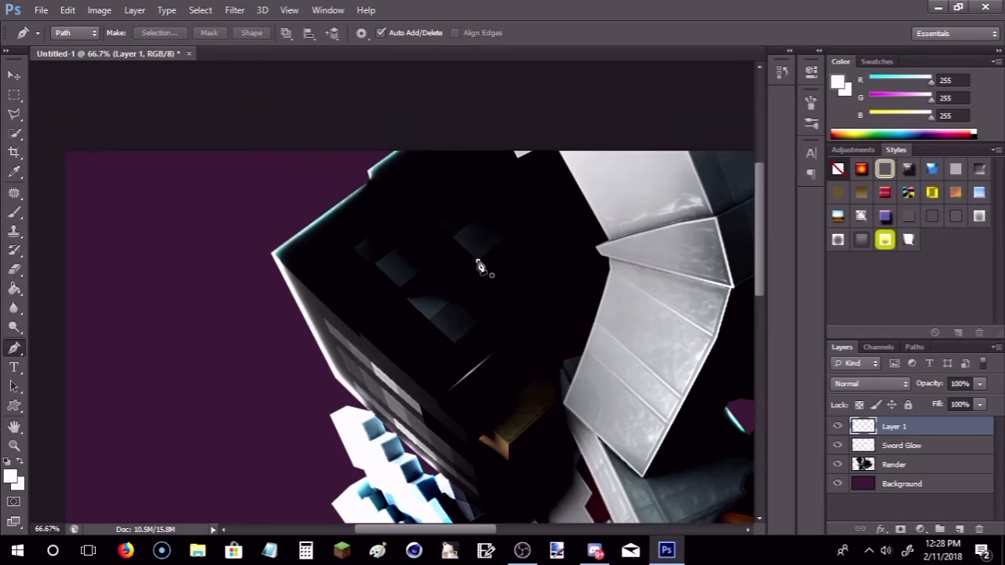
click(478, 261)
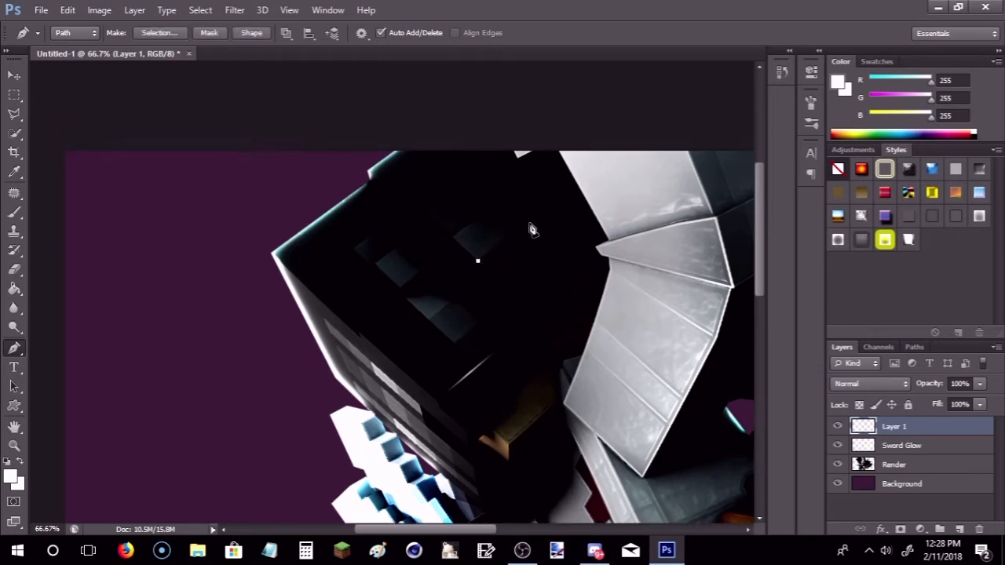
click(528, 222)
right_click(525, 240)
click(567, 299)
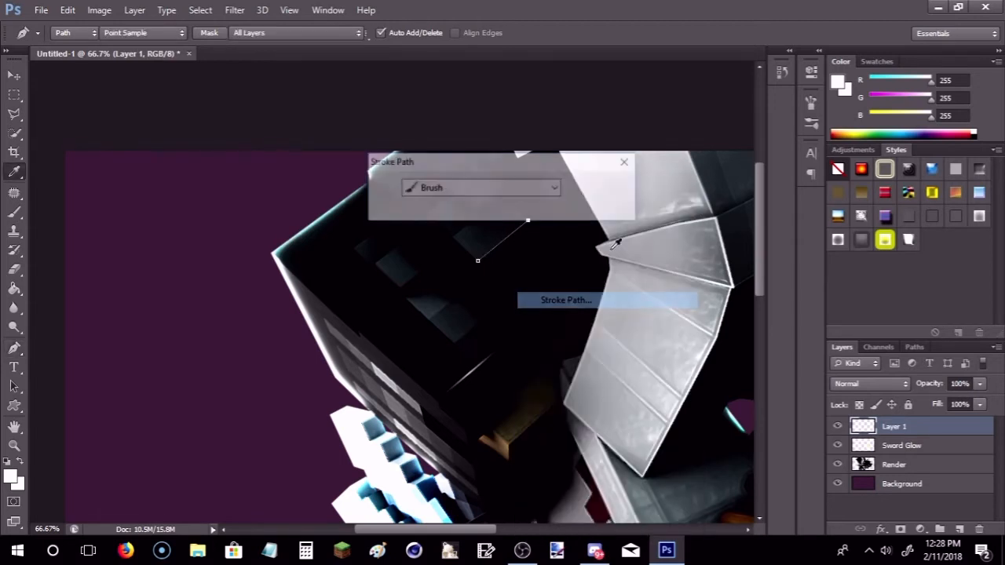
click(595, 186)
right_click(506, 244)
click(552, 225)
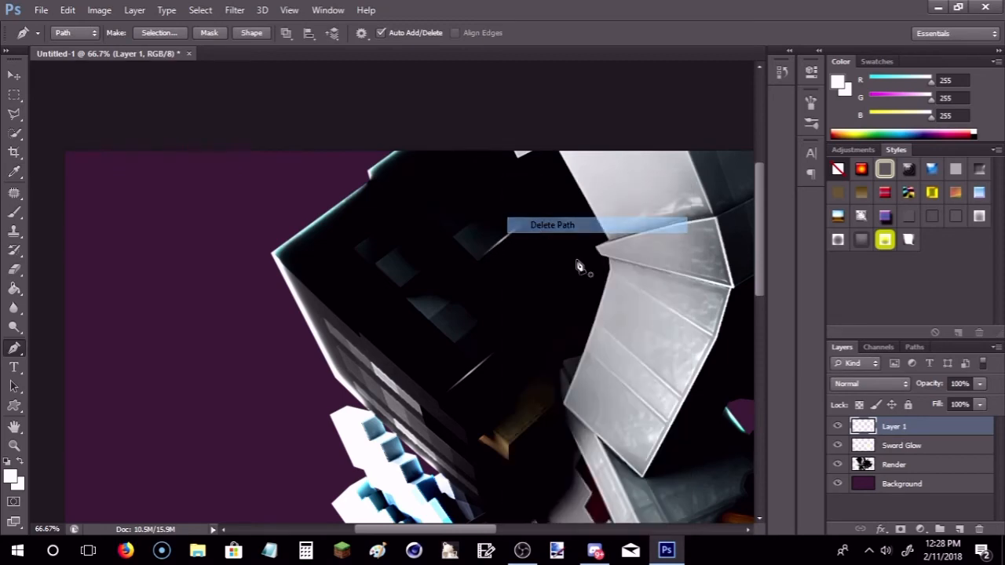
Draw a short path under the face's left-hand square, stroke it using the Brush with Simulate Pressure, and delete the path.
click(402, 286)
right_click(426, 271)
click(479, 298)
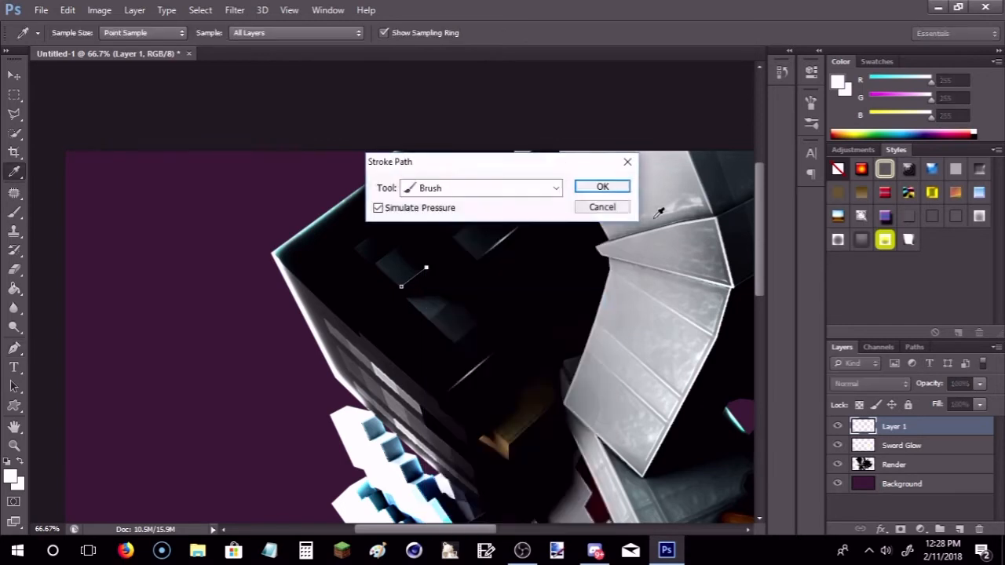
key(Return)
right_click(418, 279)
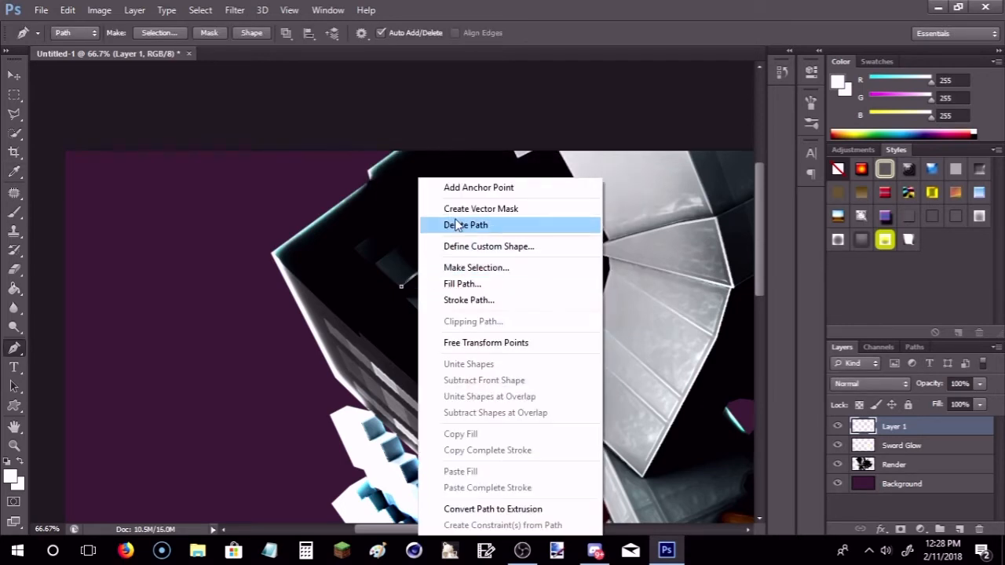
click(458, 226)
Add a short diagonal highlight between the two face squares by stroking a path using the Brush with Simulate Pressure, and delete the path.
click(452, 237)
right_click(452, 238)
click(511, 300)
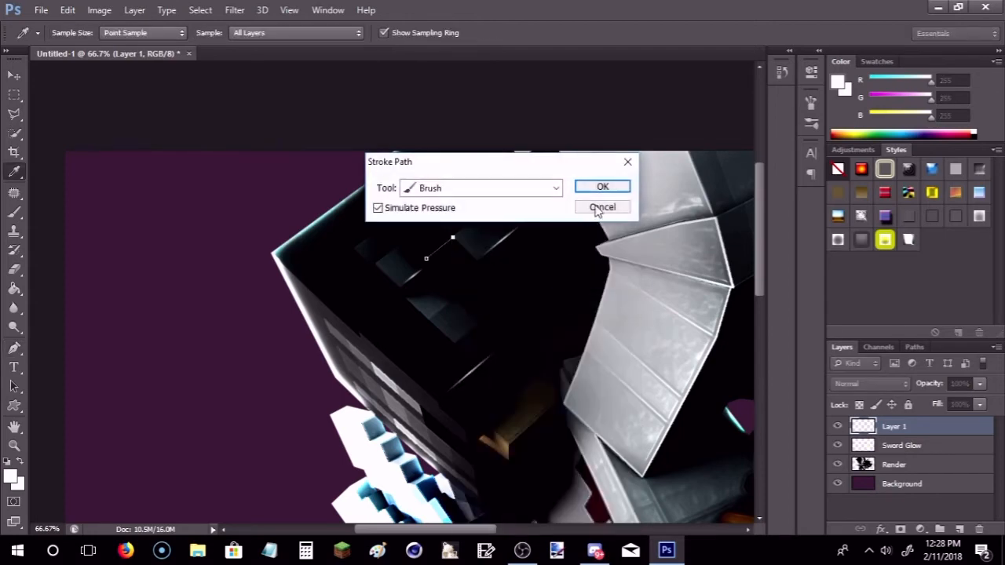
key(Return)
right_click(442, 251)
click(479, 226)
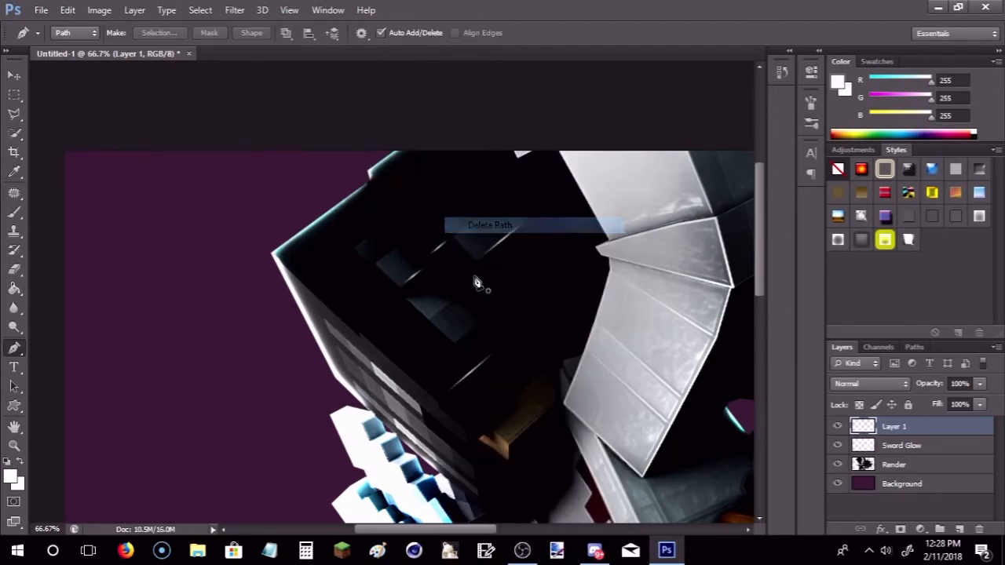
Draw a longer diagonal path from beside the face's lower grey patch, stroke it with the Brush, and delete the path.
click(481, 320)
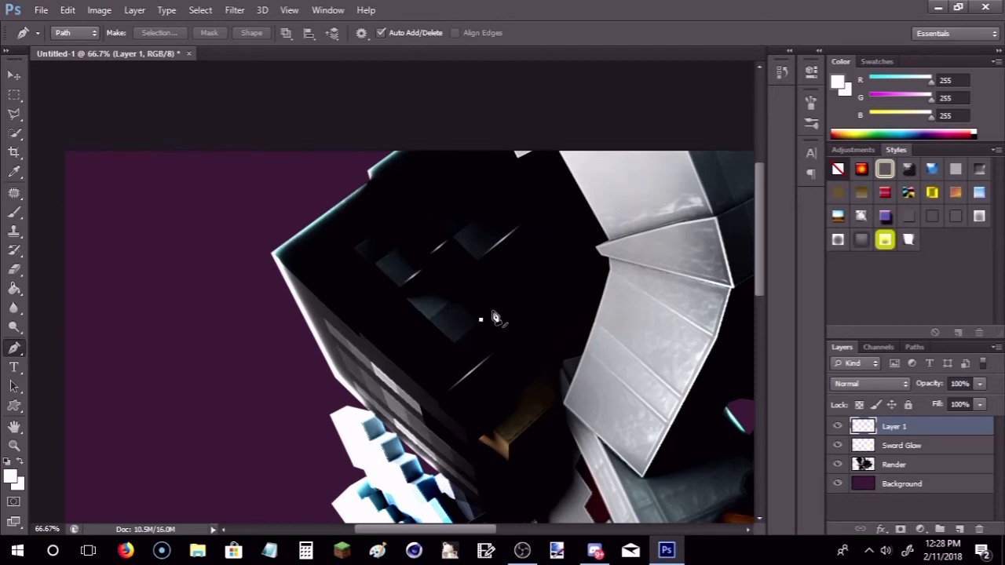
click(556, 266)
right_click(543, 283)
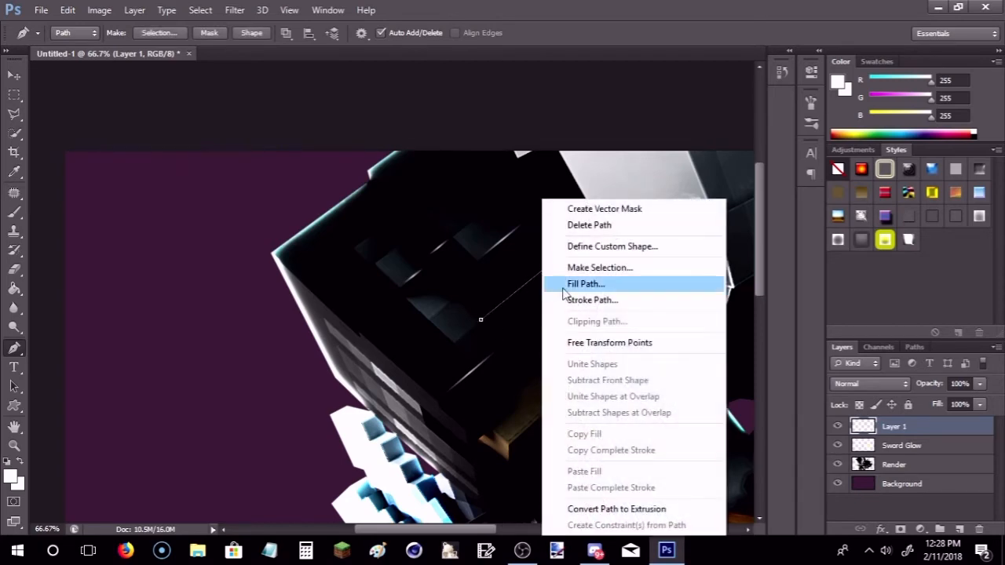
click(590, 300)
click(599, 191)
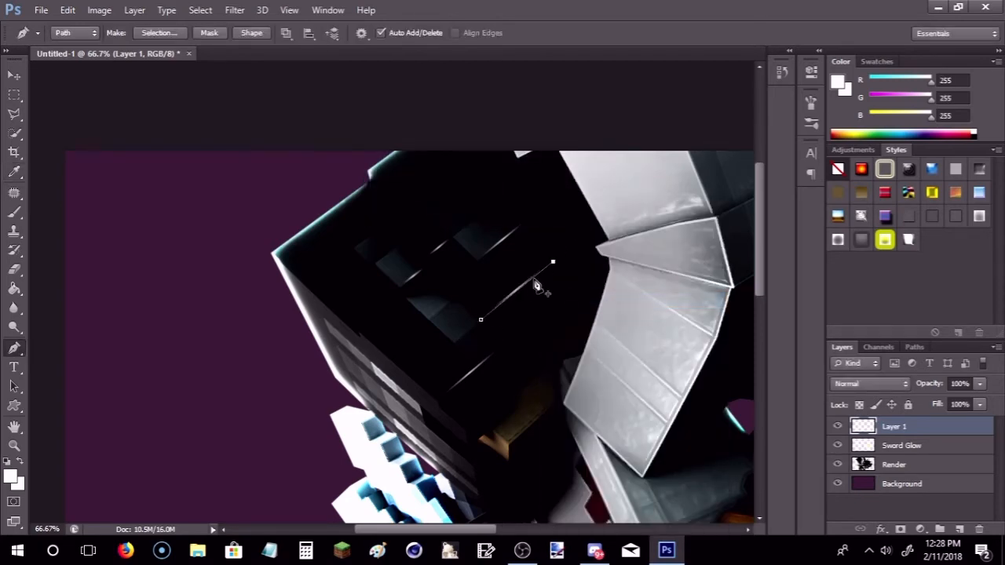
right_click(536, 286)
click(560, 224)
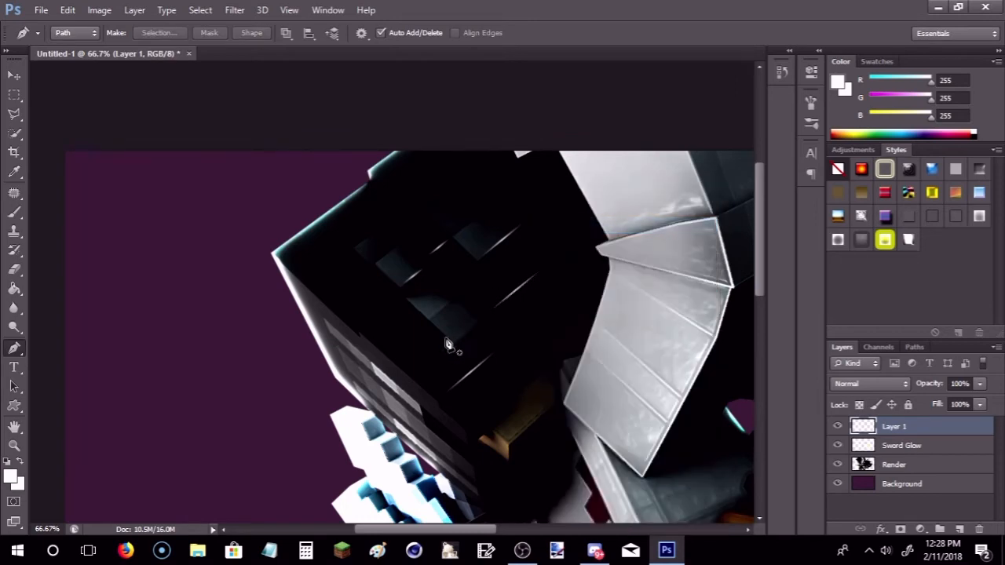
Draw a straight path along the head's top edge, running past the canvas border, and stroke it with the Brush.
scroll(453, 342, down, 5)
scroll(440, 298, up, 2)
scroll(452, 299, down, 6)
scroll(462, 333, up, 5)
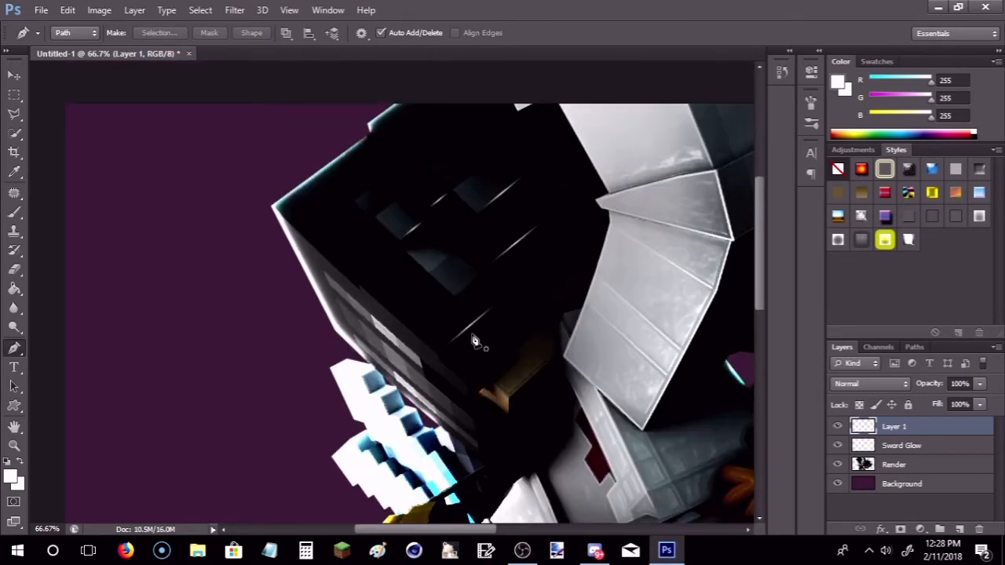
scroll(474, 338, up, 8)
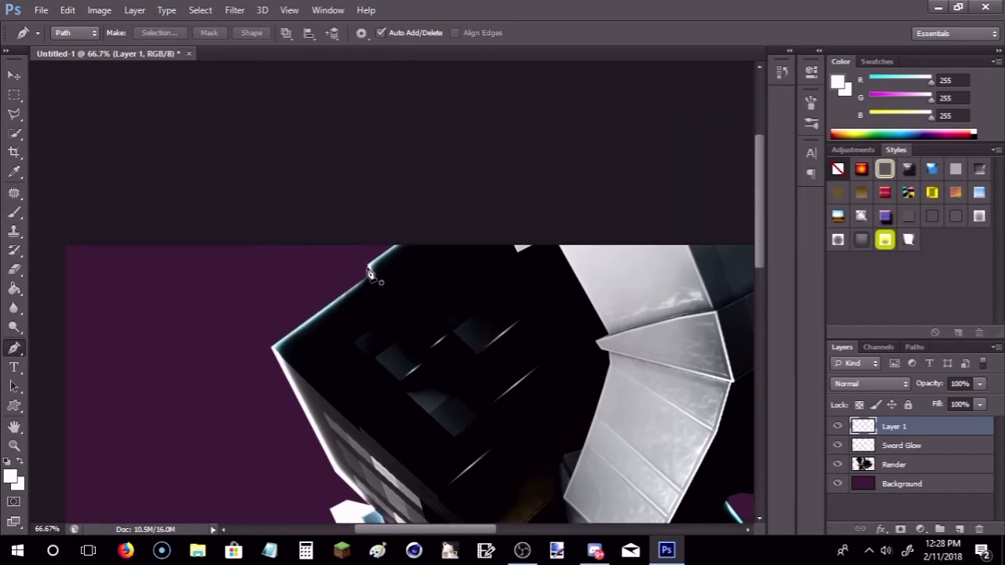
click(369, 271)
click(439, 222)
right_click(410, 267)
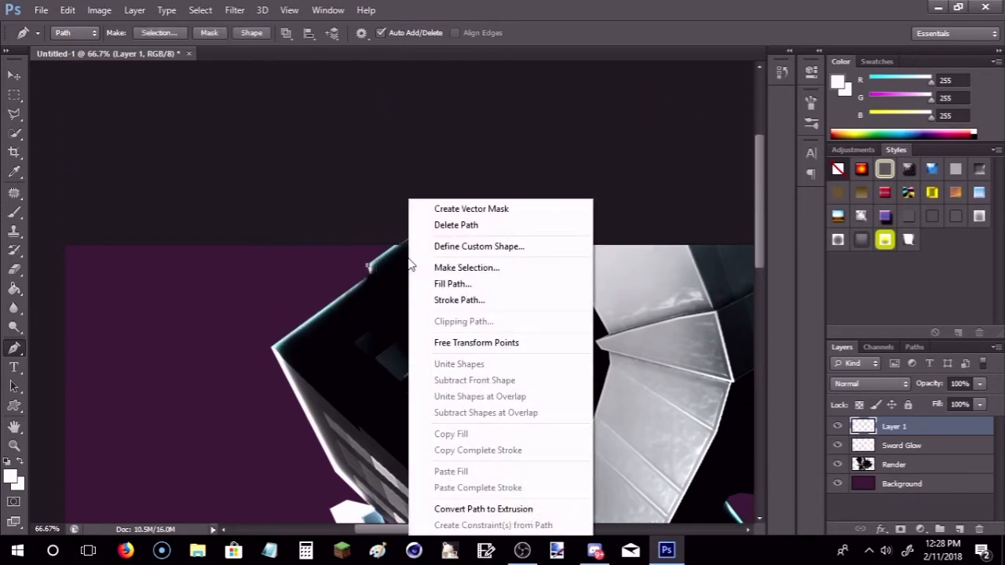
click(457, 301)
key(Return)
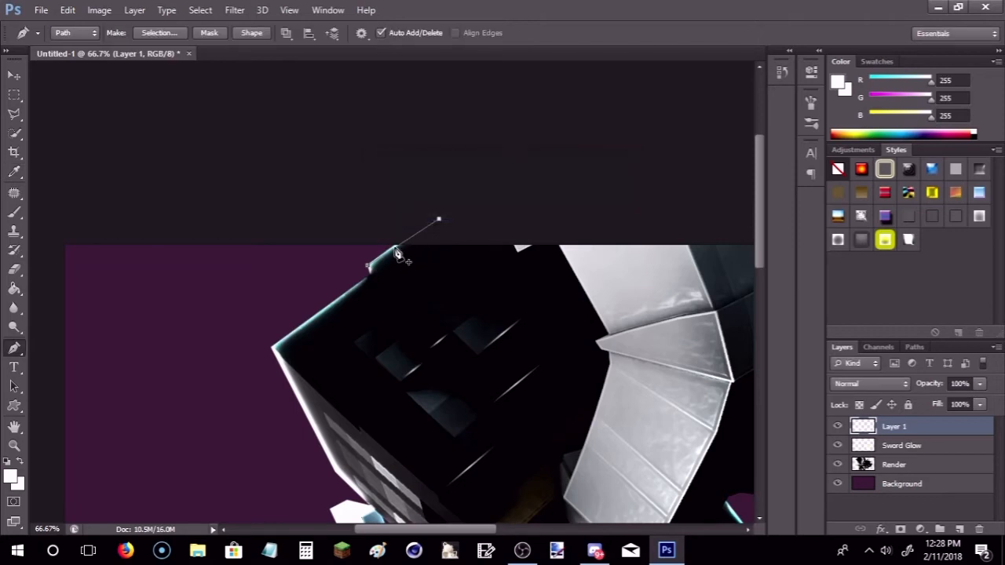
Delete the stroked path on the head's top edge.
right_click(398, 255)
click(451, 247)
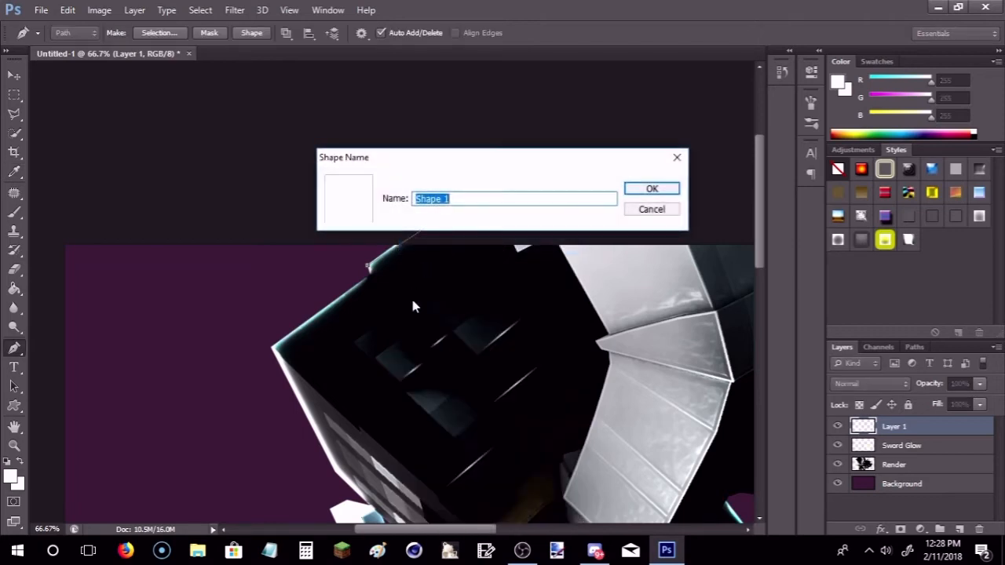
click(652, 210)
right_click(397, 257)
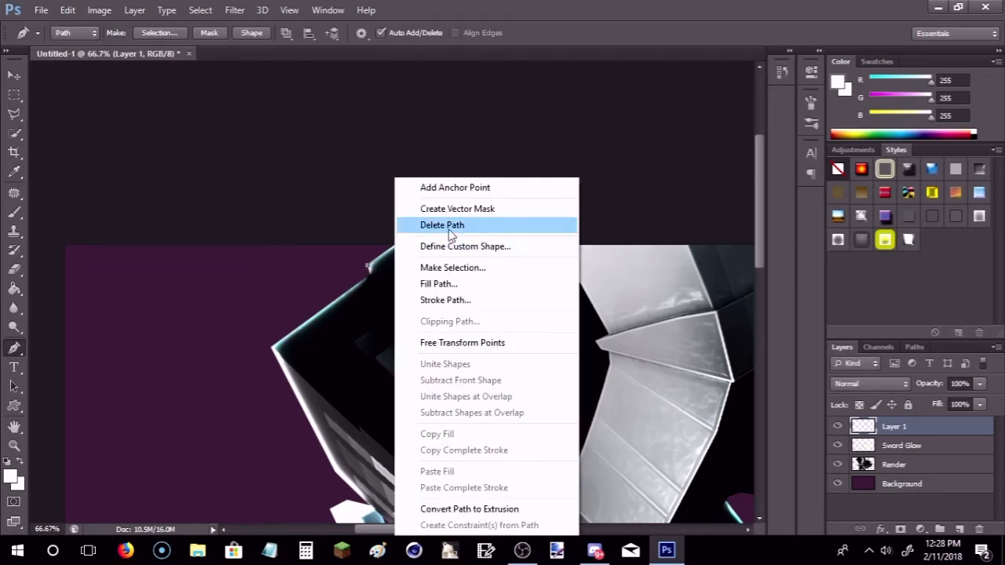
click(449, 227)
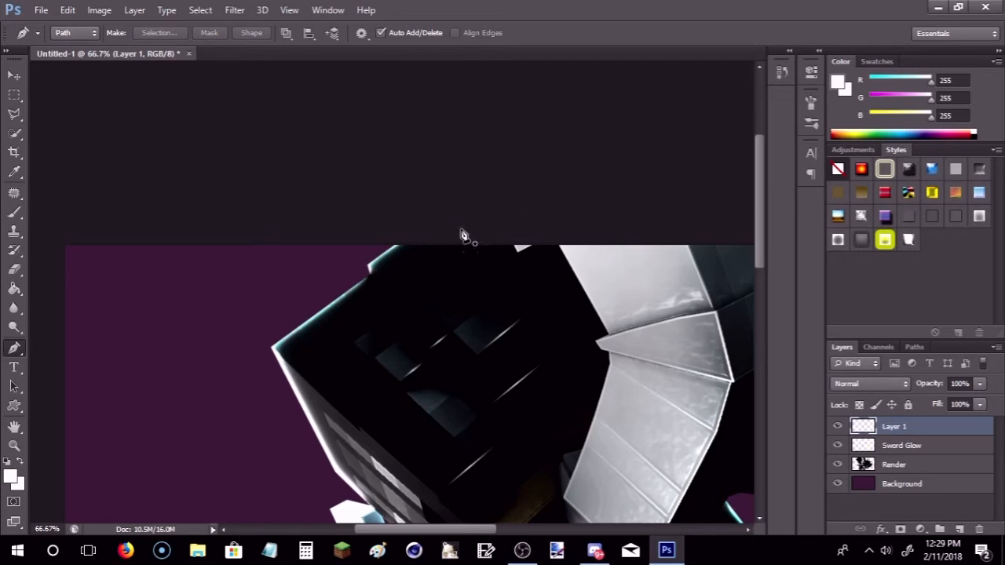
Draw a curved open path along the outer lower-left edge of the grey armour strip on the leg.
scroll(510, 247, down, 2)
scroll(516, 244, down, 8)
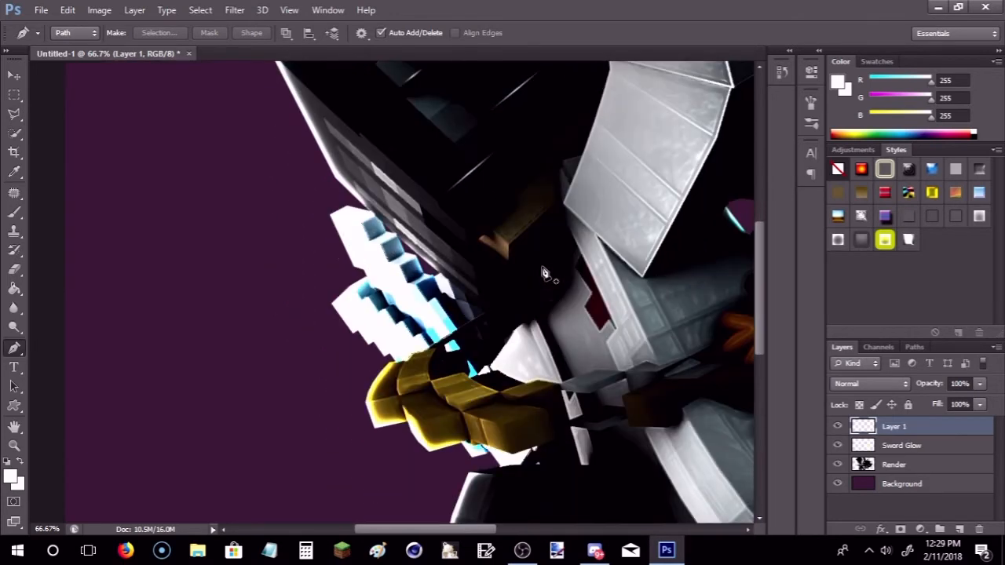
scroll(563, 438, down, 2)
drag(471, 527, 519, 527)
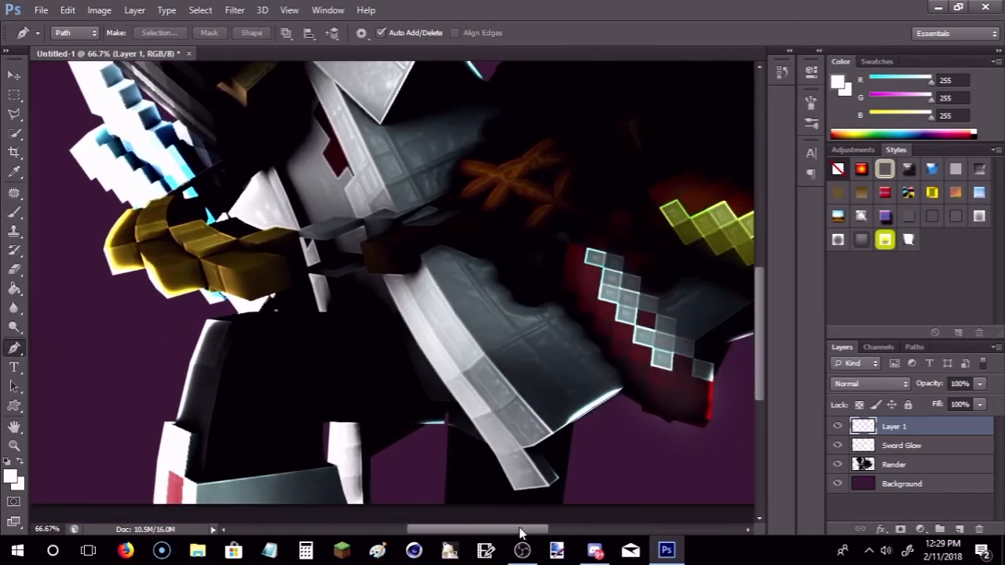
click(381, 275)
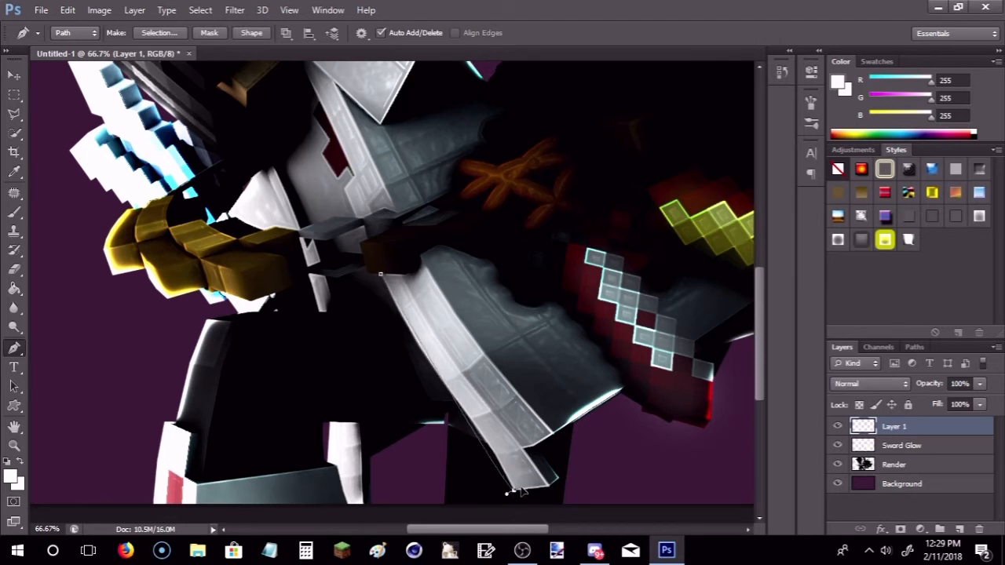
drag(513, 490, 527, 473)
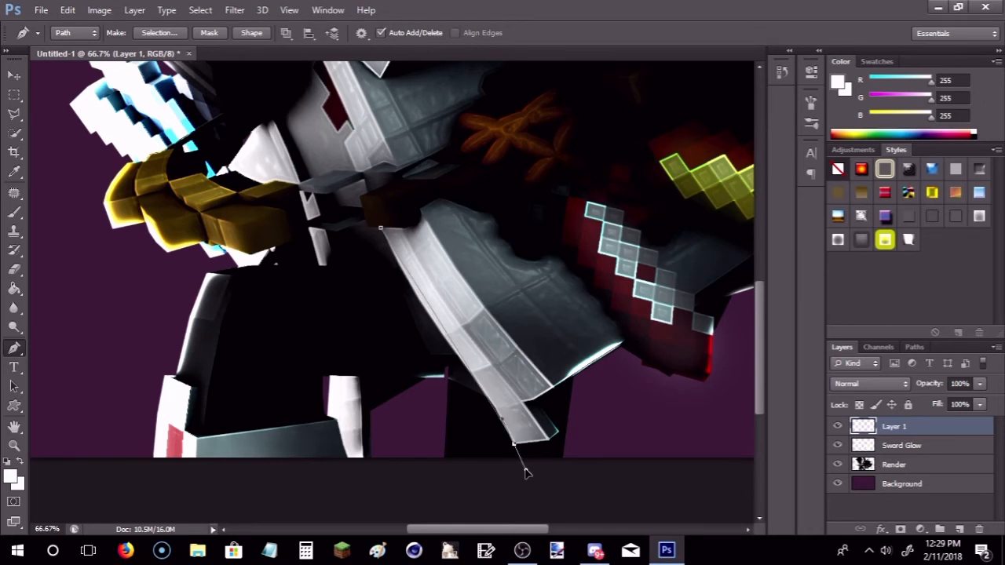
mouse_move(381, 228)
mouse_down()
mouse_move(355, 230)
mouse_move(387, 225)
mouse_up()
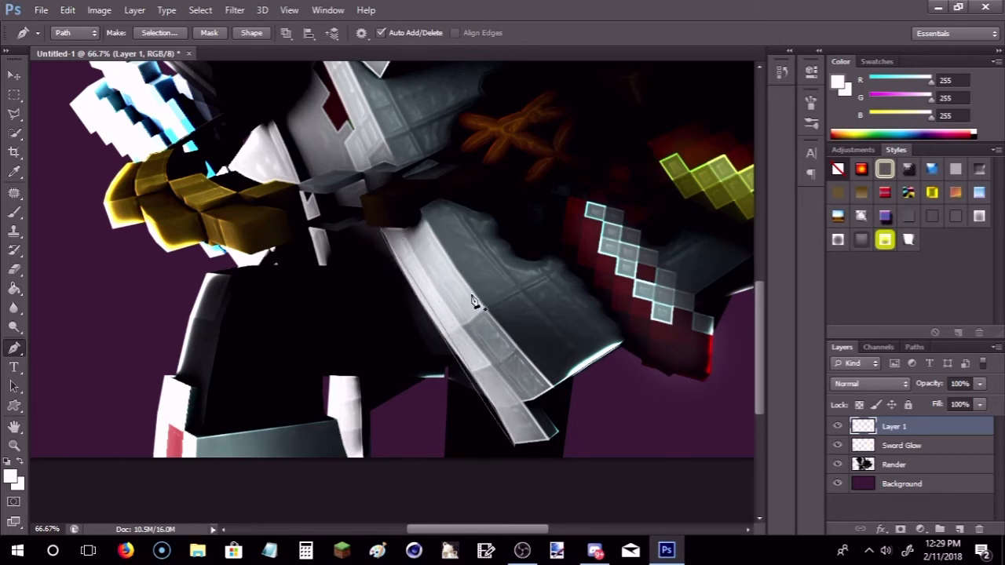
key(ctrl+z)
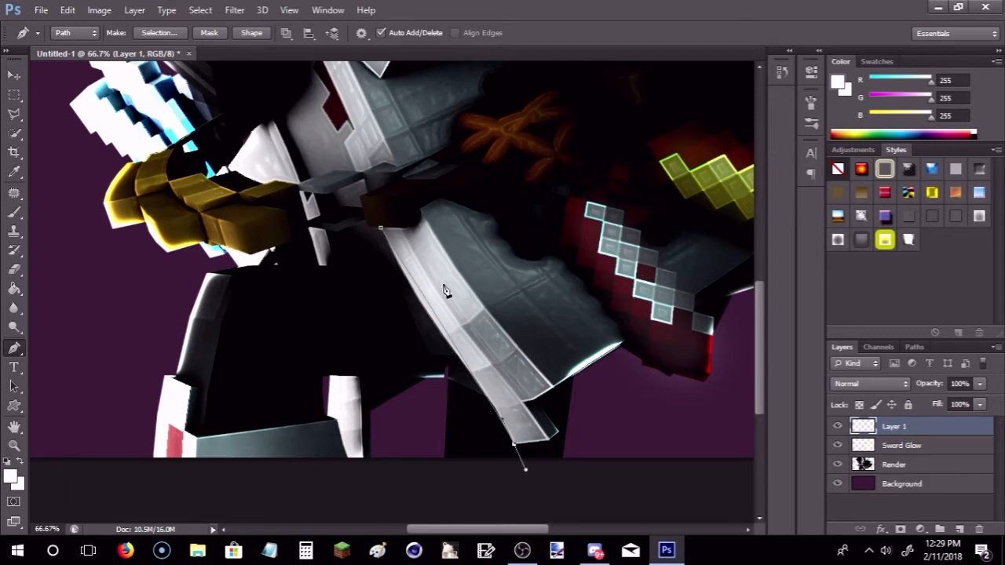
Stroke the curved armour-edge path with the Brush and delete the path.
right_click(431, 311)
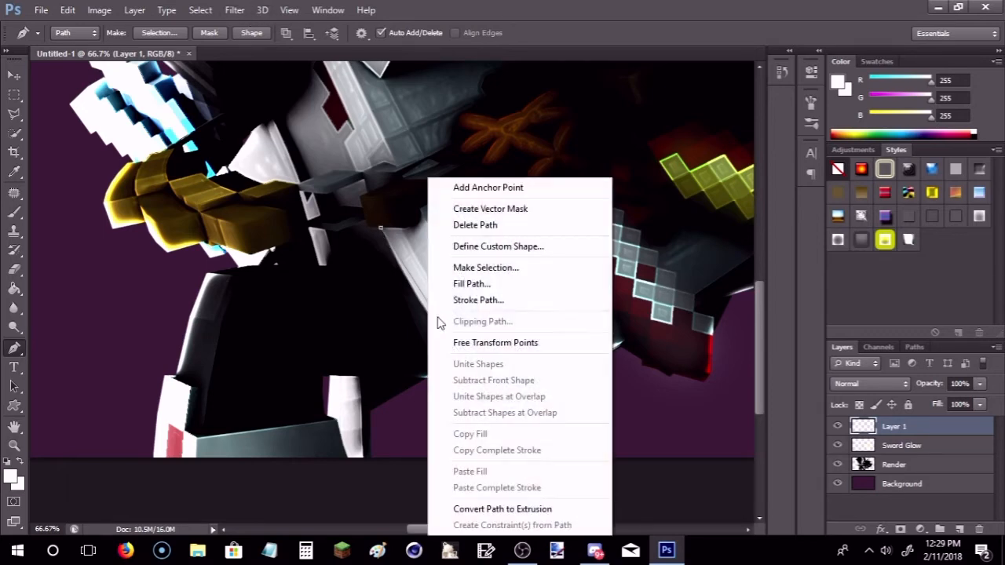
click(471, 300)
click(596, 186)
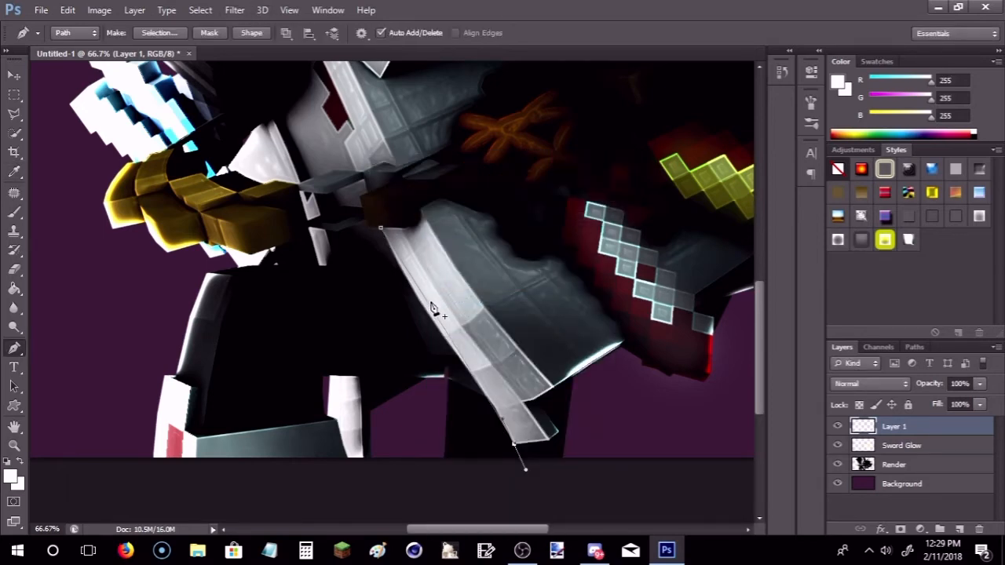
right_click(431, 312)
click(466, 225)
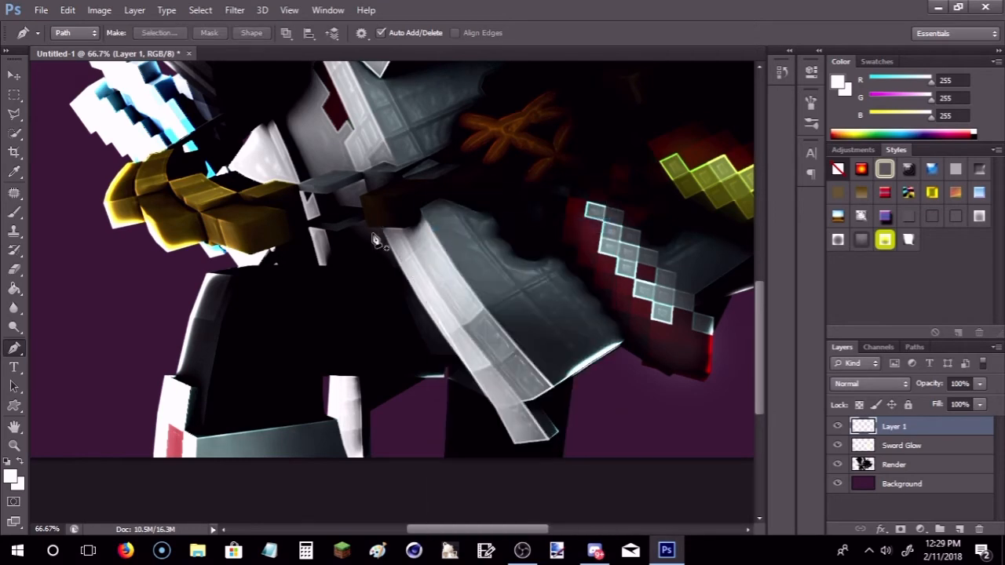
Draw an angled path along the bottom and outer edges of the dark red boot tip below the light blue squares.
scroll(577, 385, up, 3)
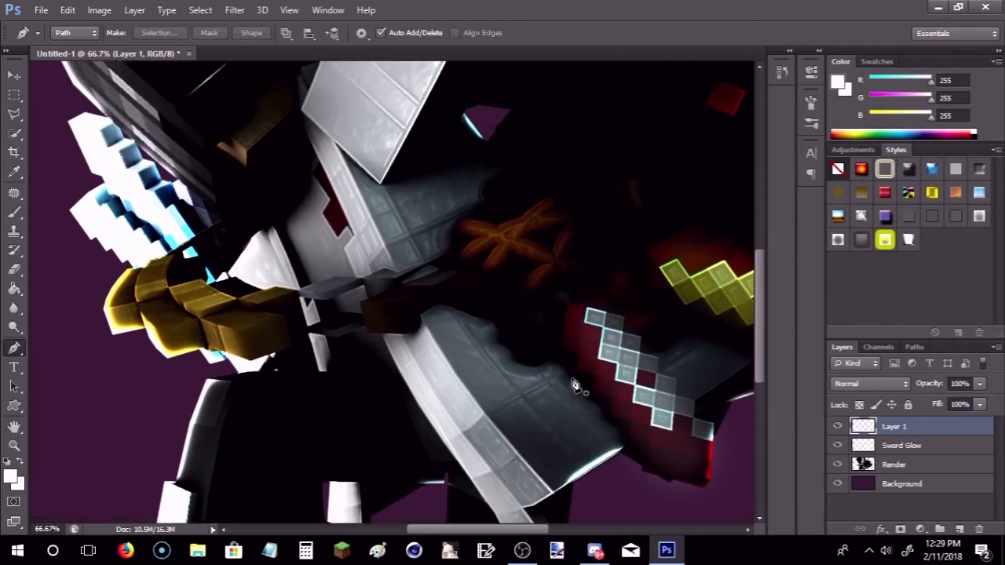
scroll(578, 385, up, 2)
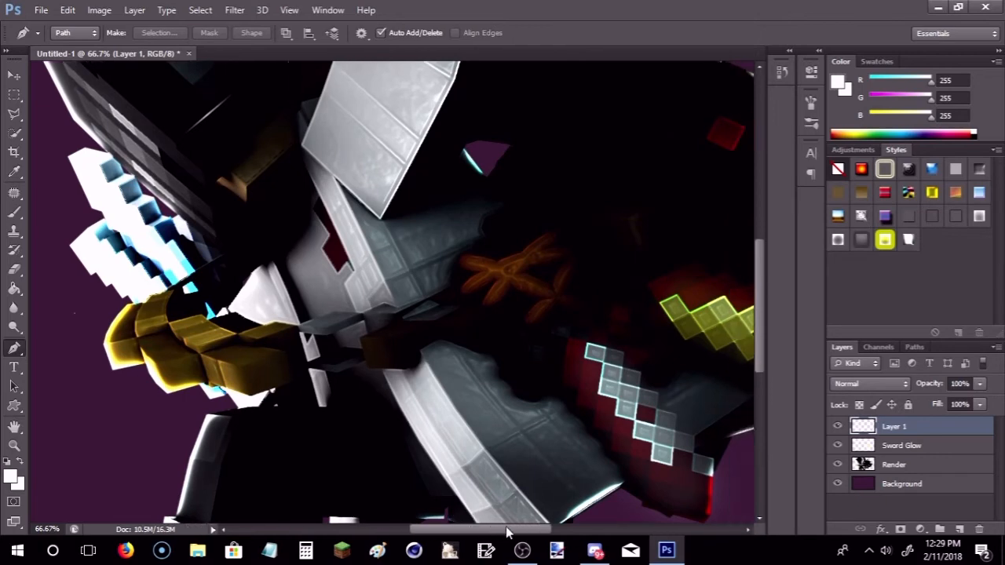
drag(506, 526, 553, 527)
scroll(414, 357, down, 4)
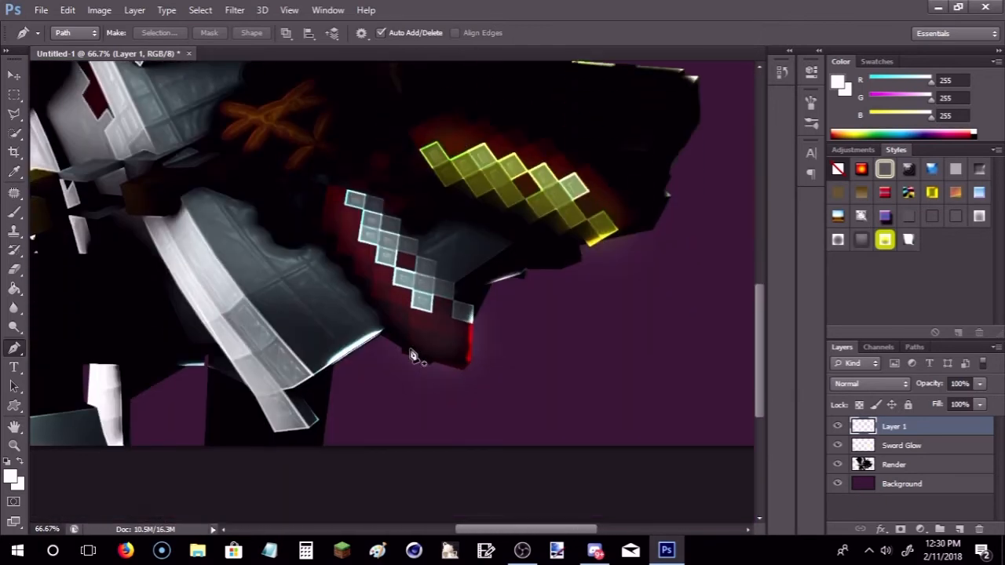
click(406, 344)
click(470, 364)
Stroke the angled path on the red tip with the Brush and delete the path.
right_click(478, 325)
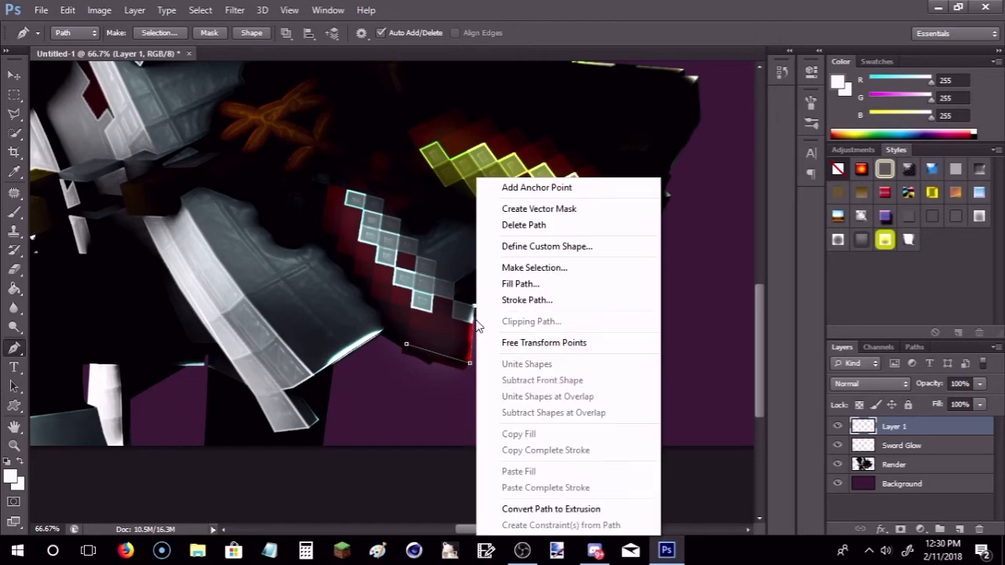
click(518, 301)
click(597, 186)
right_click(475, 332)
click(522, 225)
Reset the colours to default and set the foreground colour to light yellow fff263.
scroll(573, 337, up, 2)
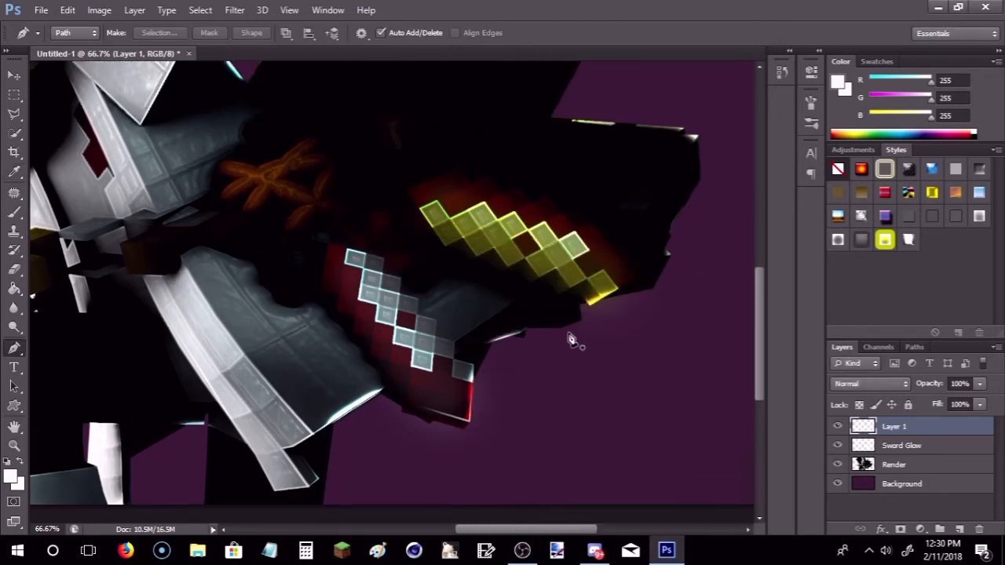
scroll(351, 355, up, 3)
scroll(175, 414, down, 2)
click(7, 463)
click(10, 479)
drag(463, 339, 464, 326)
click(366, 166)
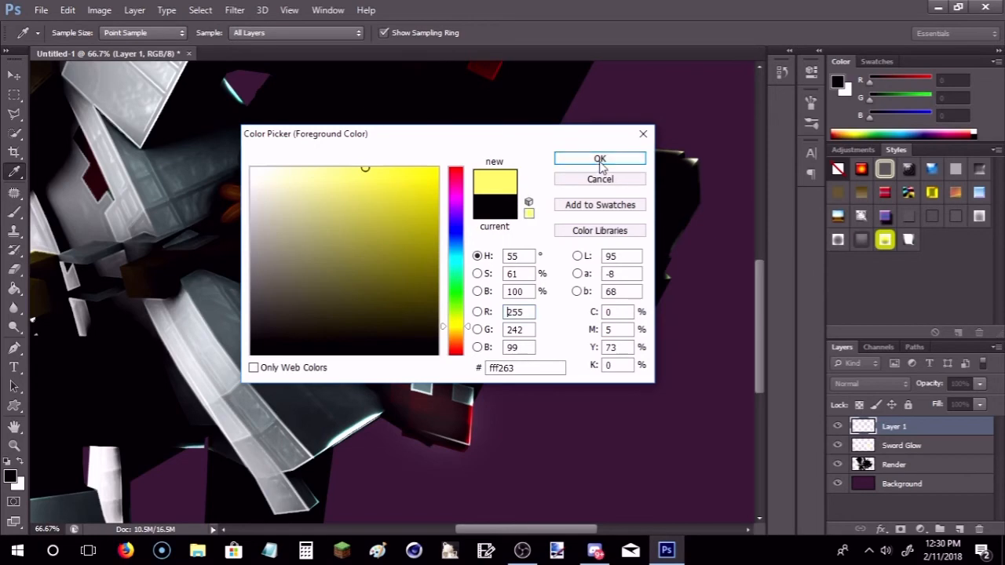
click(600, 158)
Add a Brush-stroked yellow highlight along an angled path at the dark red tip beside the yellow squares, deleting the path.
key(p)
click(603, 323)
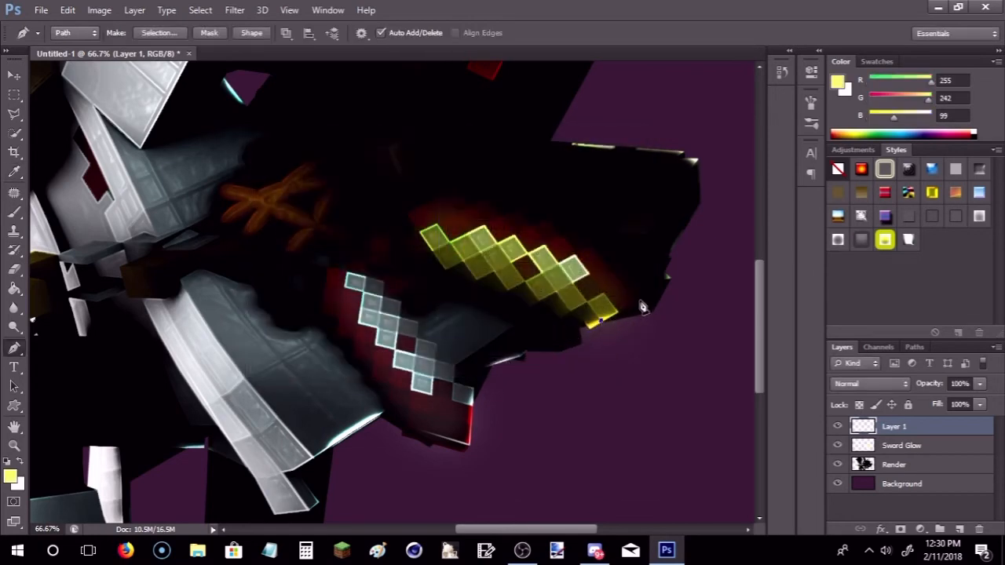
click(651, 295)
right_click(633, 273)
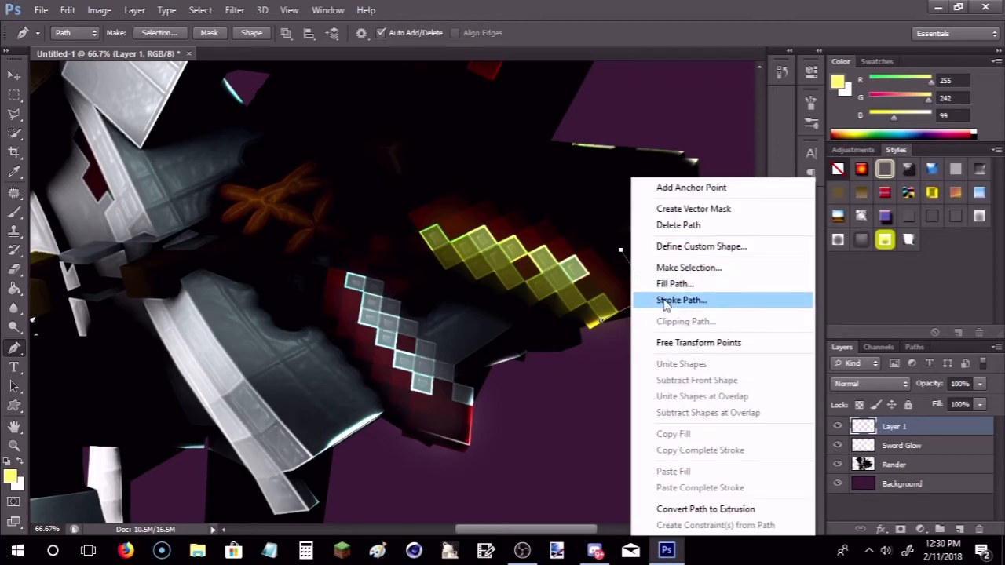
click(664, 300)
click(602, 187)
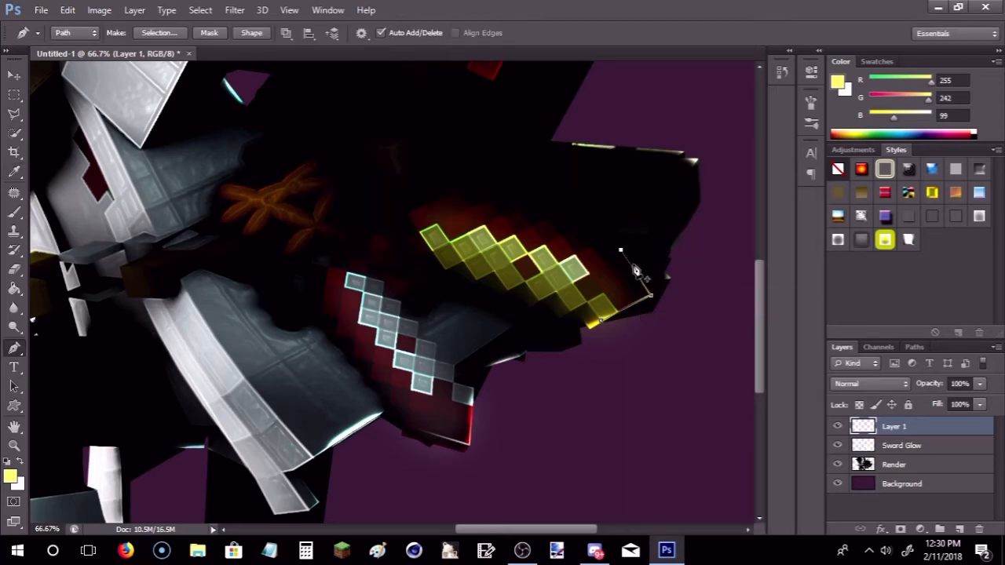
right_click(633, 272)
click(666, 228)
Add a Brush-stroked yellow highlight along an angled path on the black block above the yellow squares, removing the path.
scroll(696, 332, up, 5)
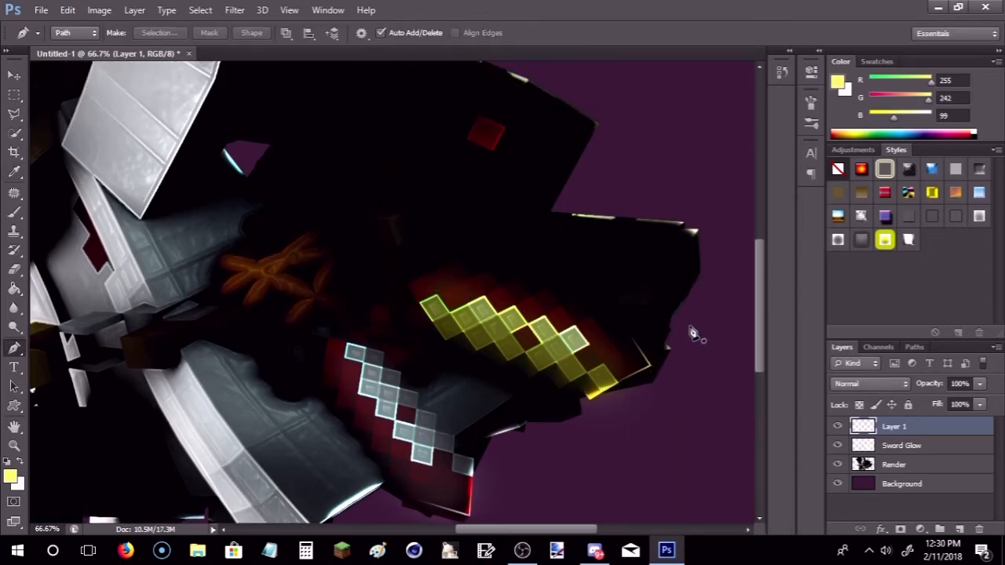
click(588, 348)
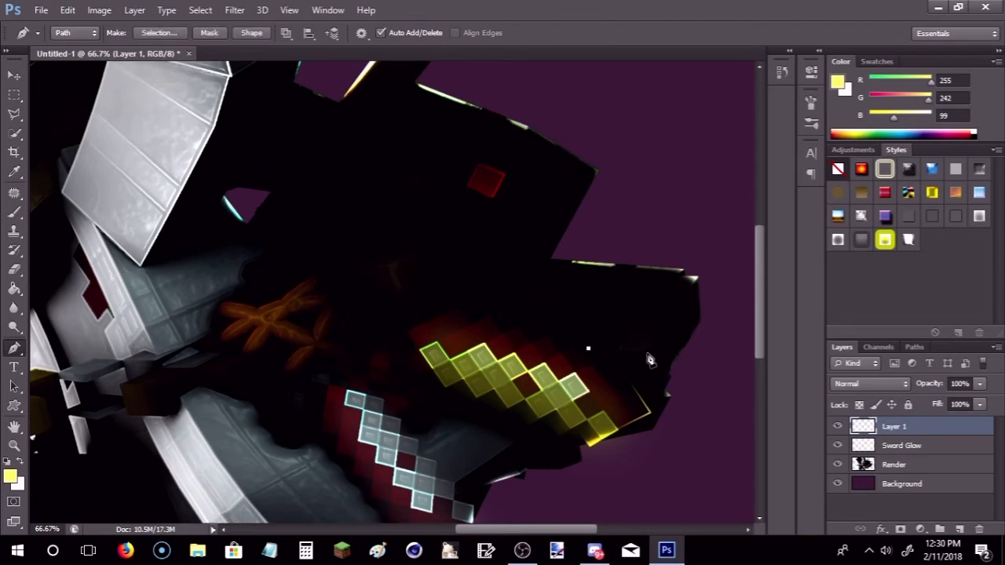
click(645, 351)
right_click(695, 289)
click(724, 303)
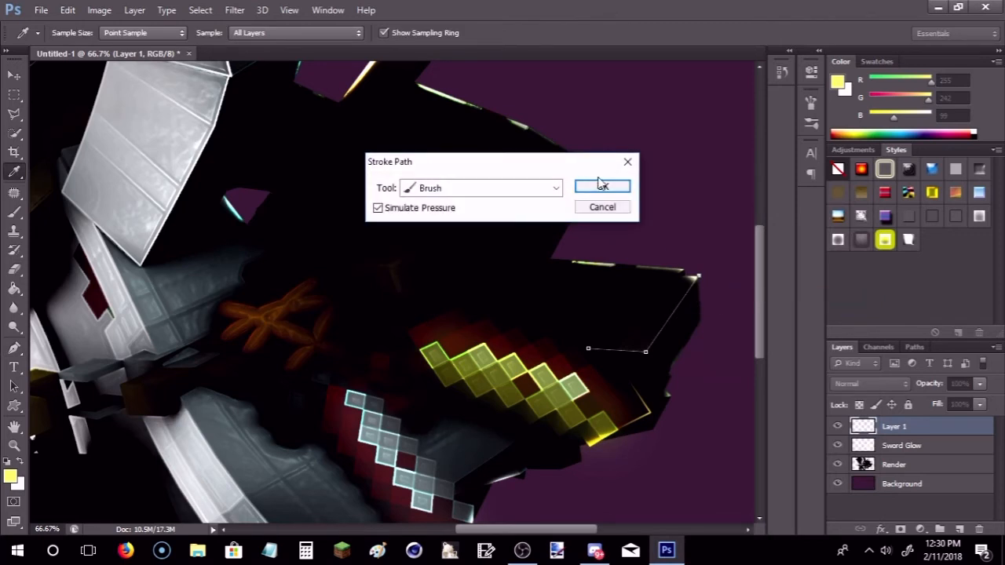
click(603, 185)
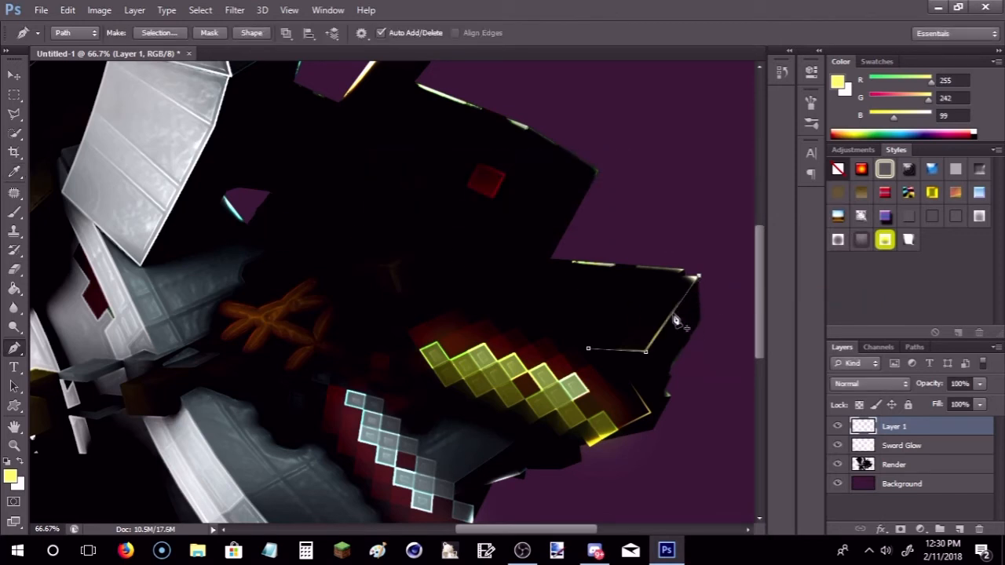
right_click(675, 320)
click(695, 226)
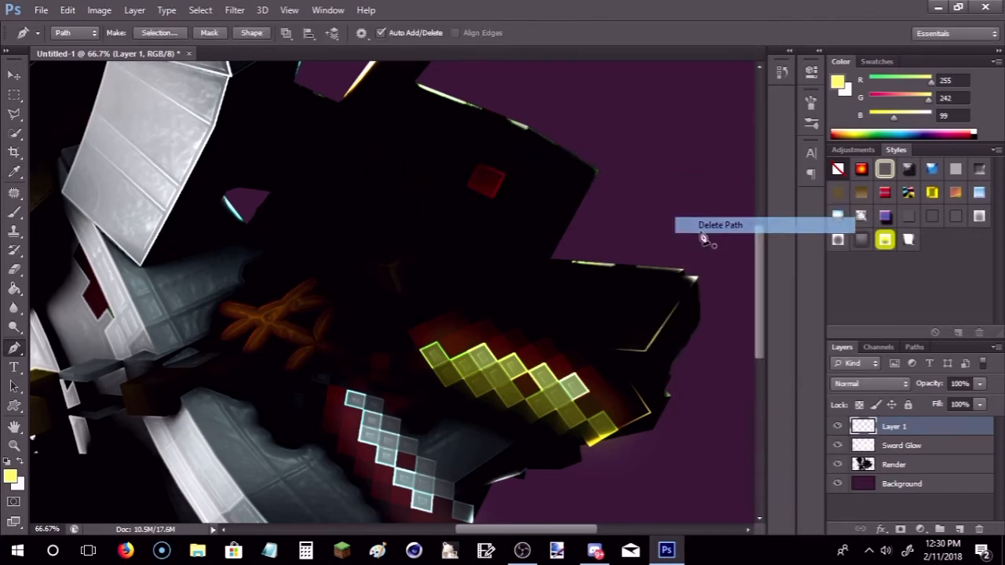
Stroke a straight yellow Brush highlight along the outer slanted edge of the black block's end and delete its path.
click(654, 394)
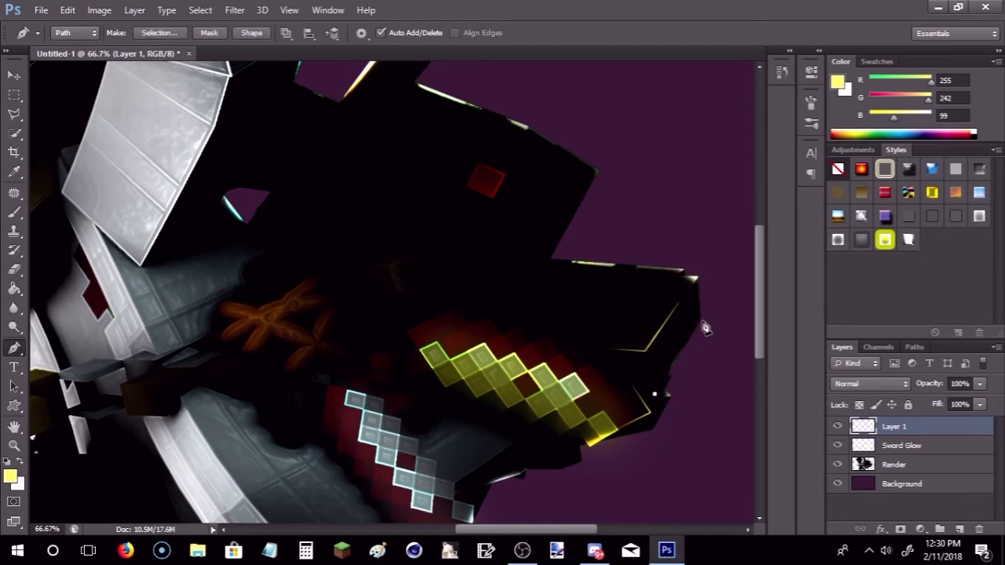
click(701, 322)
right_click(700, 322)
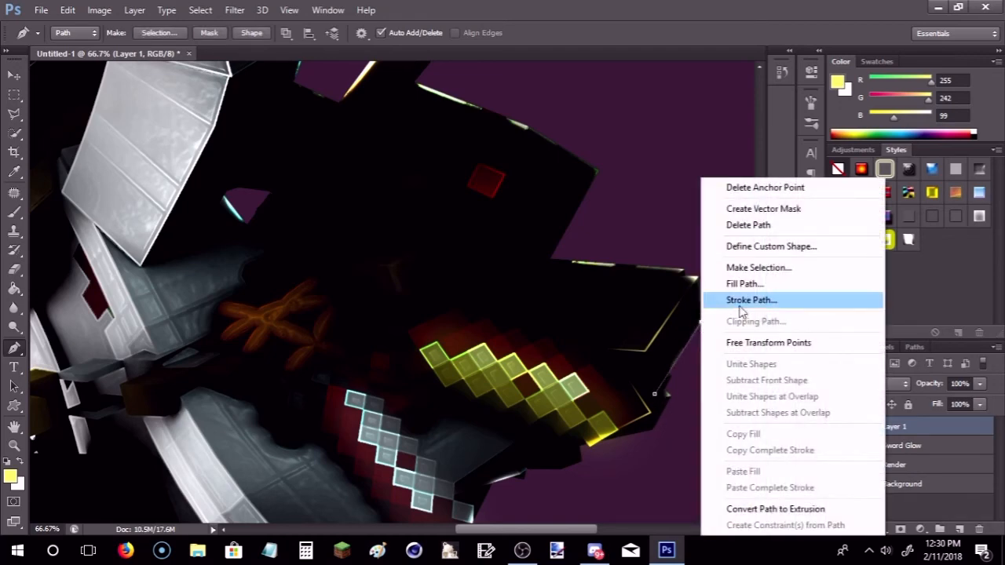
click(738, 298)
click(604, 192)
right_click(689, 346)
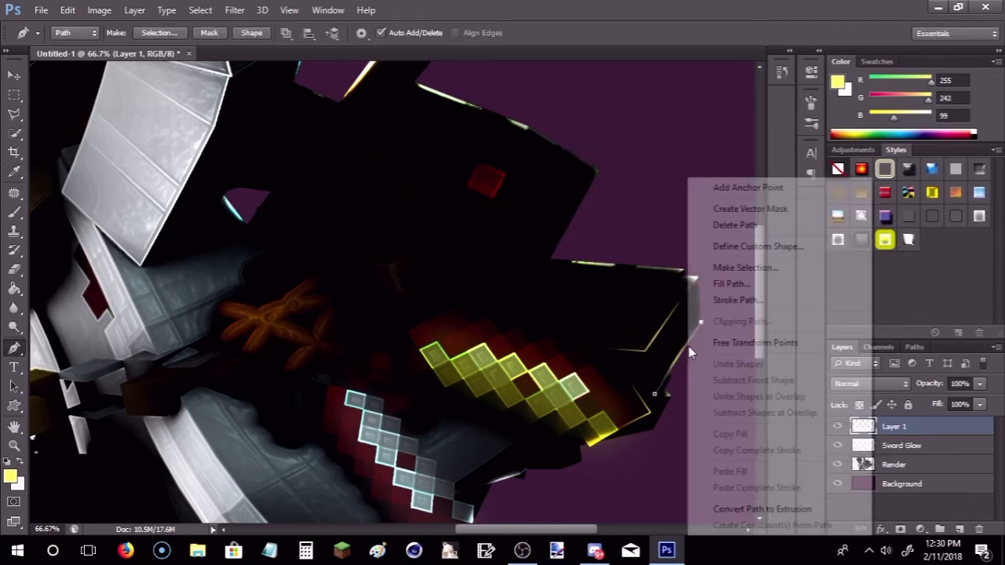
click(715, 230)
scroll(619, 308, up, 3)
click(635, 329)
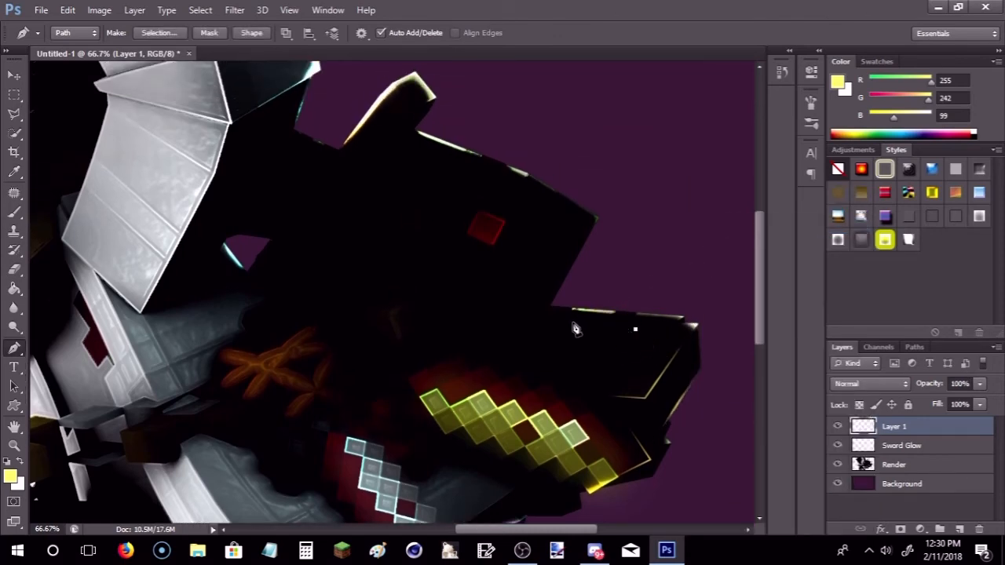
right_click(582, 336)
click(622, 227)
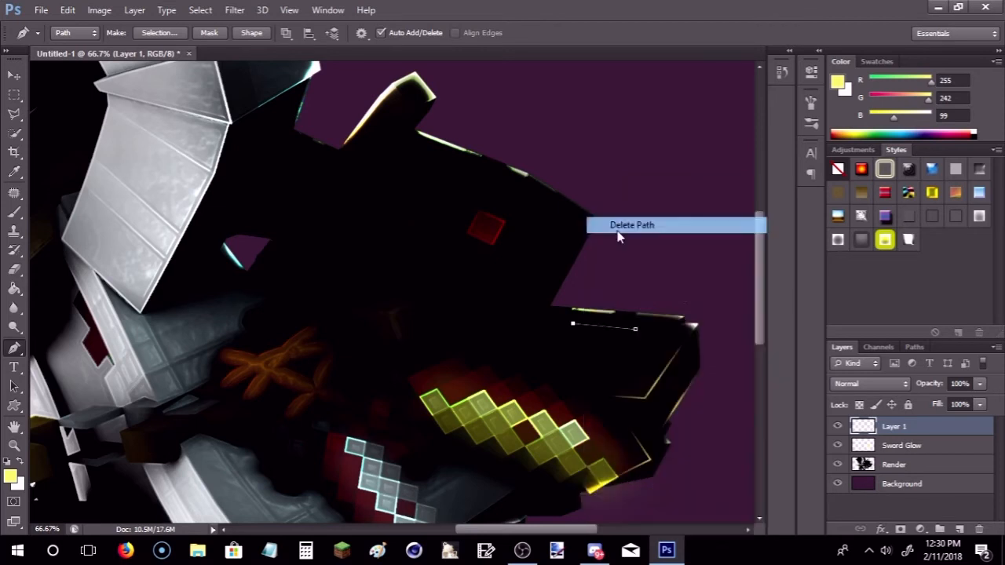
Stroke a short yellow Brush line just inside the upper edge of the black block above the yellow squares, deleting its path.
click(640, 329)
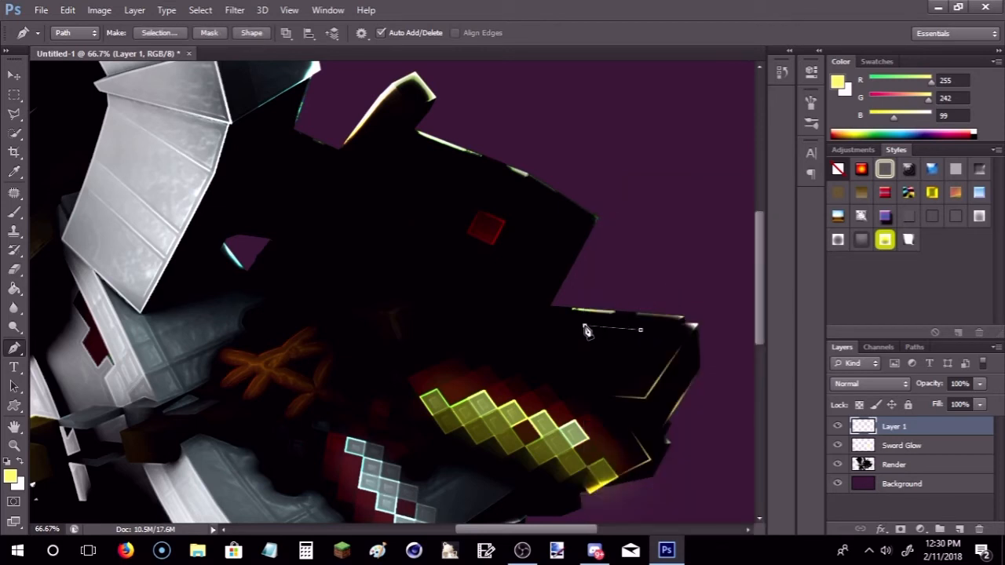
right_click(588, 330)
click(640, 300)
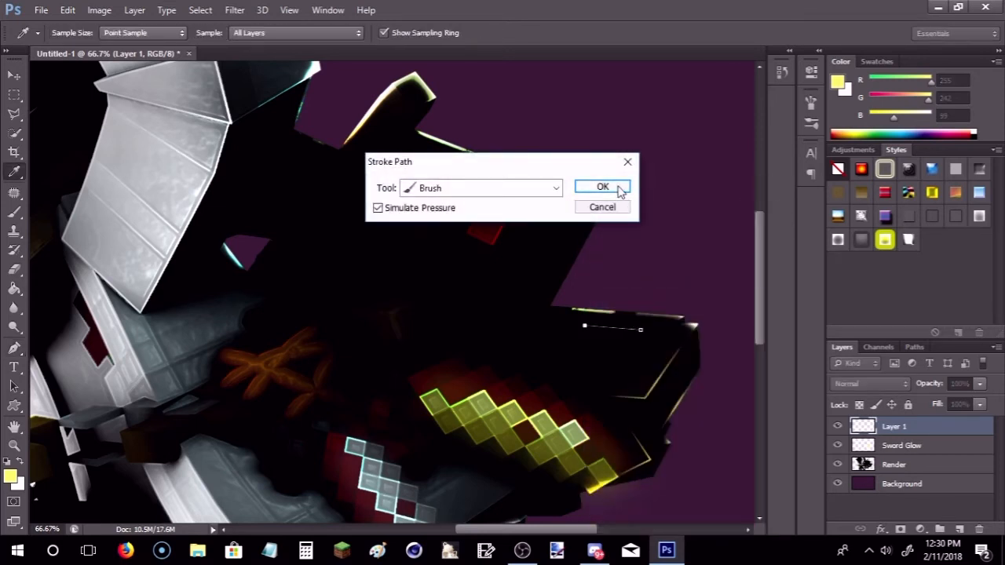
click(603, 187)
key(p)
right_click(620, 329)
click(618, 225)
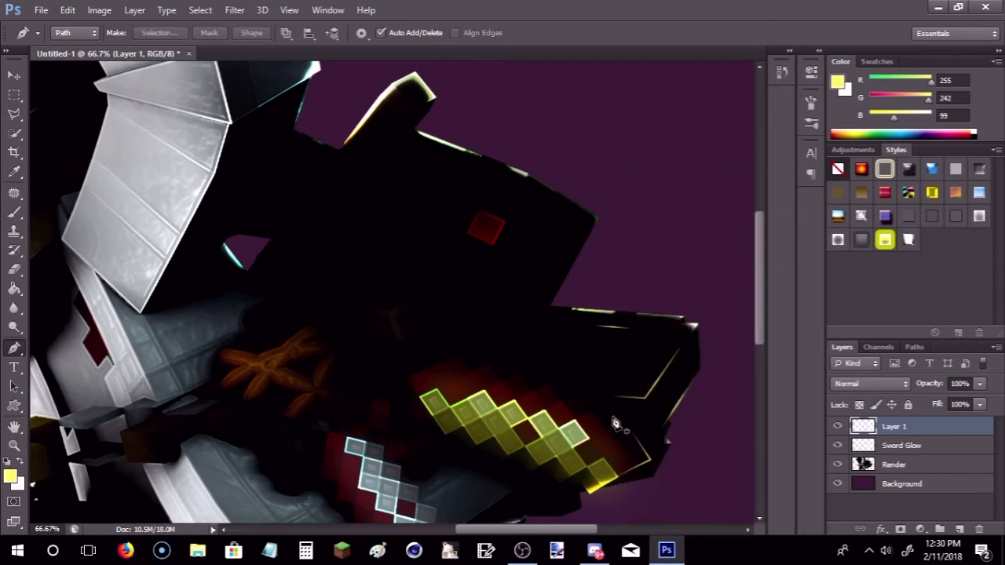
Stroke a diagonal yellow Brush highlight down the dark protruding piece beside the grey armour and delete its path.
scroll(601, 417, down, 2)
scroll(587, 421, up, 6)
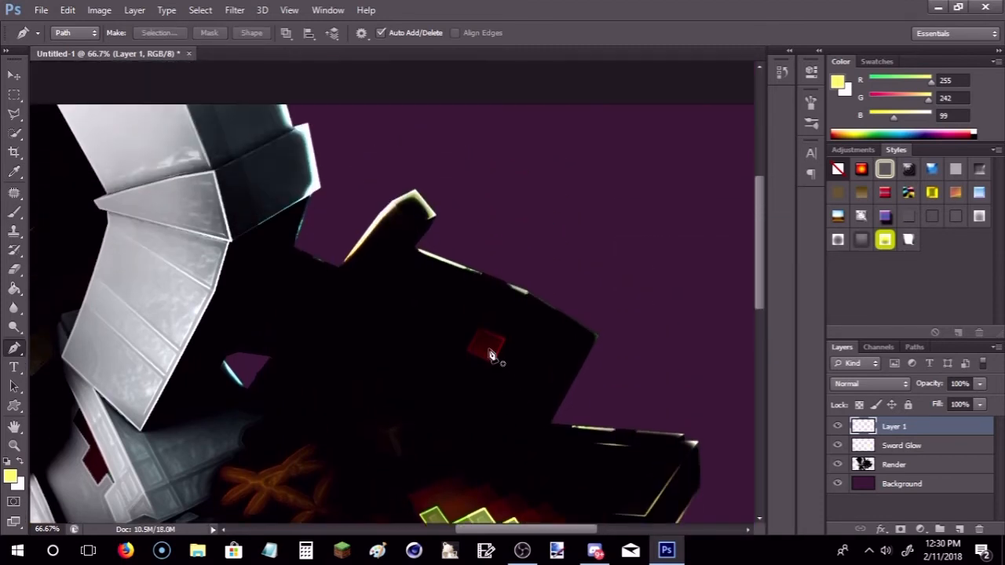
click(411, 227)
click(357, 301)
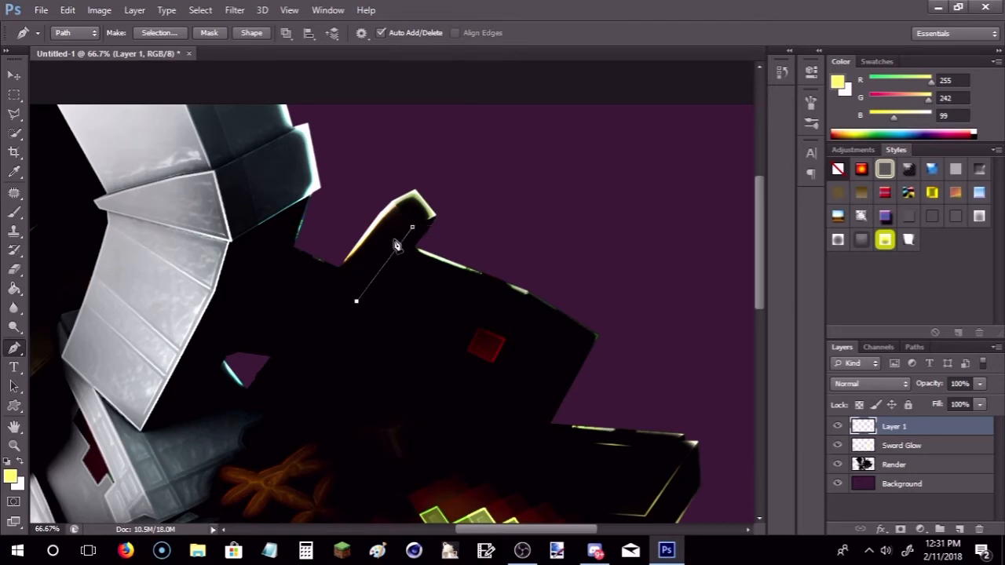
right_click(400, 248)
click(458, 301)
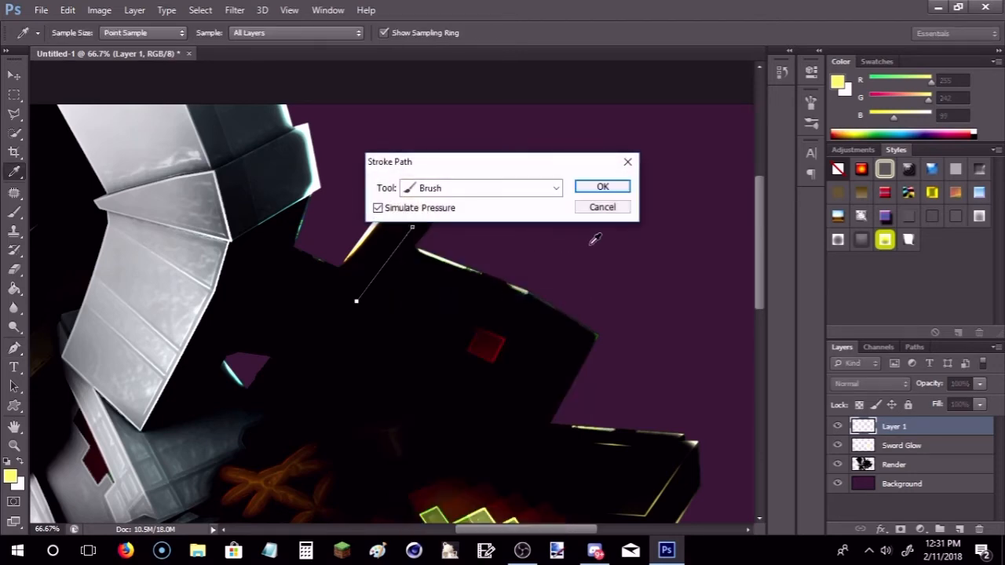
click(602, 189)
right_click(397, 250)
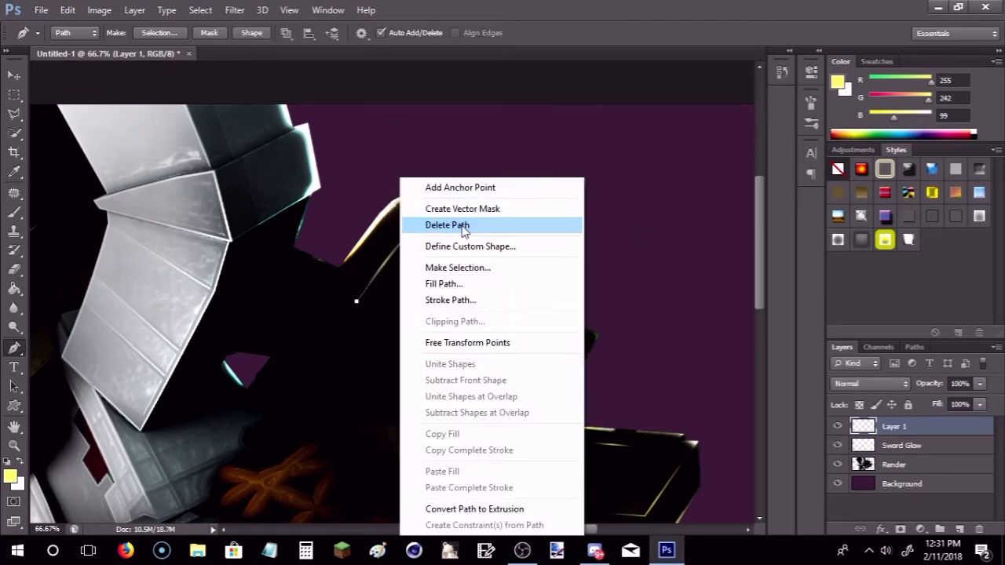
click(458, 226)
Stroke a yellow Brush highlight around the corner of the small dark brown patch near the orange cross and delete its path.
scroll(403, 280, down, 1)
scroll(402, 280, down, 3)
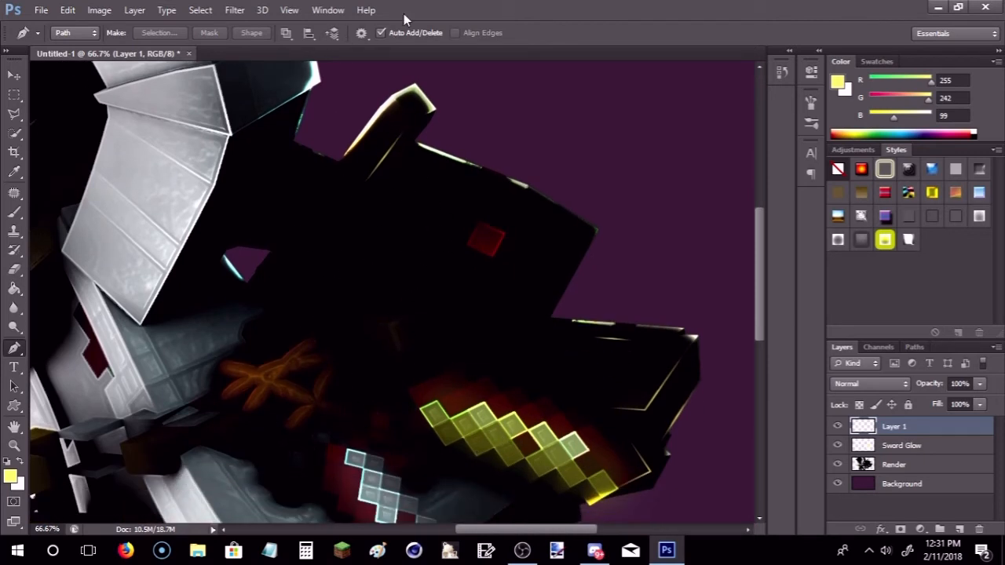
click(361, 352)
click(410, 357)
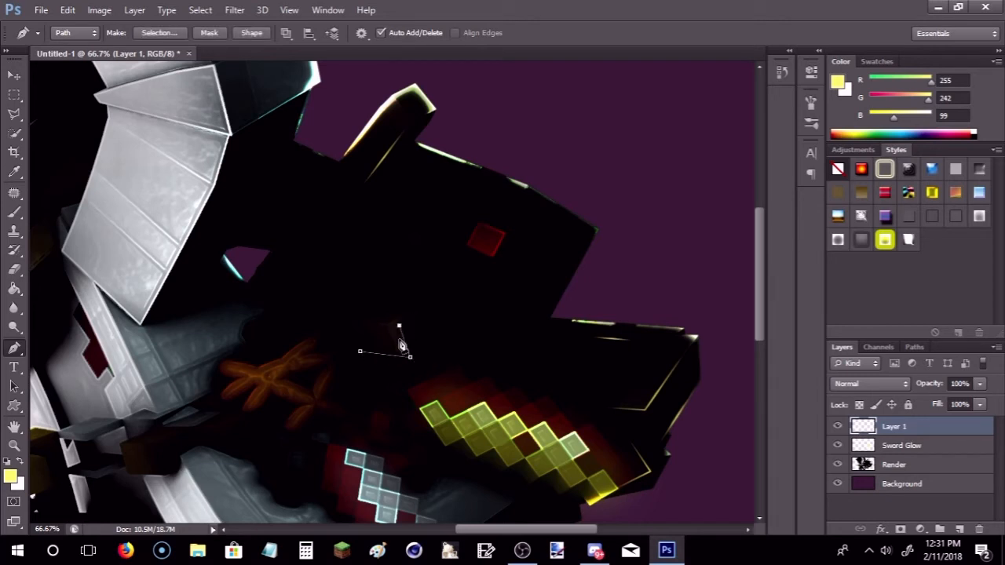
right_click(402, 346)
click(471, 102)
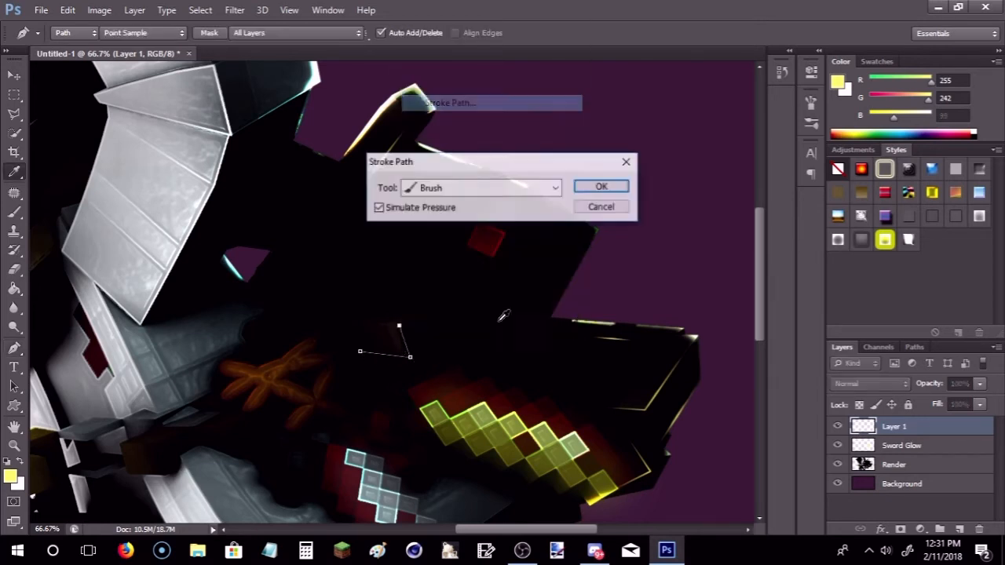
click(602, 189)
right_click(401, 332)
click(441, 227)
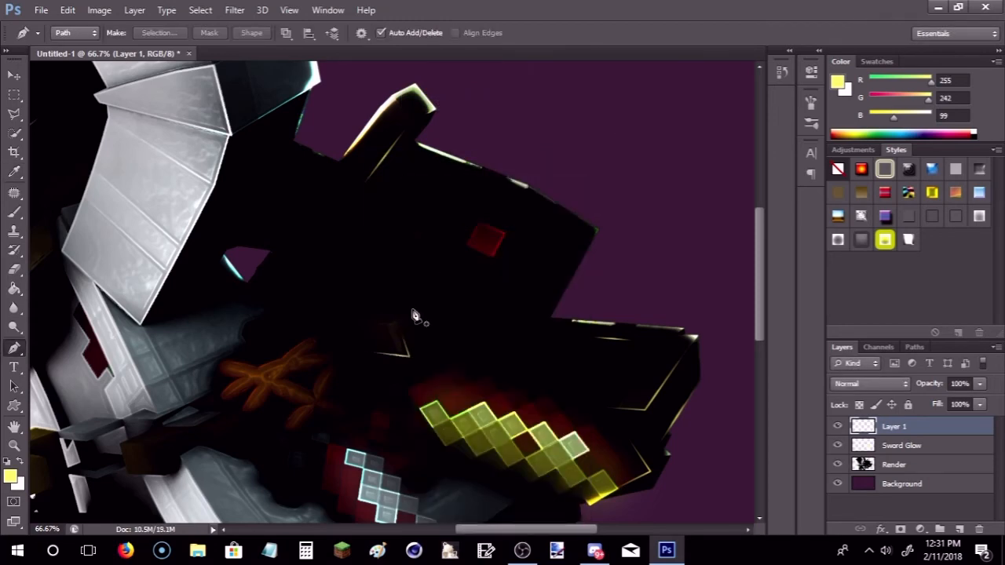
Set the foreground colour to white (RGB 255, 255, 255).
scroll(414, 316, down, 4)
drag(505, 528, 464, 525)
key(ctrl+minus)
key(ctrl+minus)
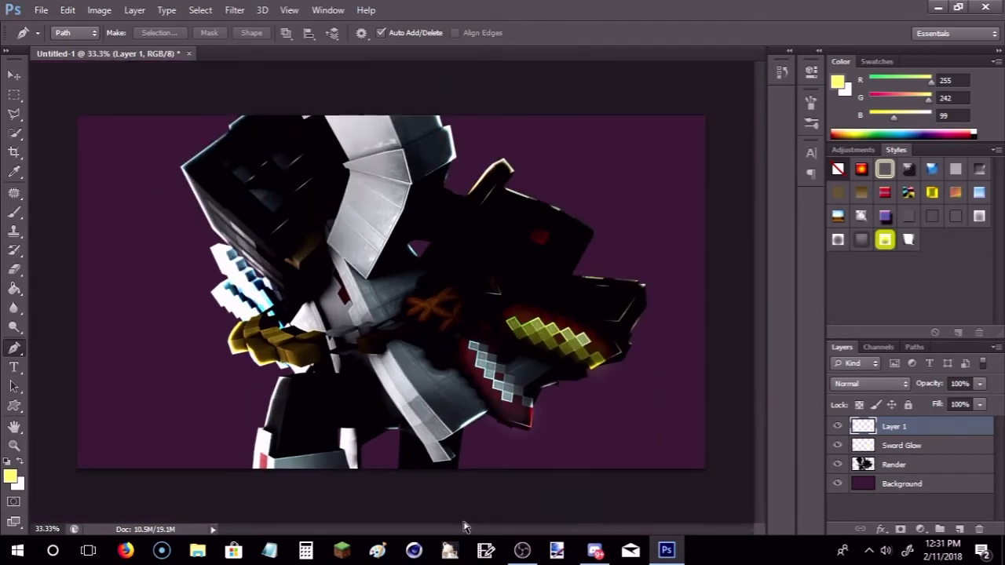
key(ctrl+plus)
key(ctrl+plus)
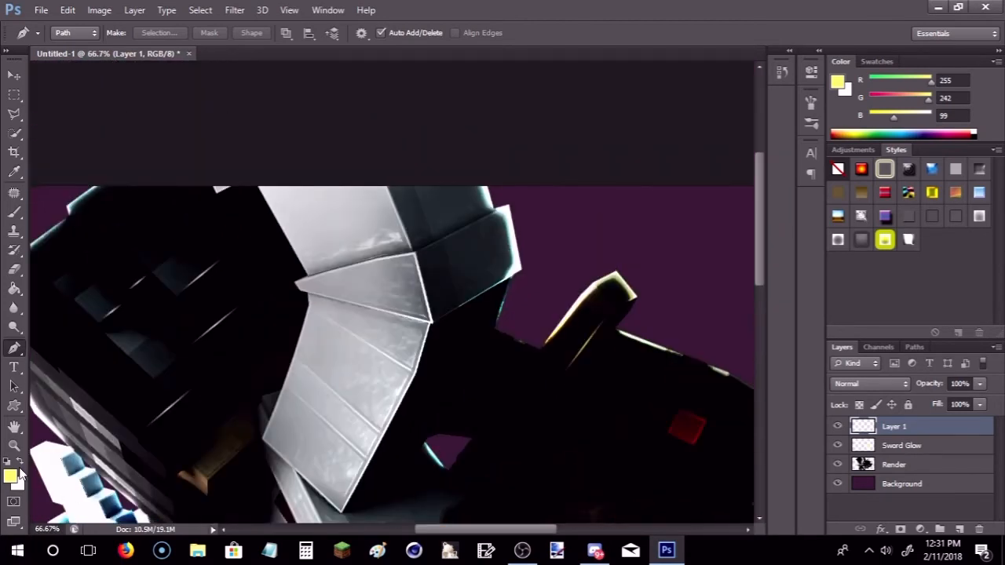
click(12, 476)
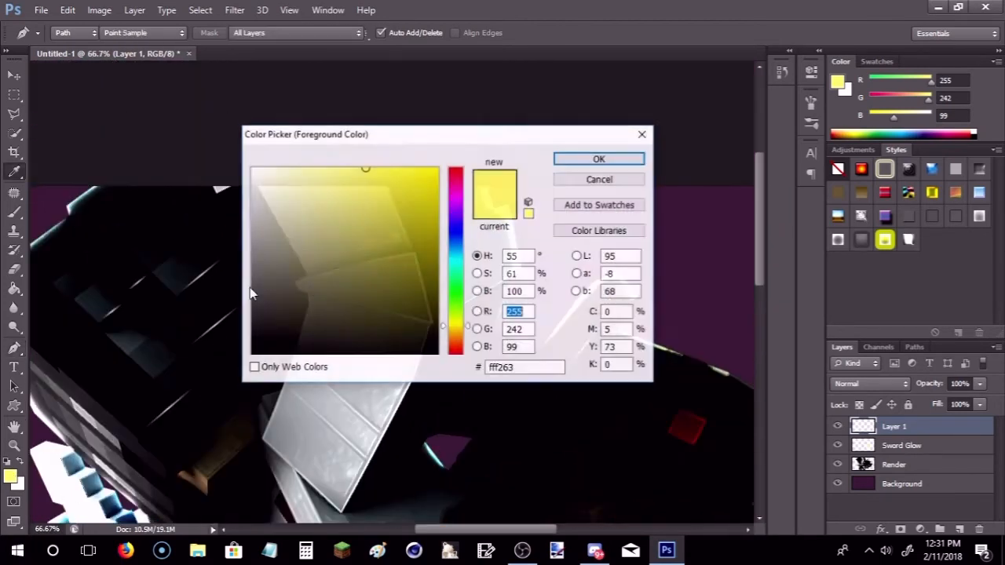
click(170, 342)
click(251, 168)
key(Return)
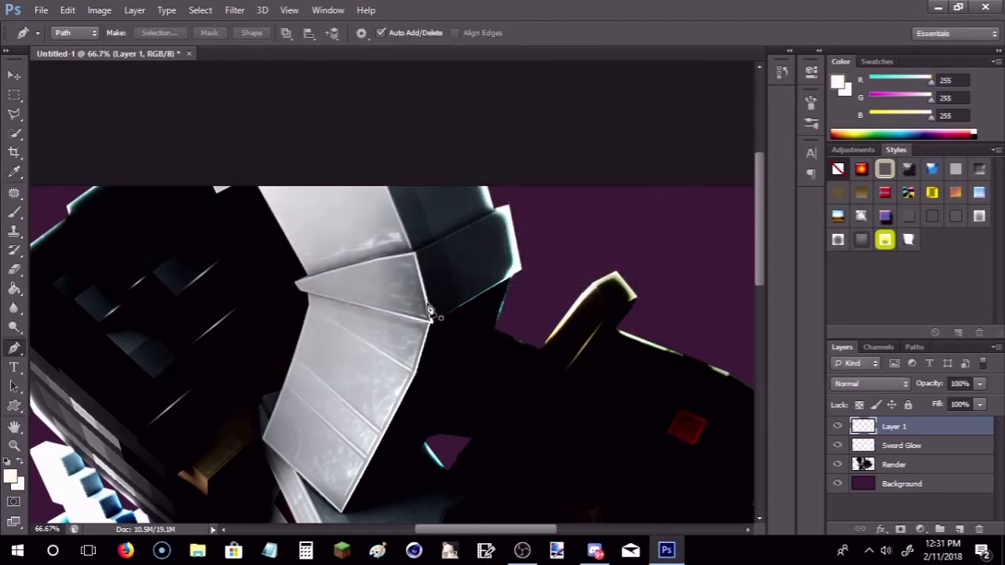
Stroke a white Brush highlight along the lower edge of the dark shoulder armour and delete its path.
right_click(526, 277)
click(566, 299)
click(602, 186)
right_click(509, 277)
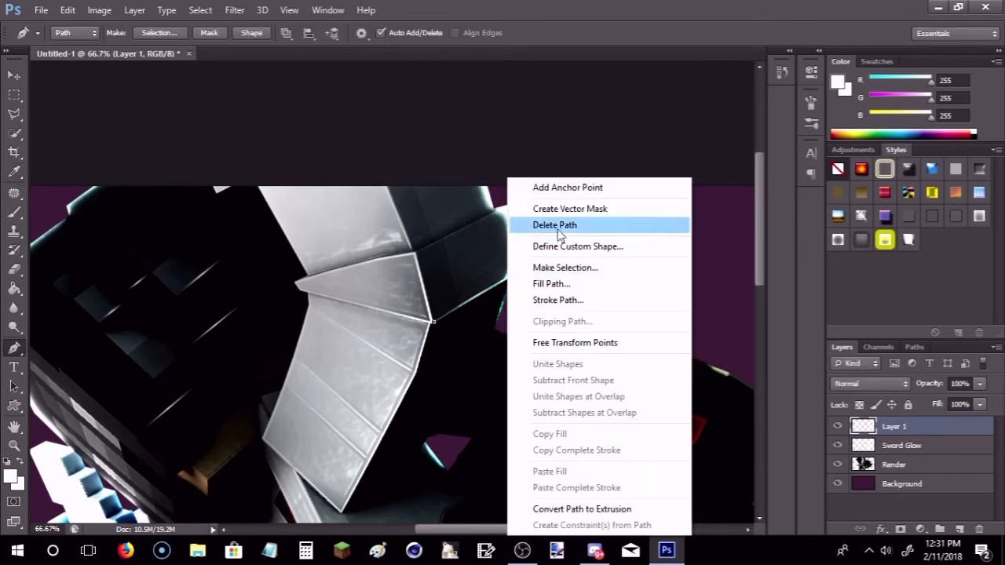
click(558, 226)
Stroke a white Brush highlight along the upper seam of the dark shoulder armour and delete its path.
click(415, 253)
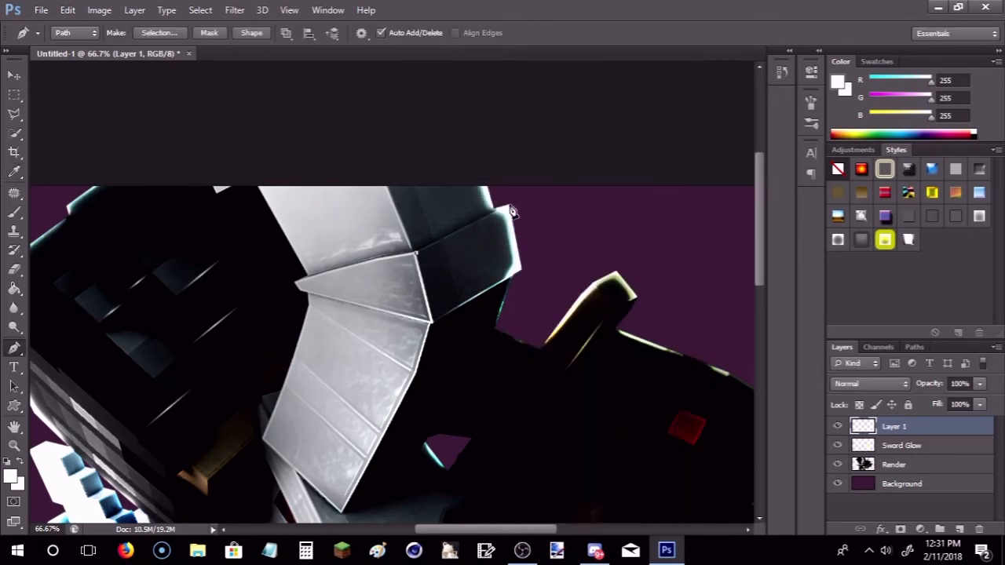
click(511, 211)
right_click(511, 211)
click(562, 299)
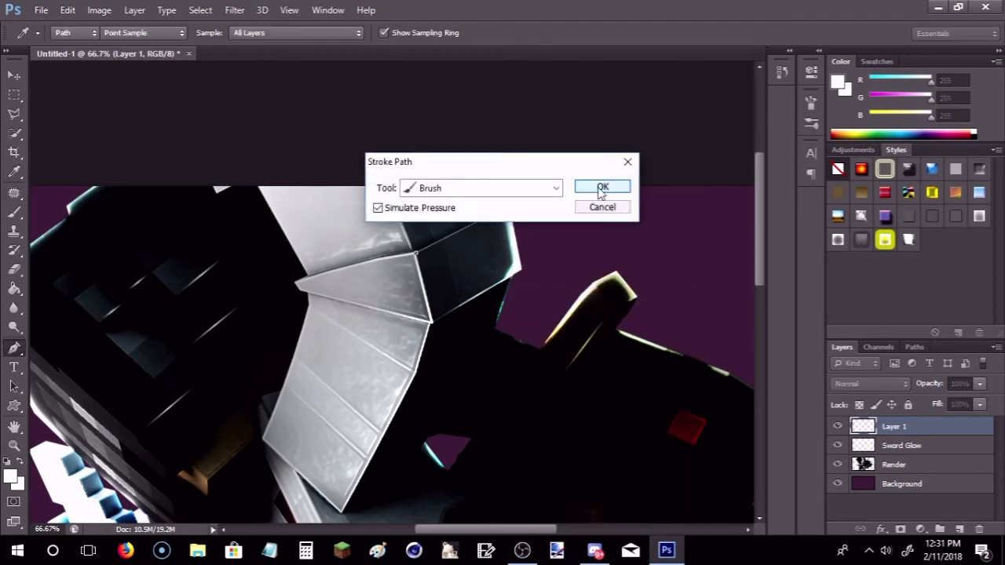
click(603, 186)
right_click(477, 225)
click(482, 225)
Stroke a white Brush highlight along the seam below the wedge-shaped plate of the light grey armour and delete its path.
scroll(345, 306, down, 3)
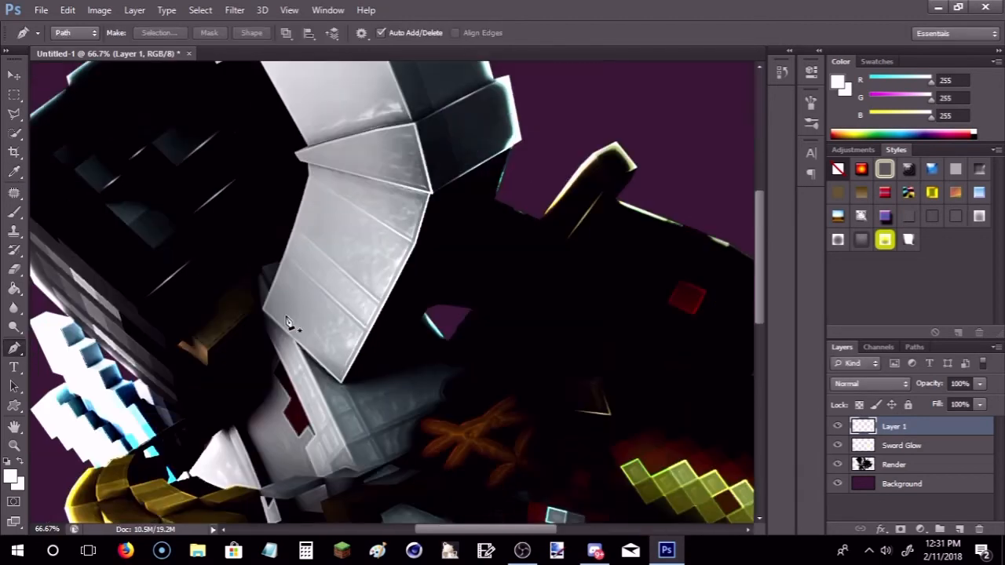
scroll(288, 324, down, 2)
drag(454, 531, 430, 531)
scroll(516, 348, up, 4)
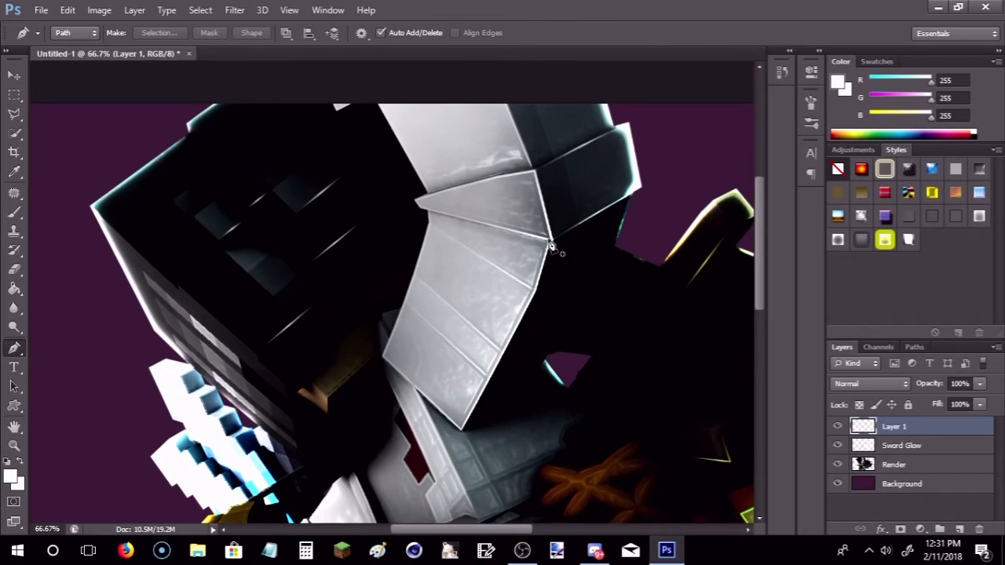
click(549, 244)
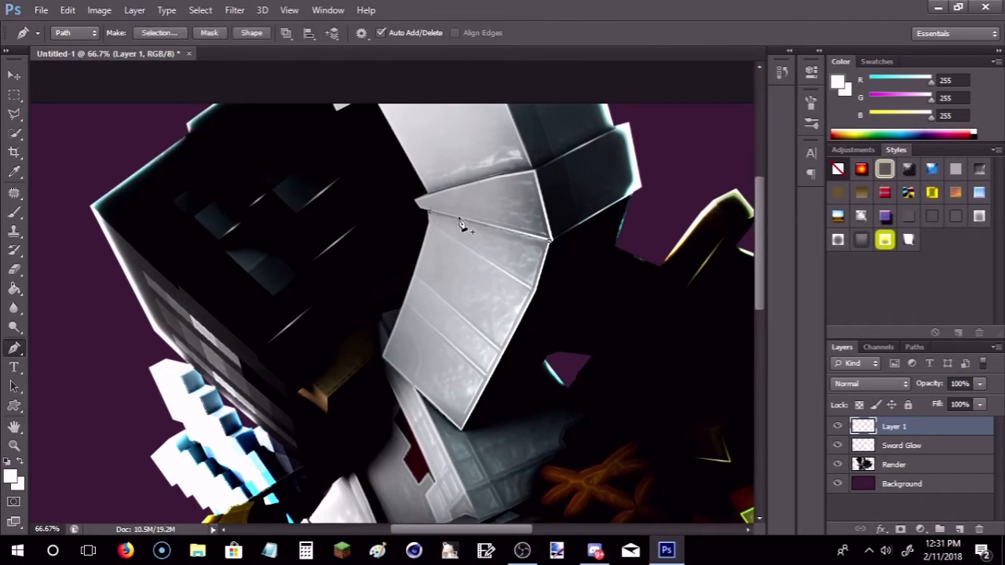
right_click(462, 224)
click(510, 295)
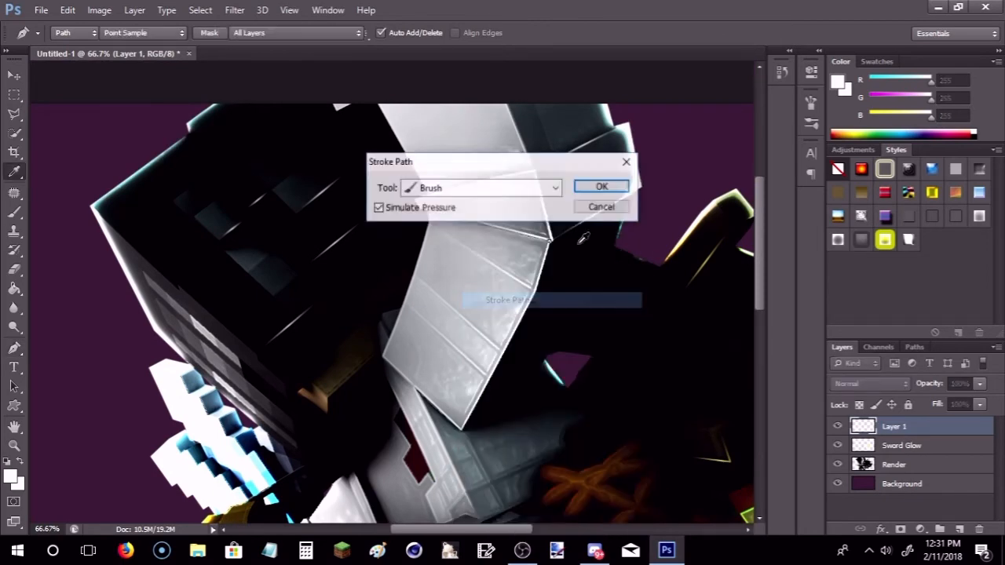
click(591, 190)
right_click(493, 235)
click(518, 225)
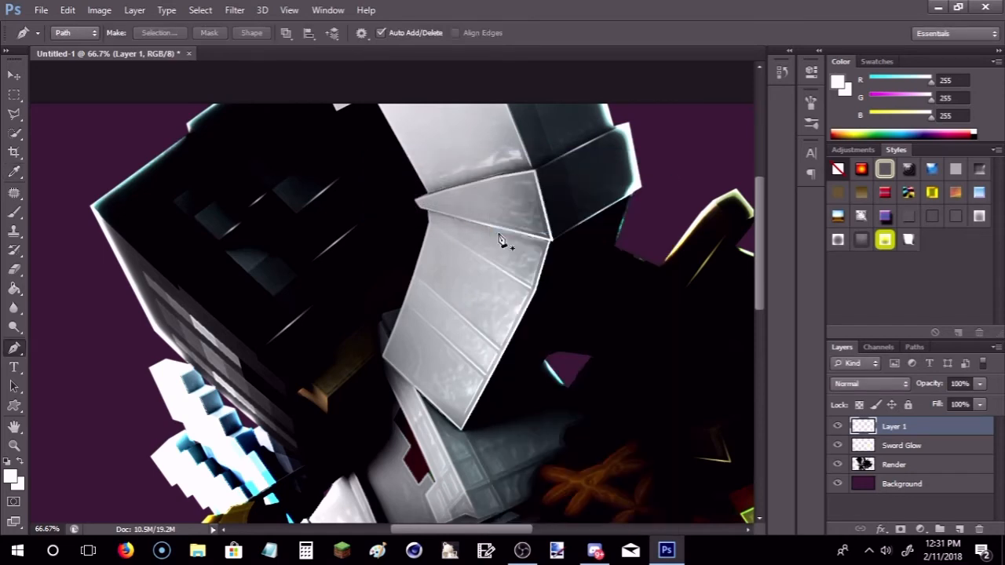
Stroke a white Brush highlight along the stepped edge of the dark red patch on the grey torso and delete its path.
scroll(464, 330, down, 5)
scroll(456, 365, up, 1)
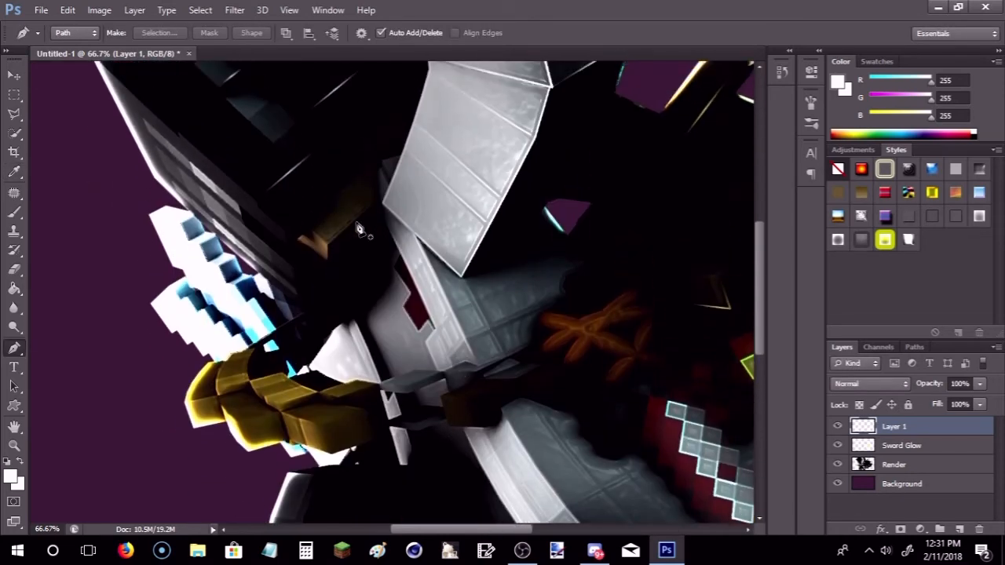
click(393, 269)
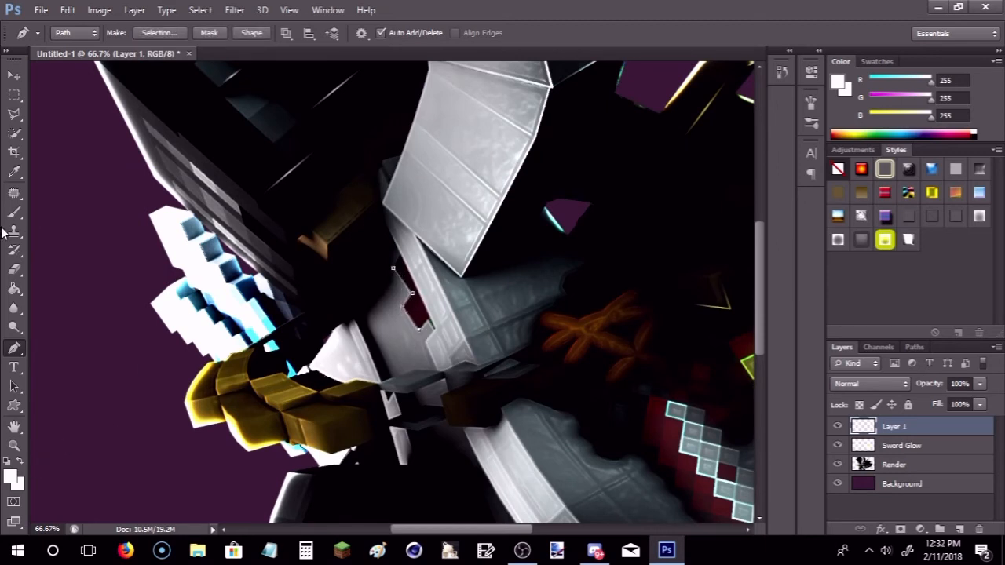
right_click(410, 322)
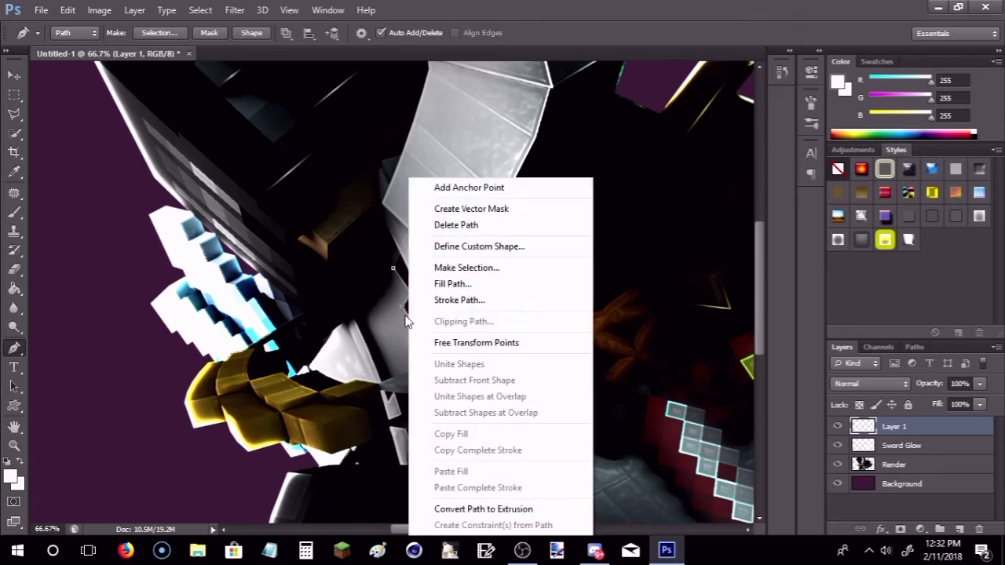
click(455, 300)
click(590, 193)
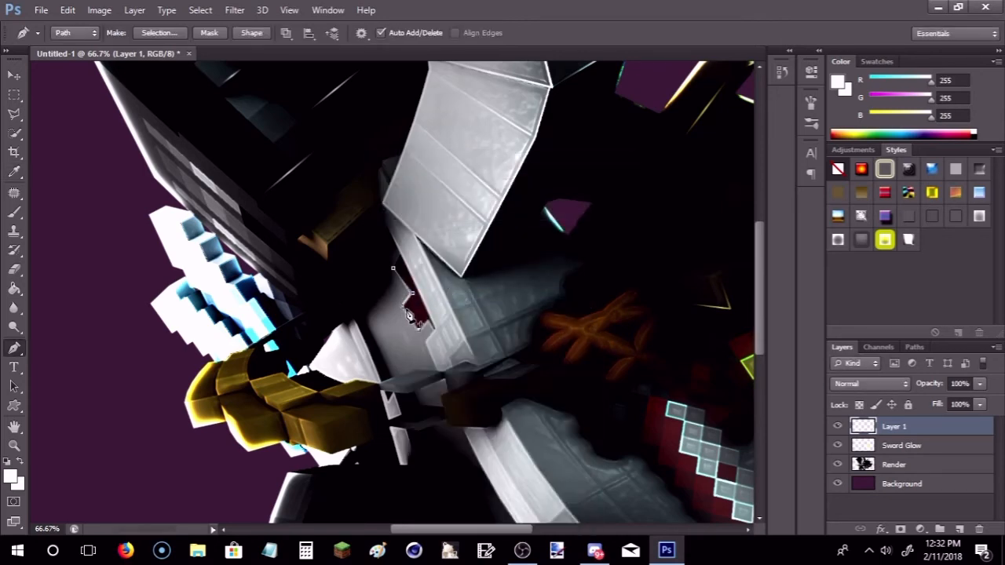
right_click(410, 306)
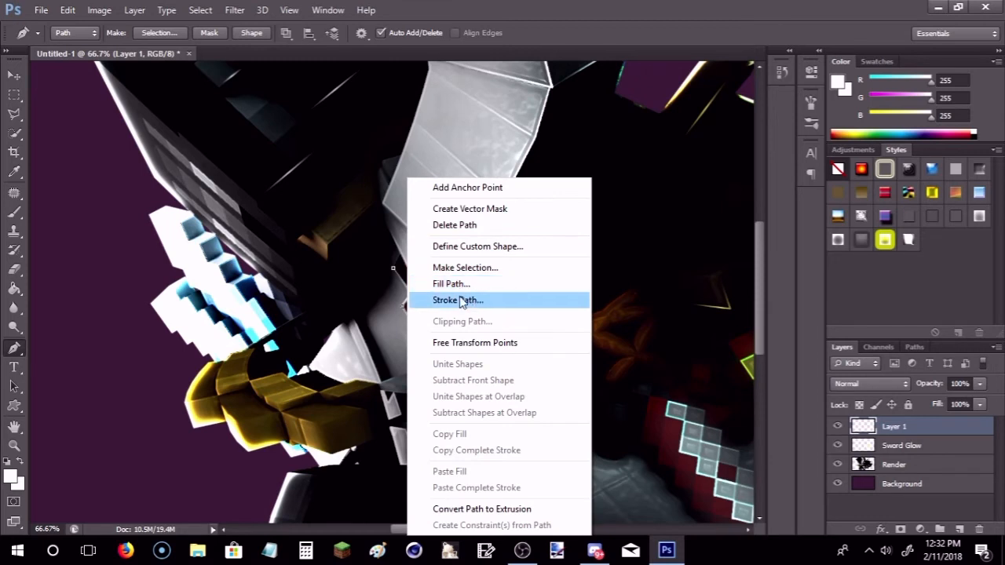
click(460, 225)
Stroke a white Brush highlight along the upper edge of the grey-teal leg piece at the canvas's lower edge and delete its path.
scroll(421, 336, down, 5)
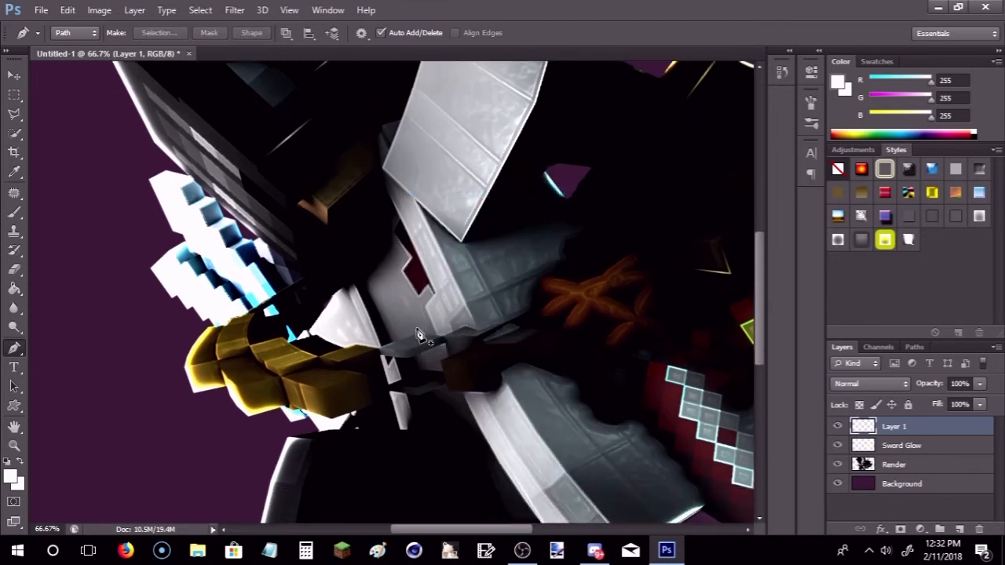
scroll(421, 336, down, 3)
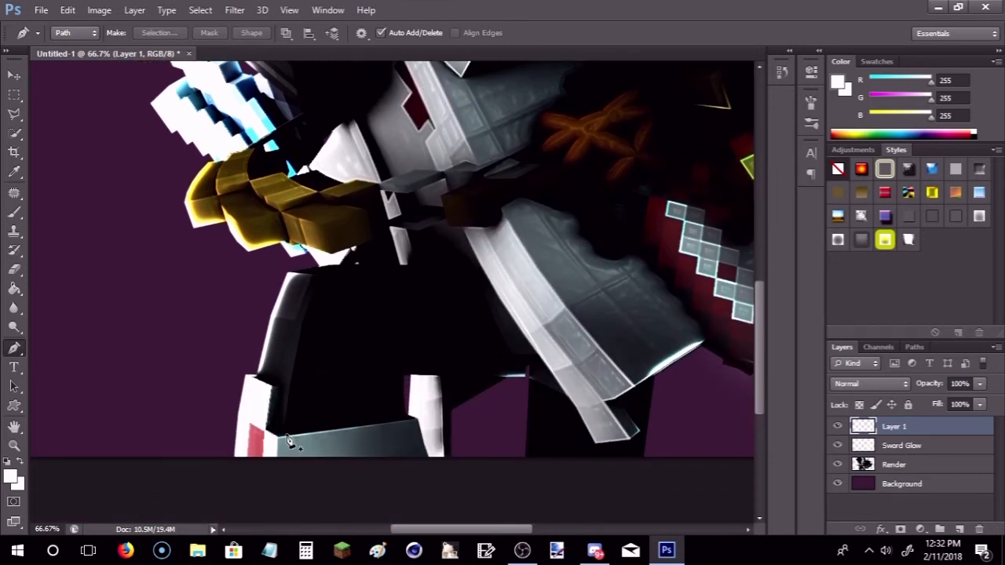
click(284, 436)
click(406, 422)
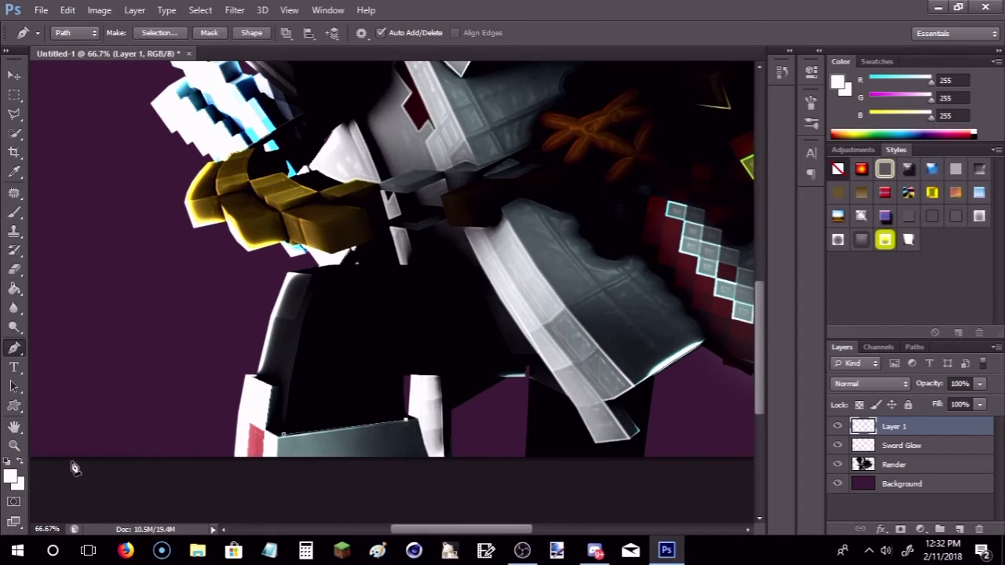
right_click(391, 429)
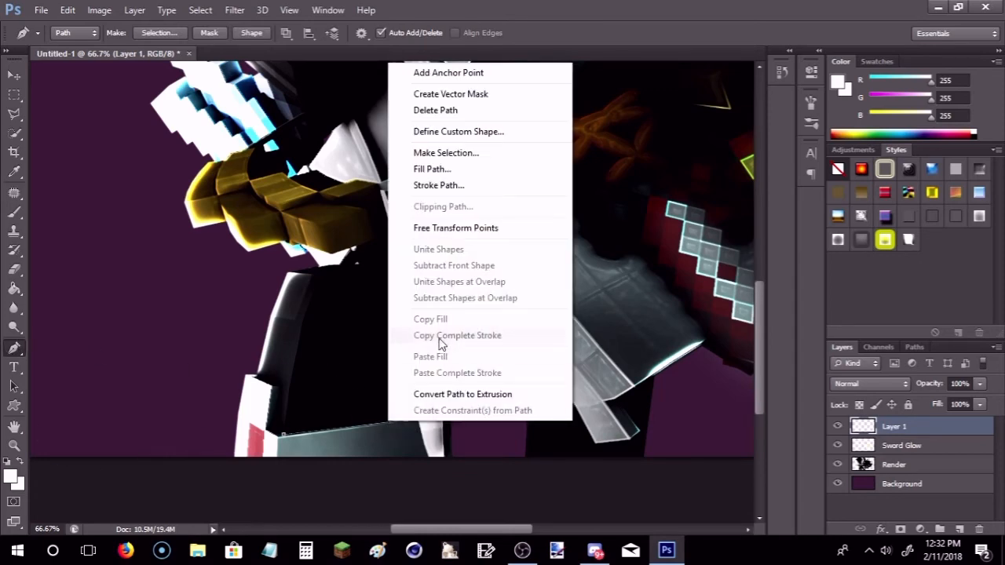
click(439, 186)
key(Return)
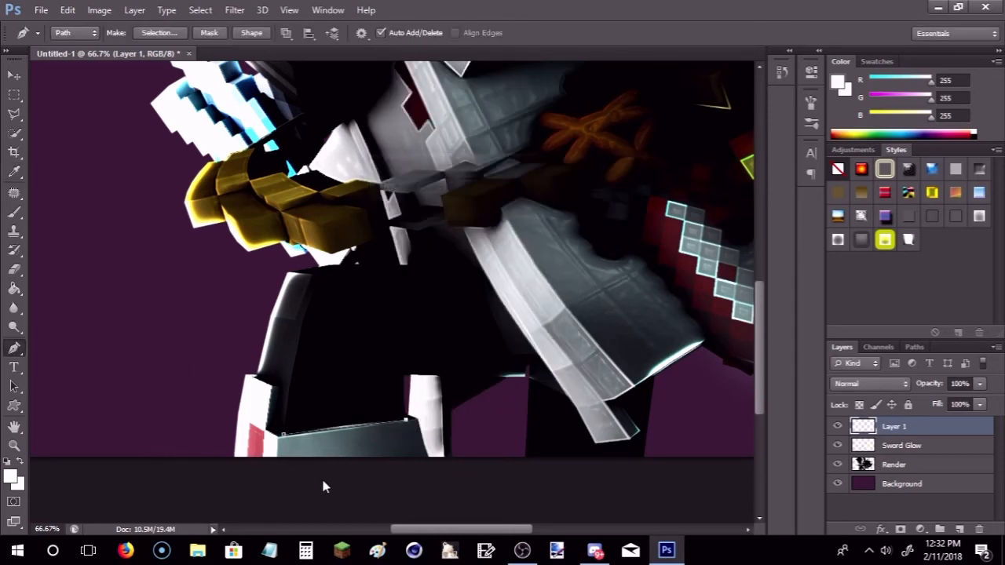
right_click(380, 429)
click(434, 109)
Set the foreground colour to light cyan (RGB 112, 247, 255).
scroll(378, 340, up, 2)
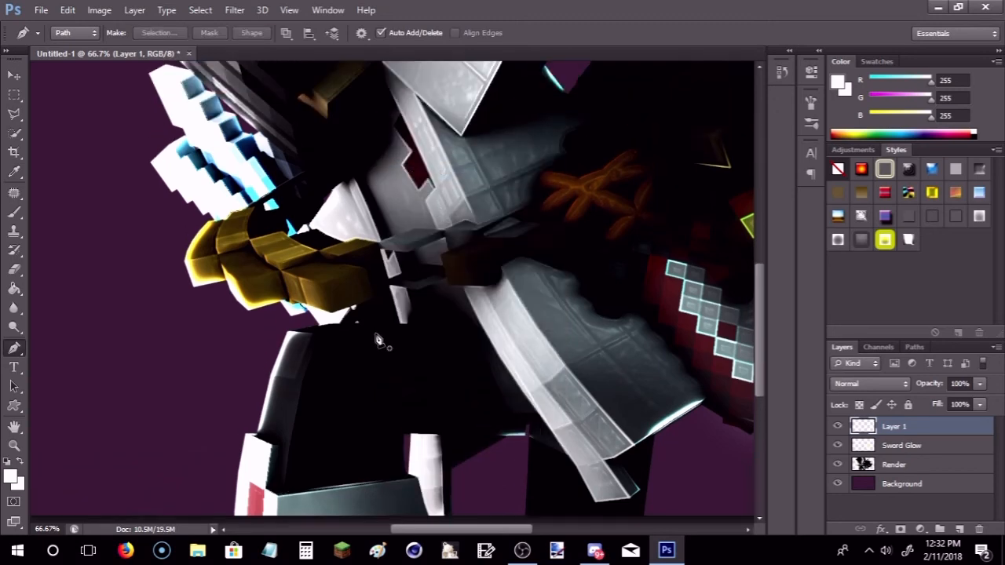
scroll(378, 340, up, 6)
click(11, 478)
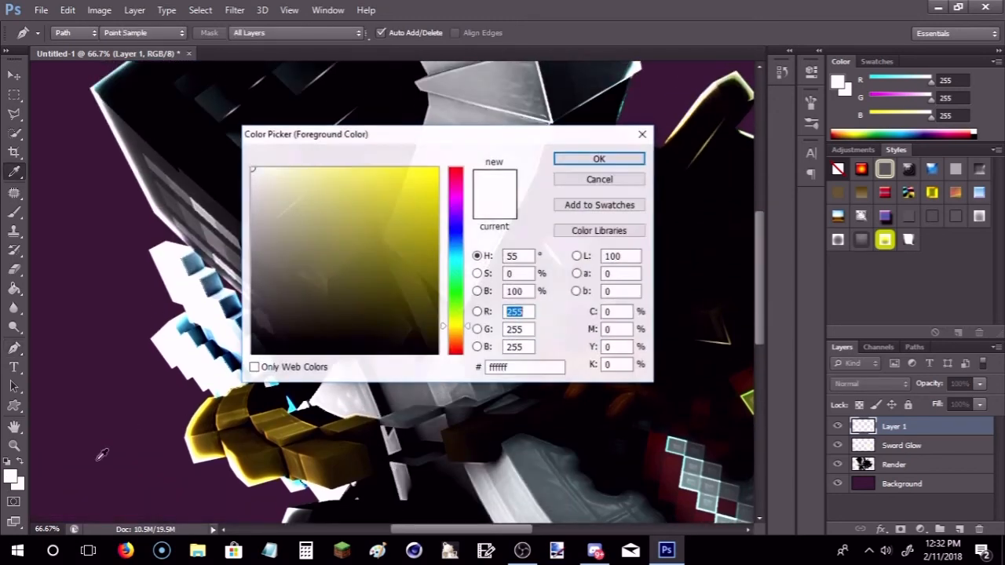
click(455, 267)
click(366, 179)
click(356, 168)
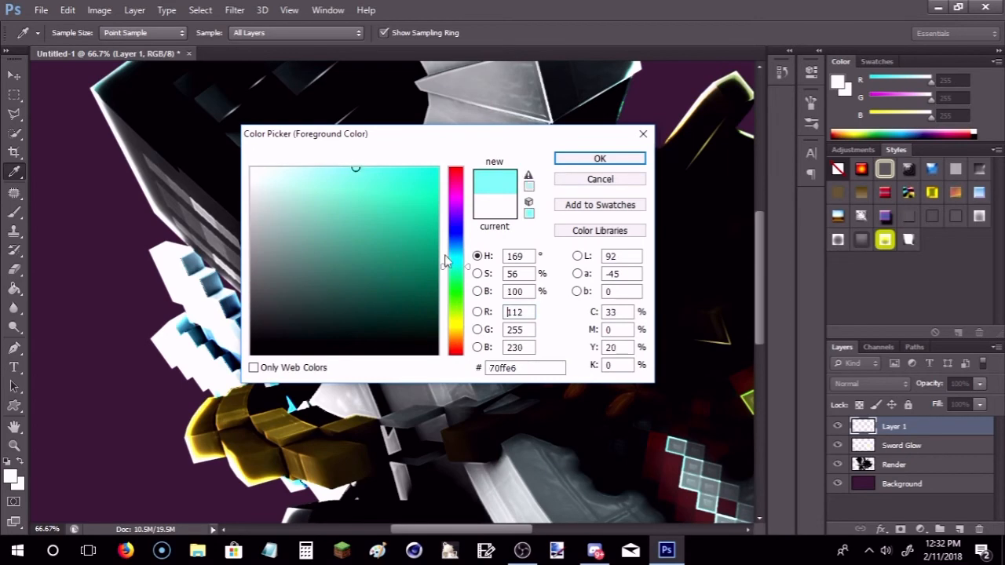
drag(463, 267, 463, 259)
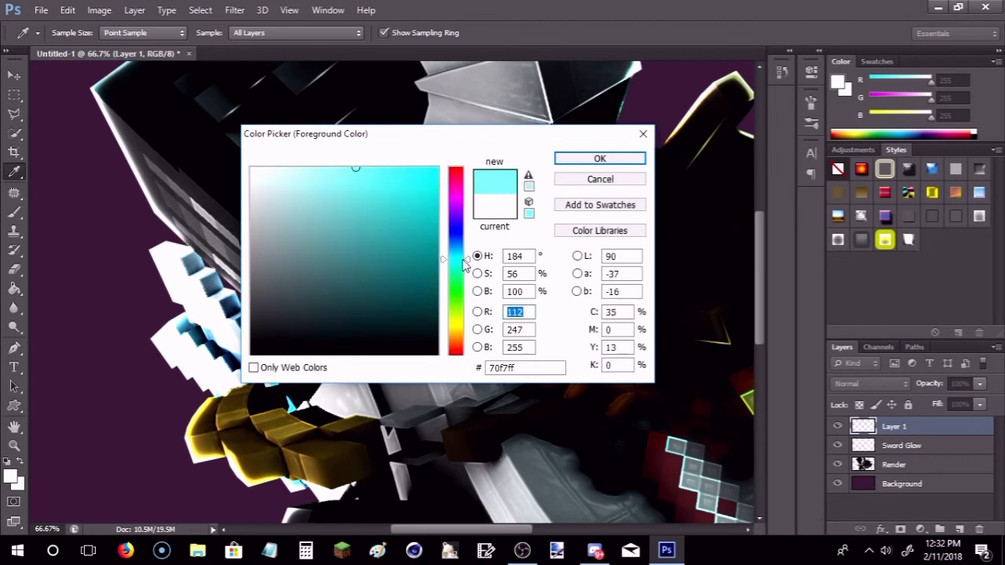
click(563, 161)
Stroke a cyan Brush highlight along the curved outer edge of the gold piece below the diamond sword and delete its path.
key(p)
scroll(185, 429, up, 4)
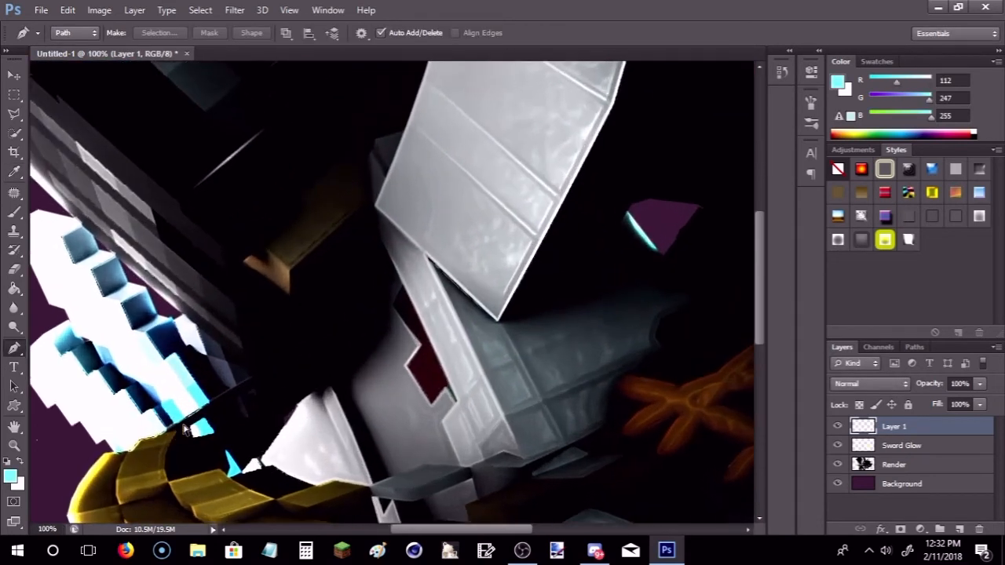
scroll(393, 536, left, 8)
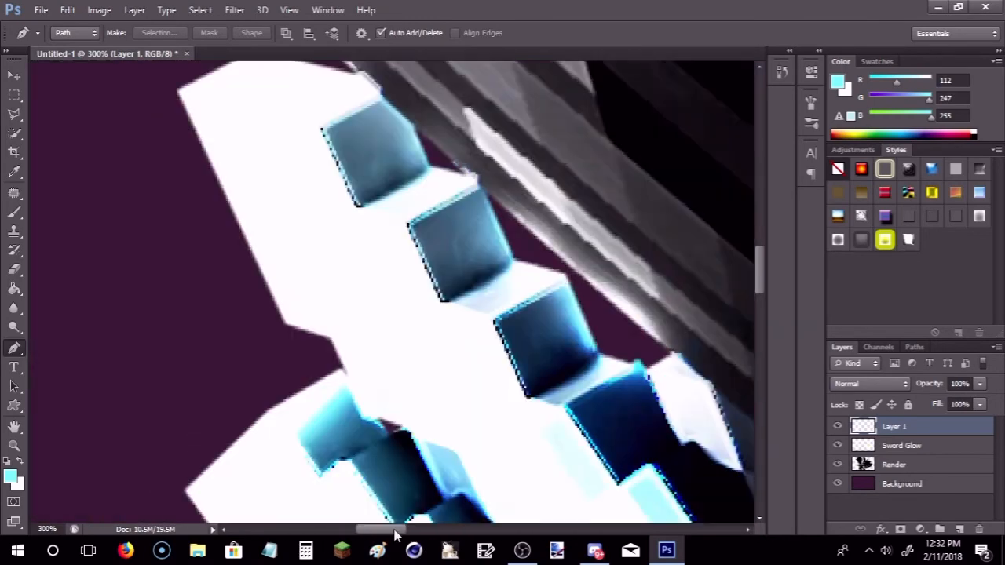
scroll(343, 366, down, 5)
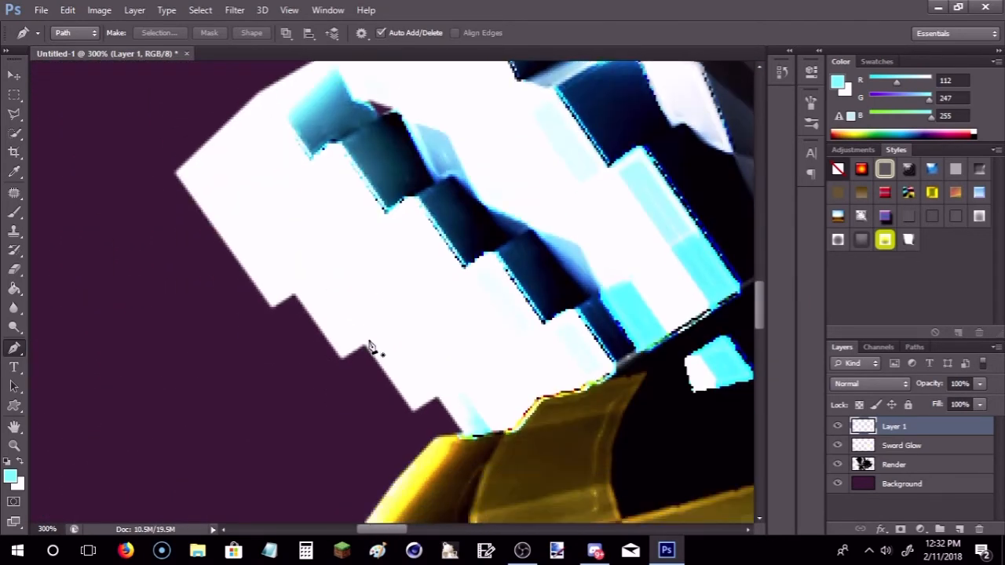
scroll(588, 362, up, 2)
scroll(593, 358, down, 3)
scroll(601, 355, down, 3)
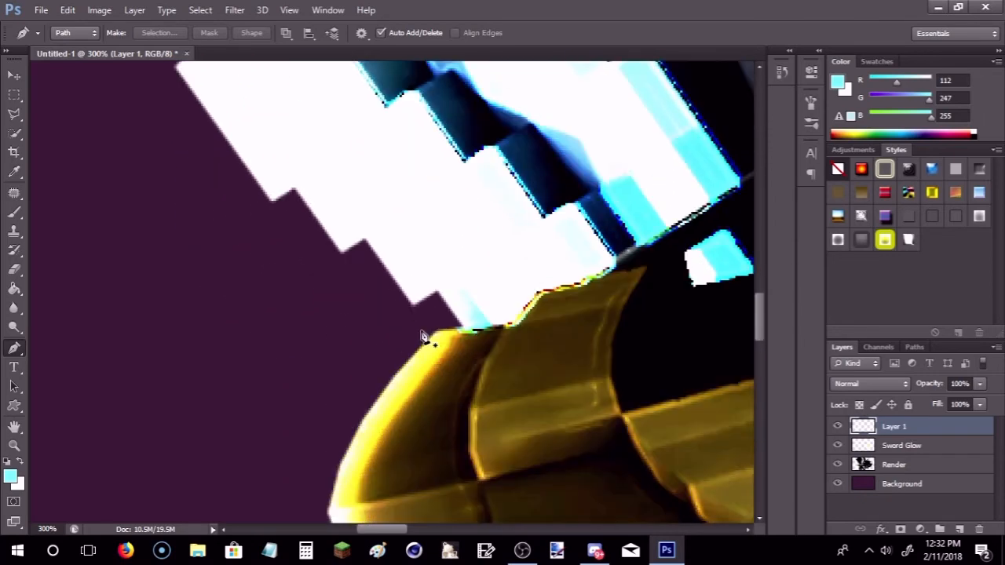
click(439, 298)
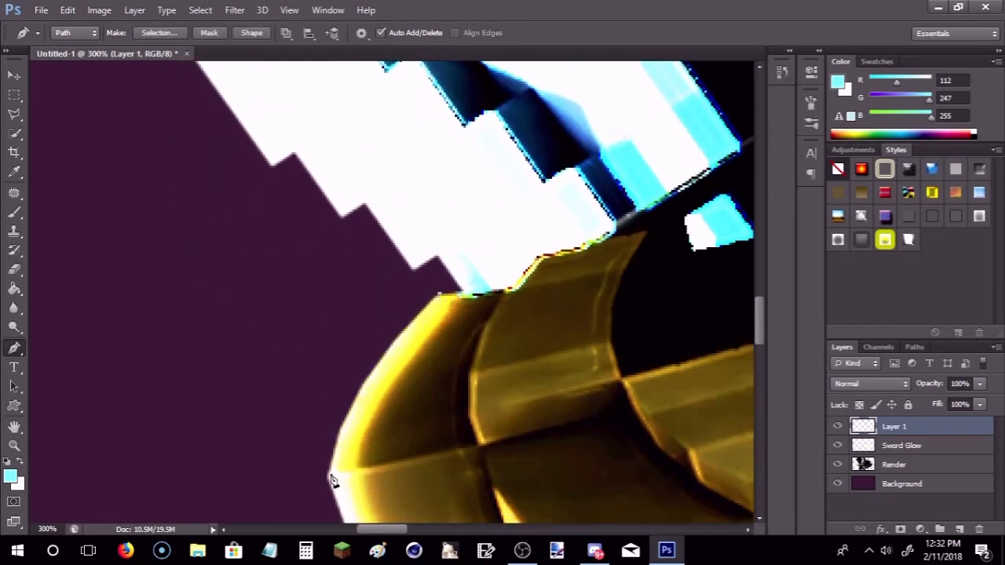
drag(327, 474, 290, 484)
right_click(375, 256)
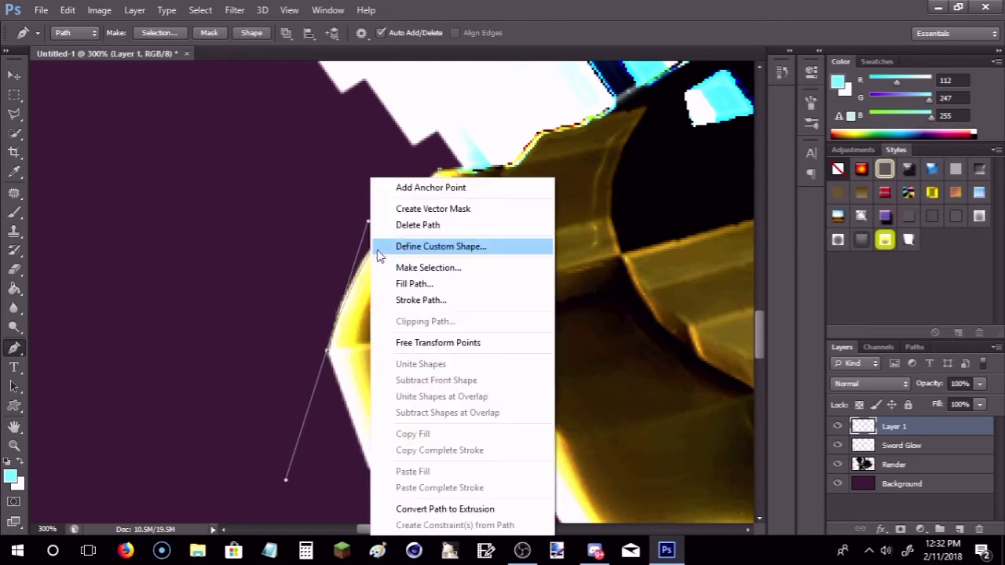
click(427, 299)
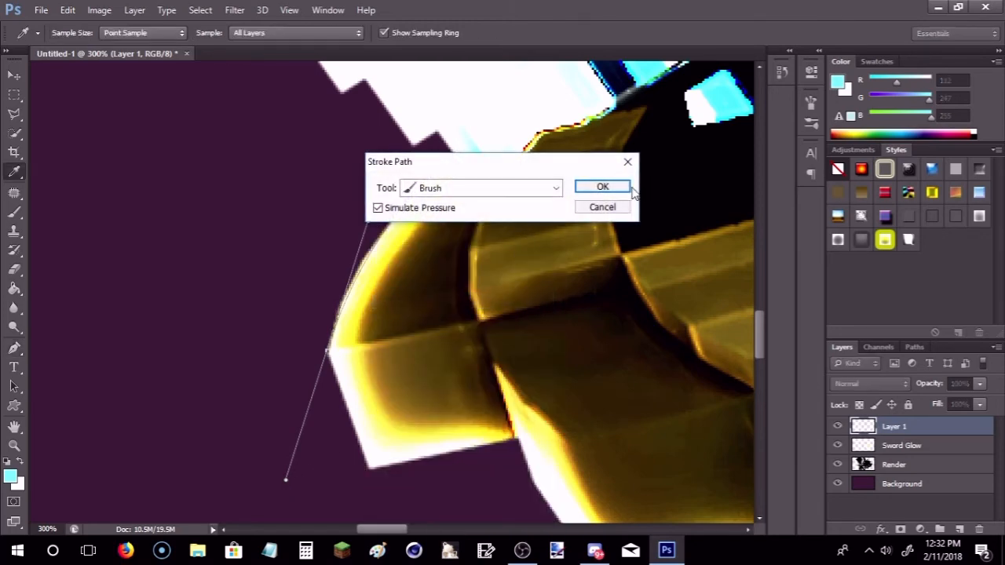
click(603, 186)
right_click(385, 238)
click(463, 223)
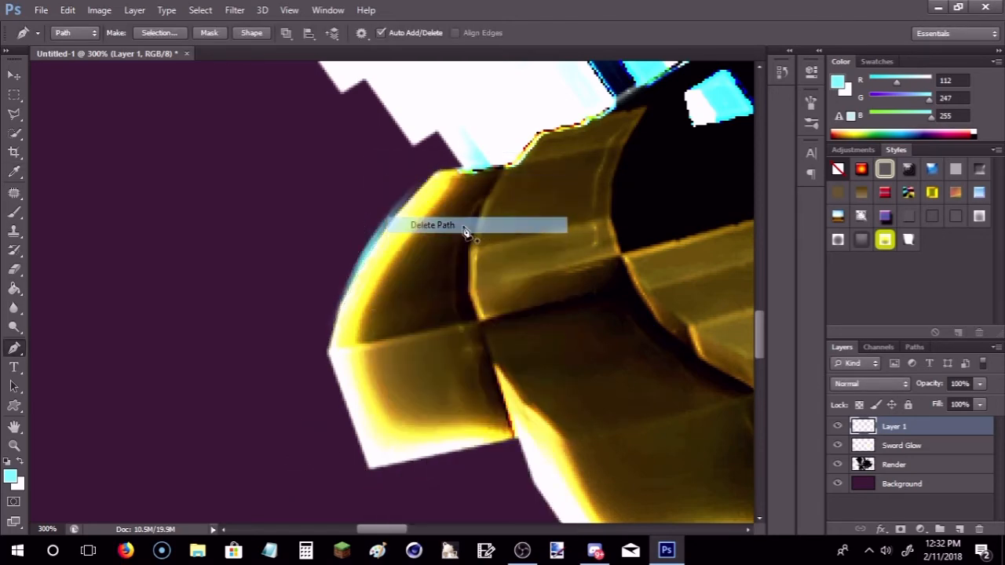
Stroke a cyan Brush highlight along the curved edge of the second gold segment beside the sword and delete its path.
scroll(511, 321, up, 2)
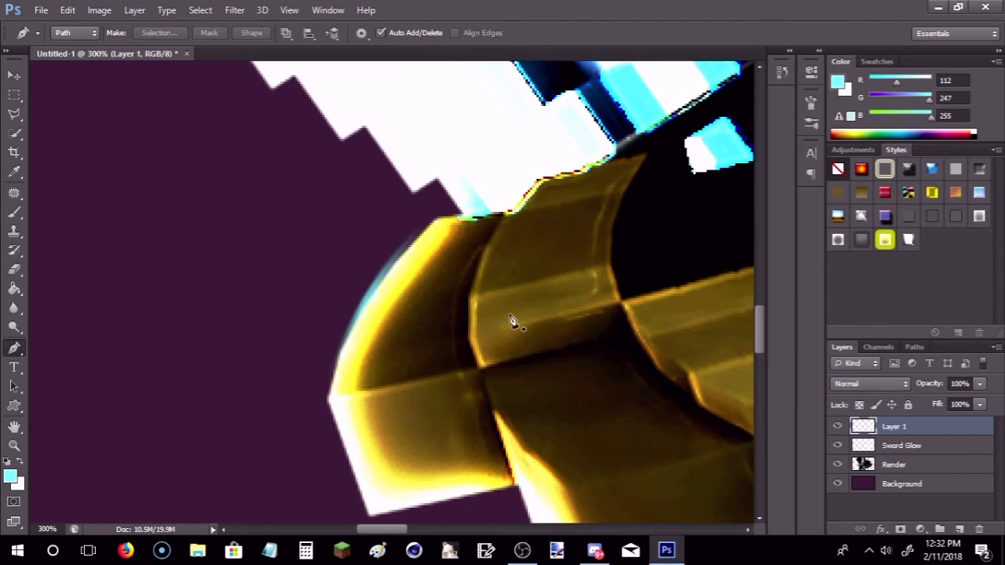
click(469, 341)
drag(554, 178, 644, 108)
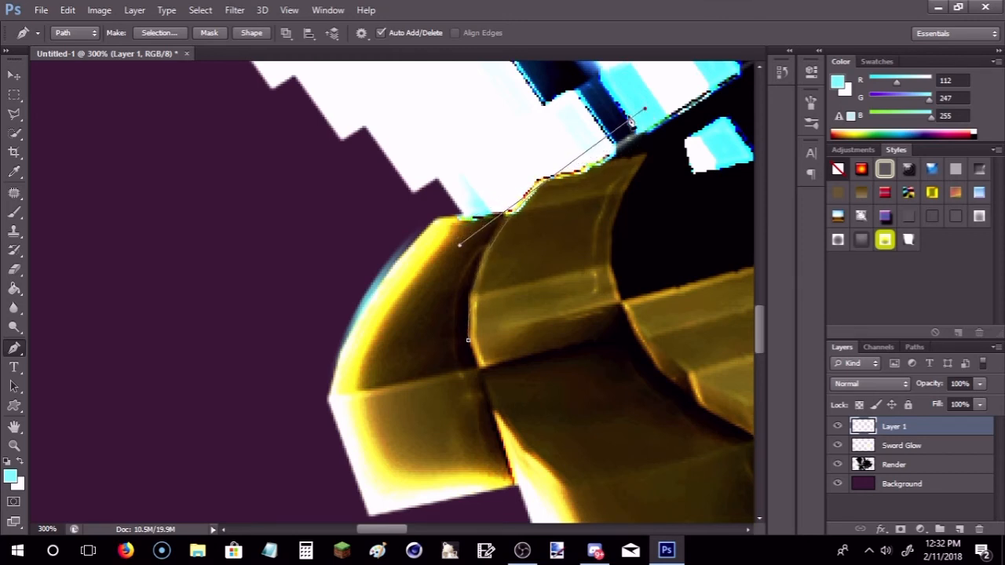
right_click(526, 220)
click(590, 297)
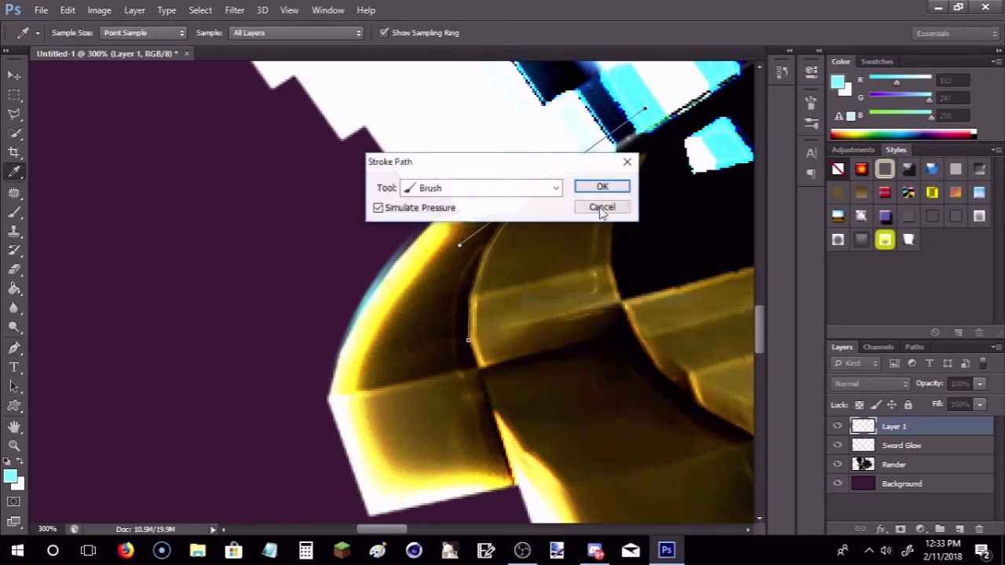
key(Return)
right_click(491, 250)
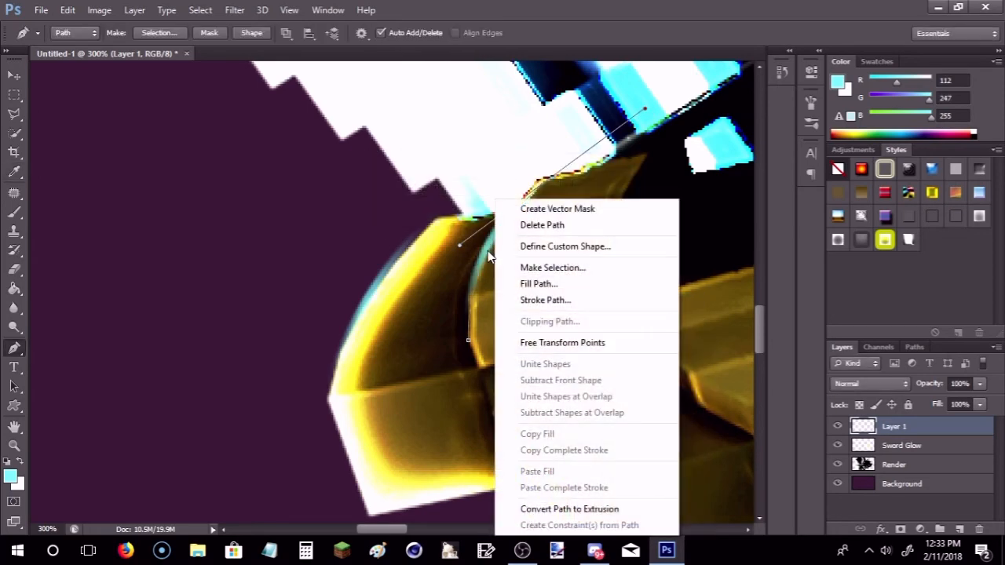
right_click(487, 253)
click(494, 225)
scroll(632, 318, up, 2)
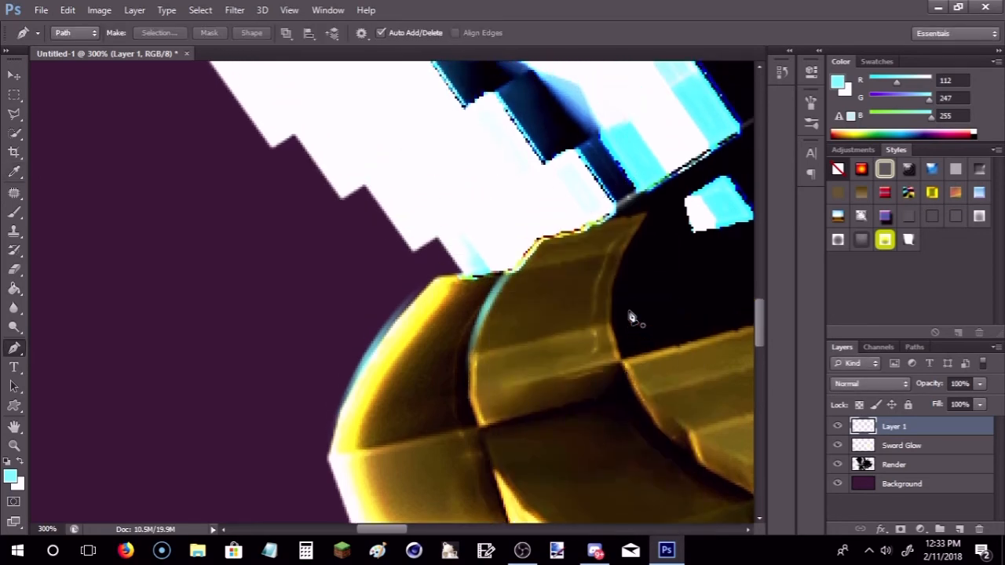
scroll(651, 317, down, 1)
drag(366, 532, 406, 542)
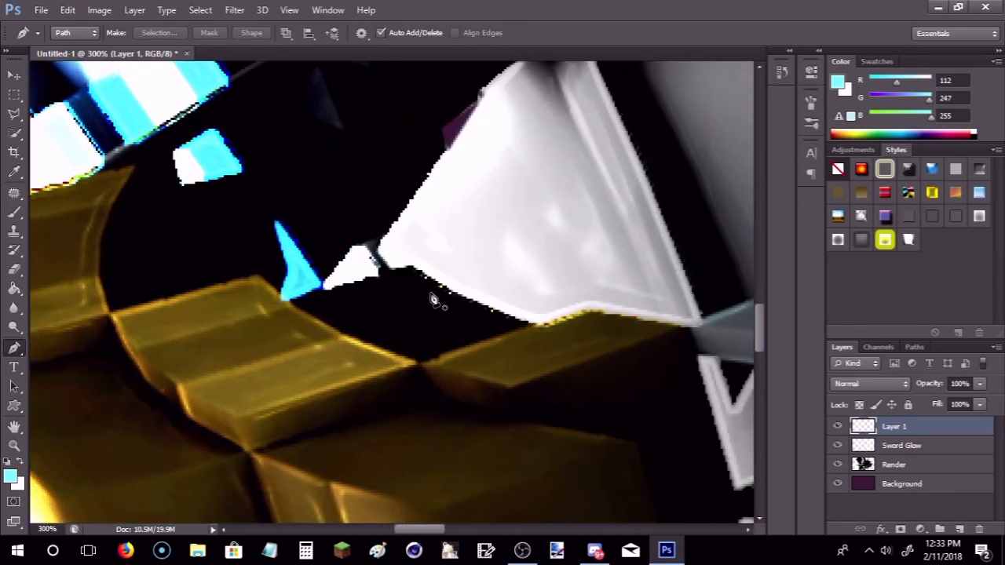
scroll(406, 300, down, 5)
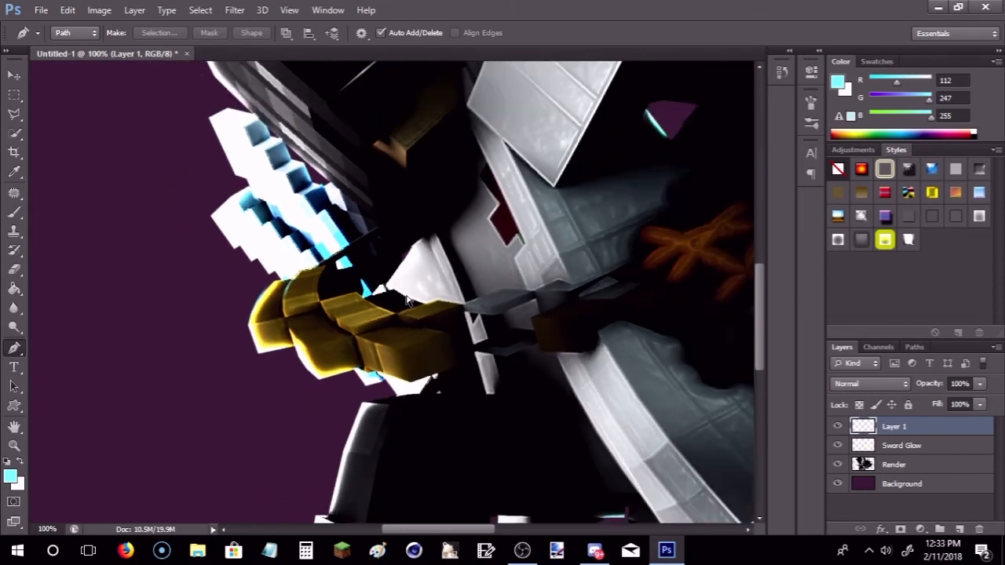
scroll(406, 299, down, 1)
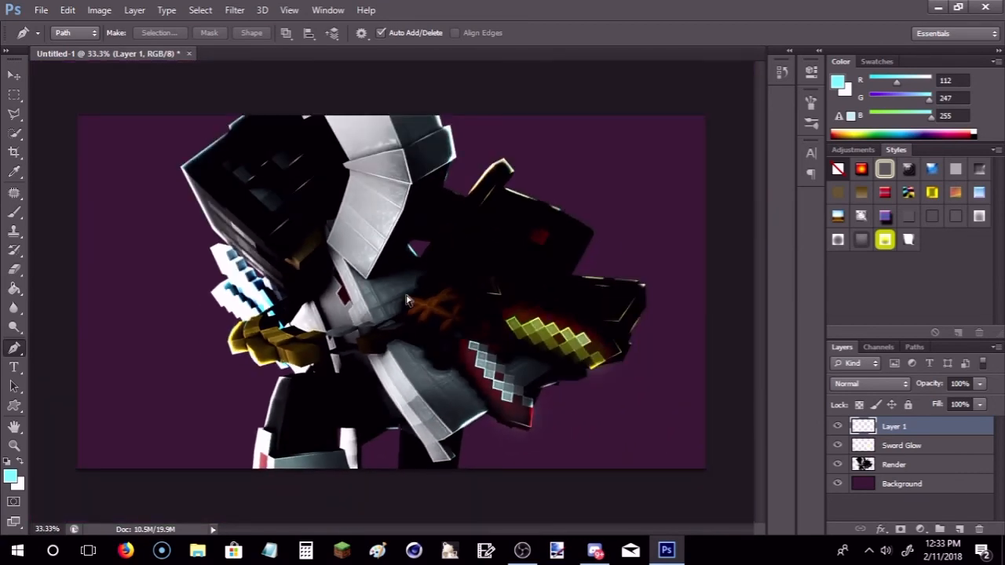
Set the foreground colour to white (RGB 255, 255, 255).
scroll(406, 299, up, 3)
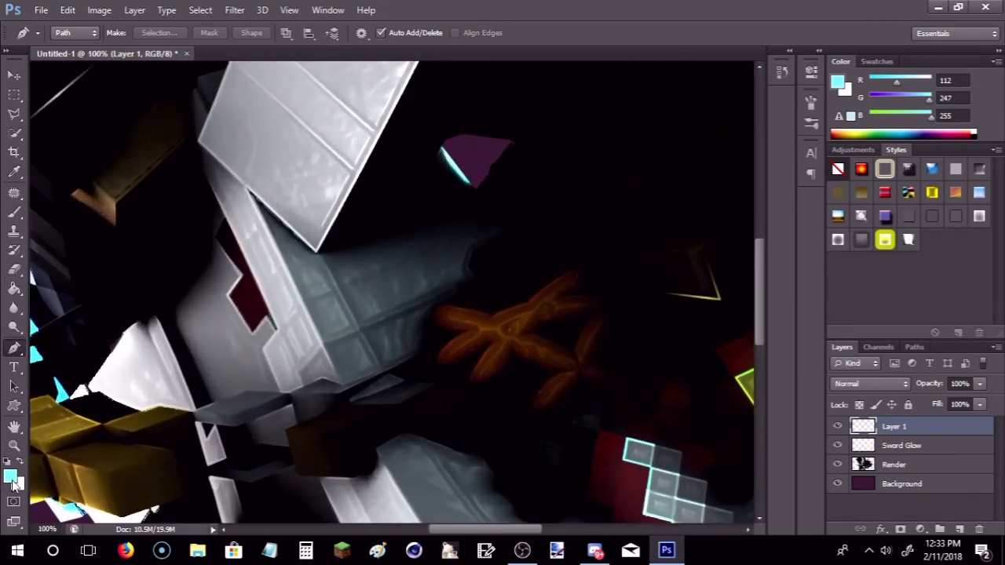
click(12, 481)
click(252, 168)
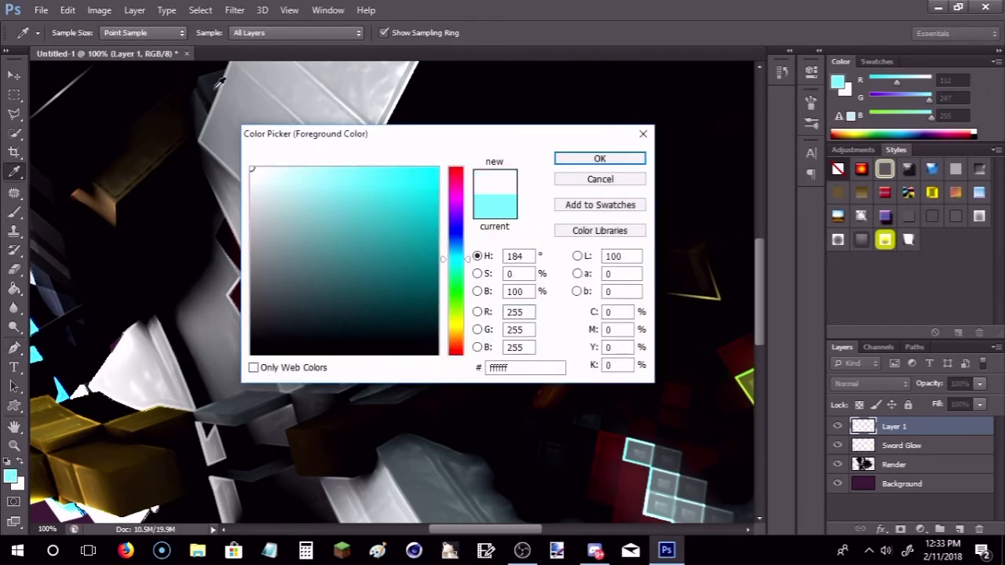
click(571, 160)
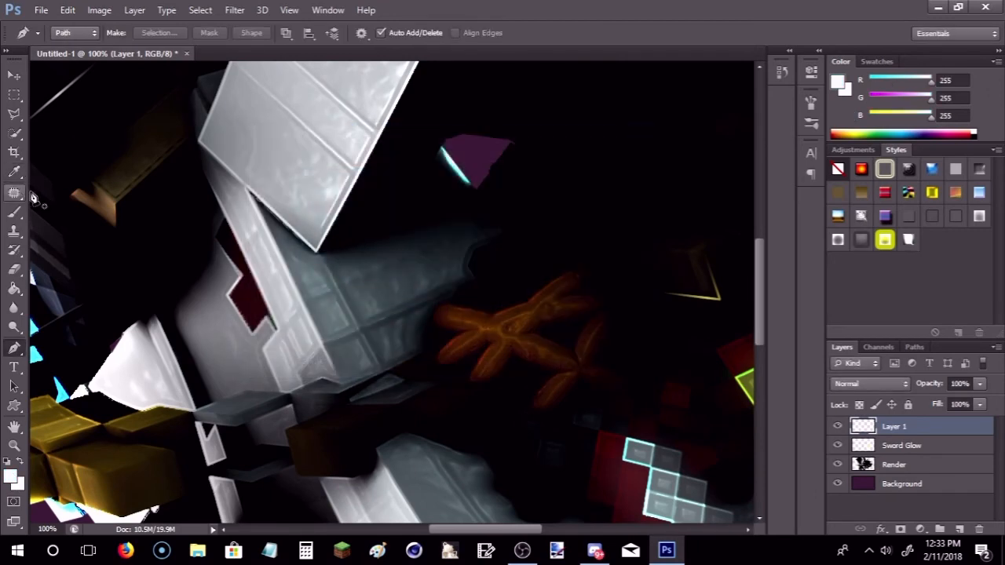
Stroke a white highlight along the edge of the narrow white strip below the large white panel and delete its path.
click(246, 188)
right_click(310, 322)
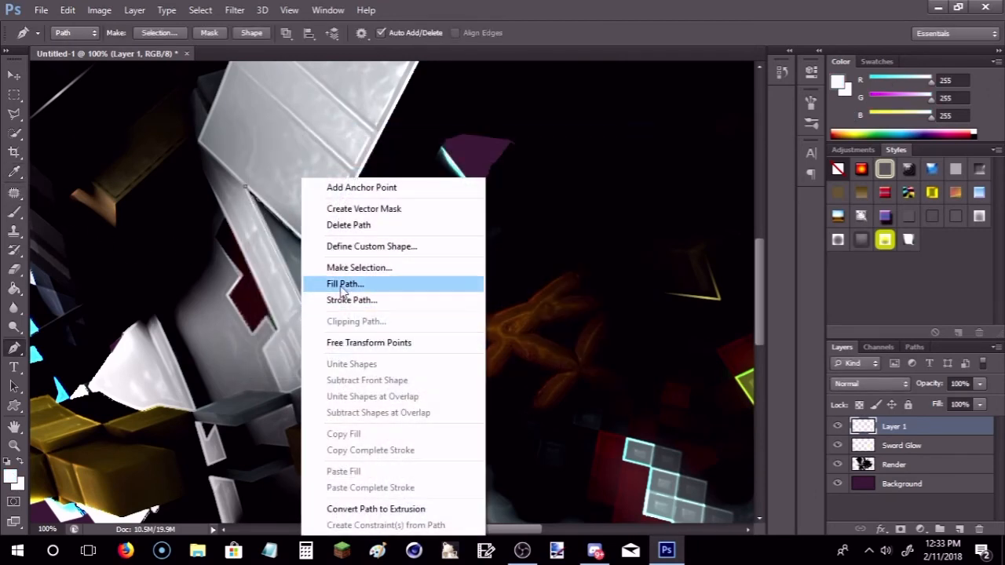
click(338, 300)
key(Return)
right_click(303, 291)
click(359, 225)
Switch to the Brush tool with a soft round 24 px tip at 0% hardness, keeping white as the foreground colour.
scroll(329, 314, up, 2)
scroll(330, 315, up, 3)
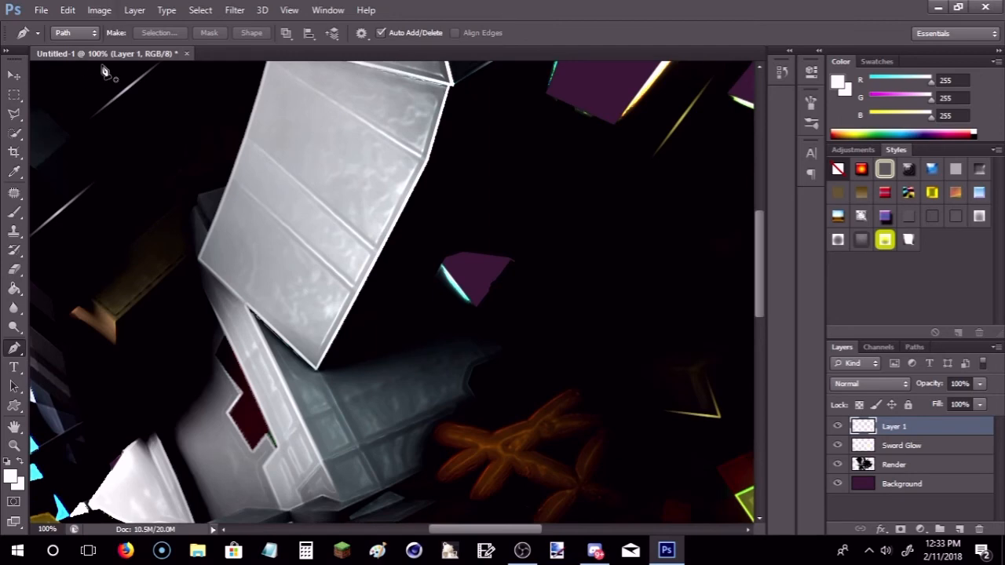
scroll(306, 251, up, 8)
drag(475, 528, 421, 532)
scroll(437, 380, down, 2)
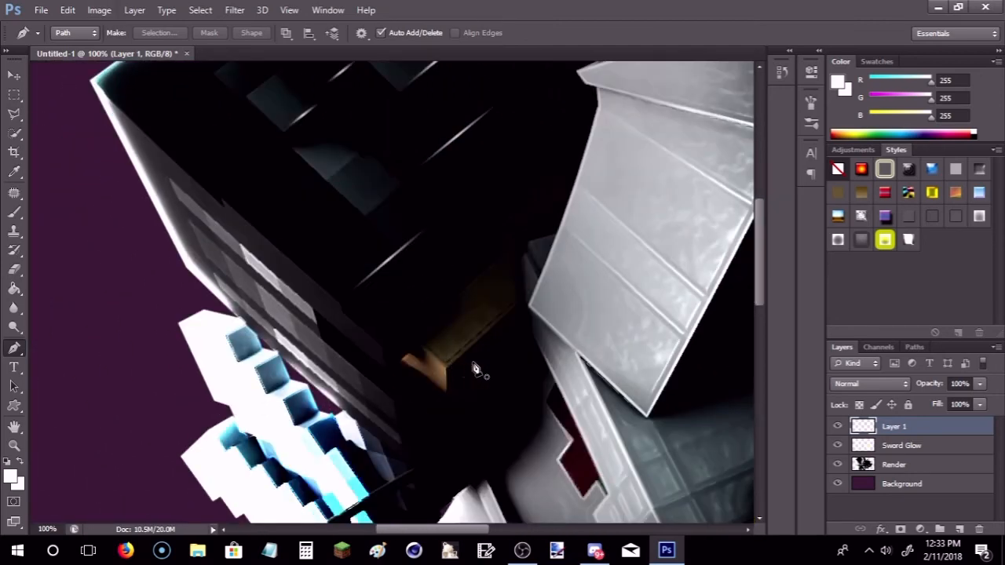
key(ctrl+minus)
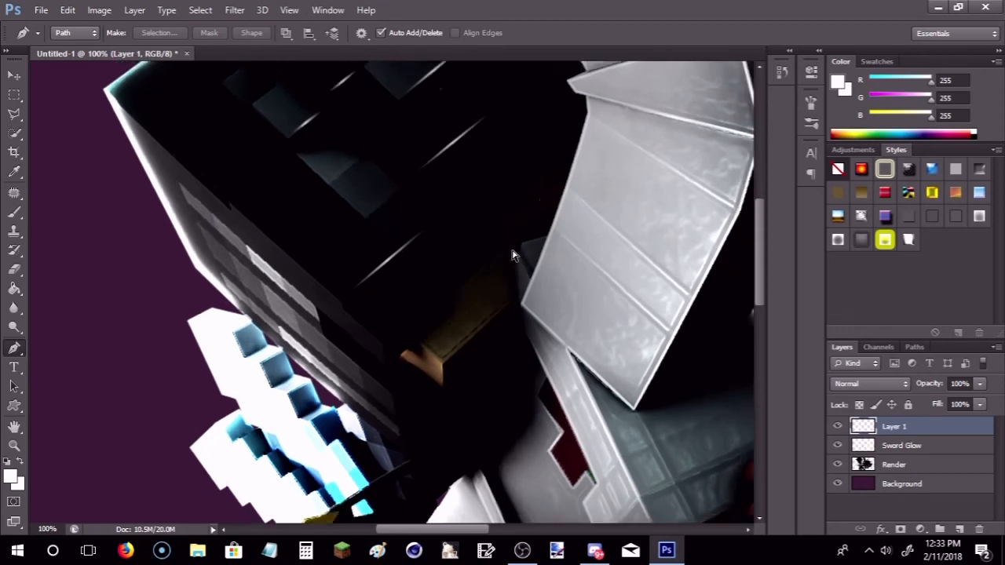
key(ctrl+plus)
key(ctrl+plus)
key(ctrl+plus)
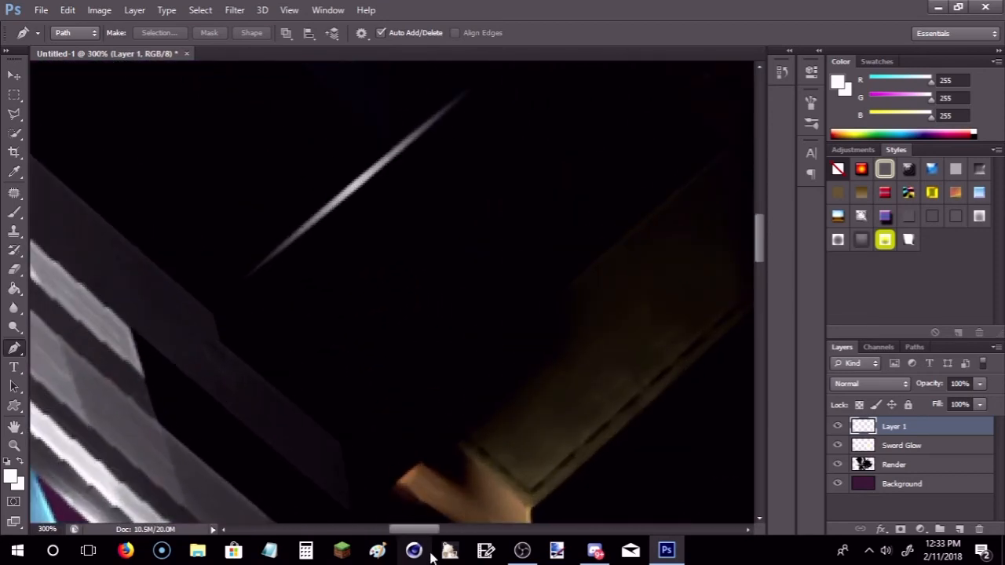
drag(432, 532, 450, 528)
scroll(343, 363, up, 1)
scroll(343, 363, up, 2)
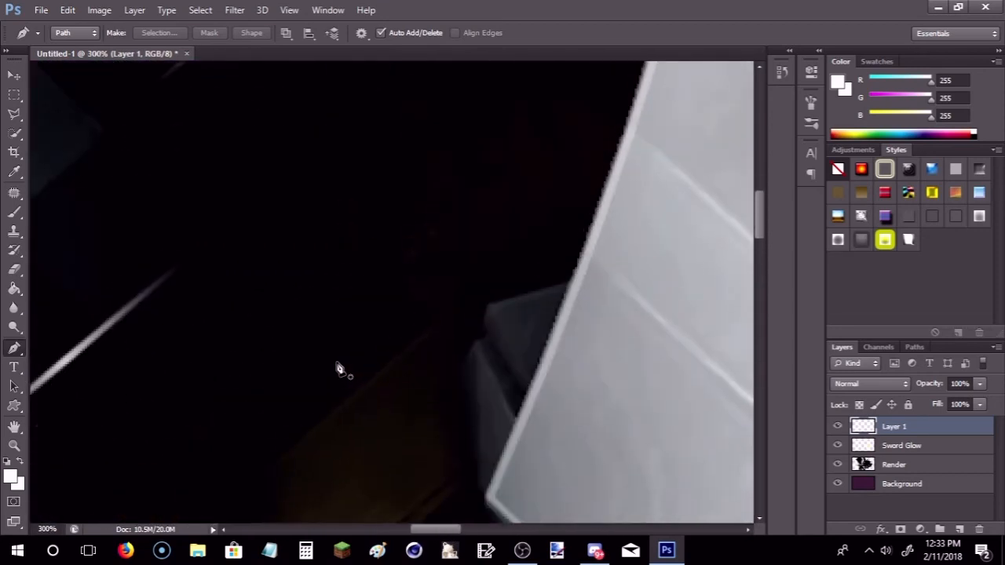
click(9, 215)
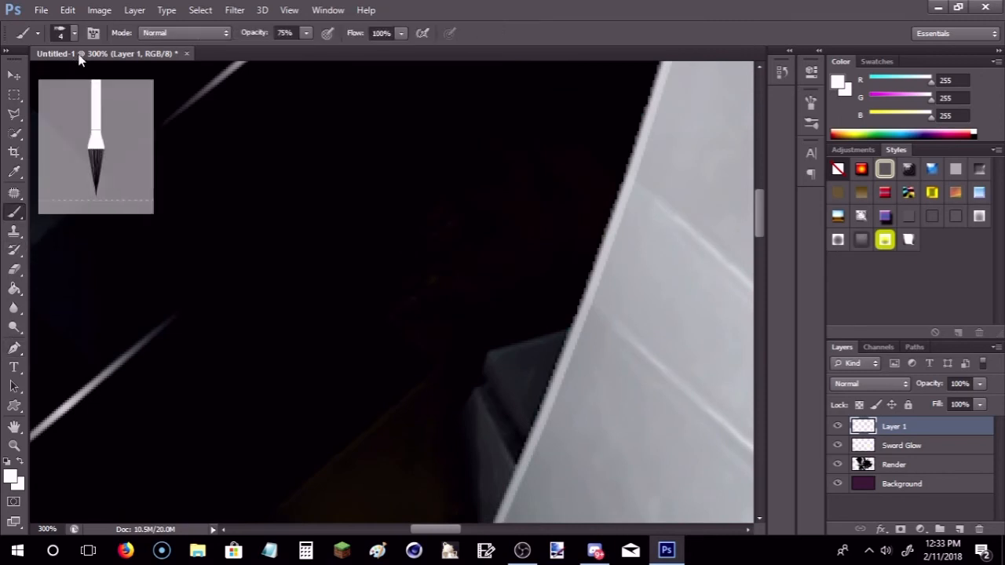
click(74, 33)
scroll(95, 180, up, 3)
scroll(96, 180, up, 1)
click(30, 146)
click(11, 478)
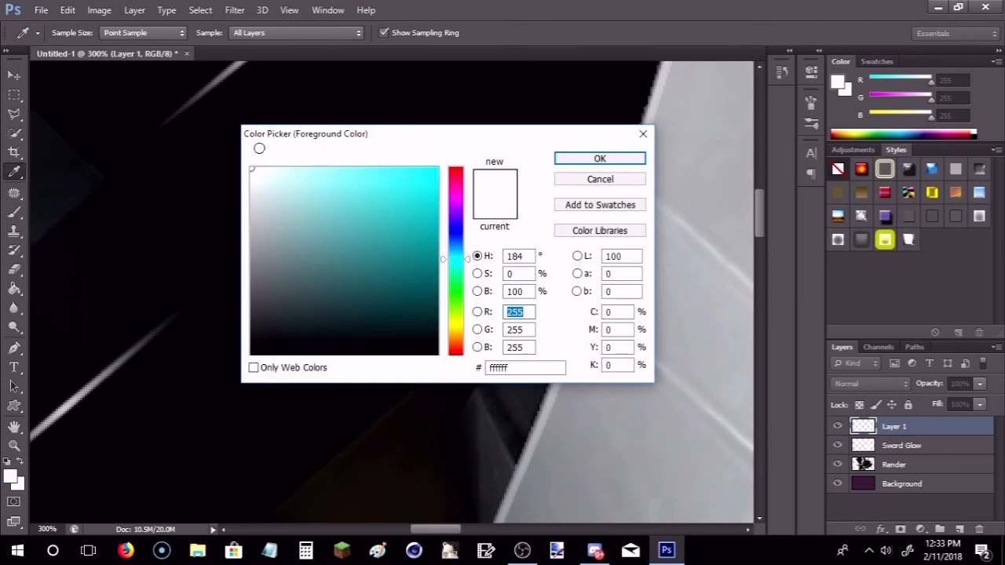
click(597, 156)
click(76, 36)
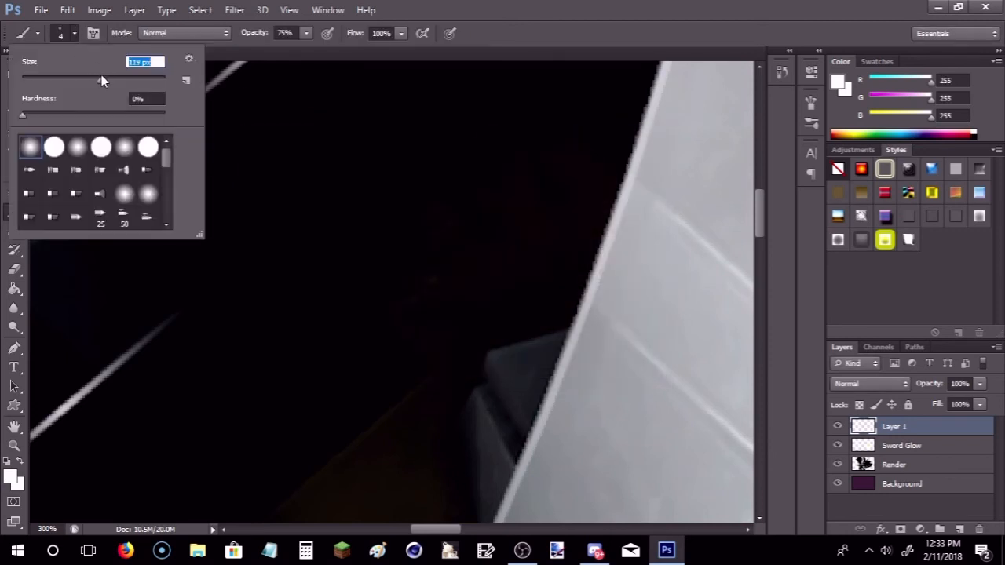
drag(58, 80, 36, 72)
Try painting two clusters of three soft white 24 px dots on the dark face beside the white panel.
click(291, 366)
click(349, 318)
click(348, 381)
scroll(577, 206, up, 3)
click(582, 212)
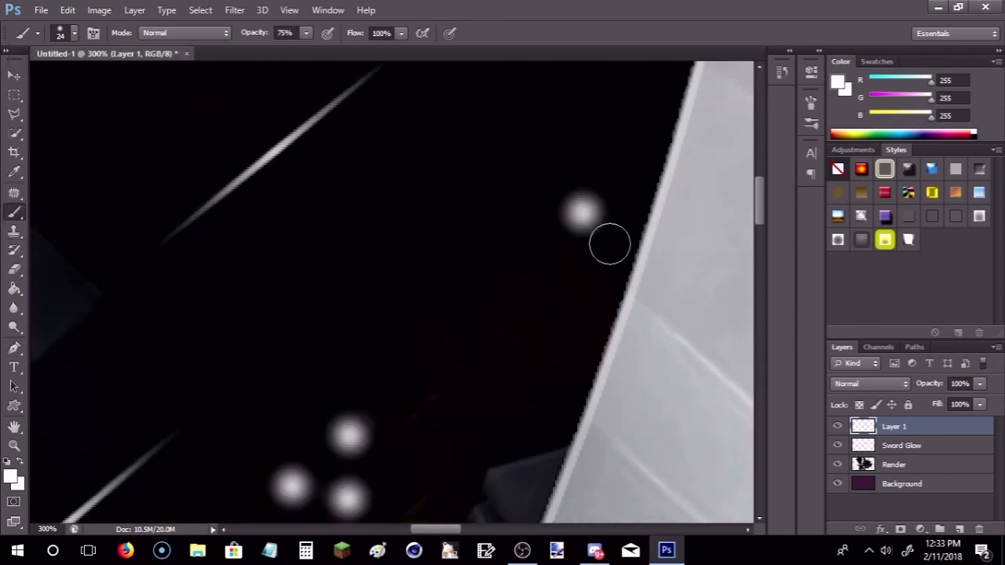
click(617, 228)
key(ctrl+alt+z)
key(ctrl+alt+z)
click(571, 216)
click(621, 238)
click(625, 193)
scroll(625, 201, down, 4)
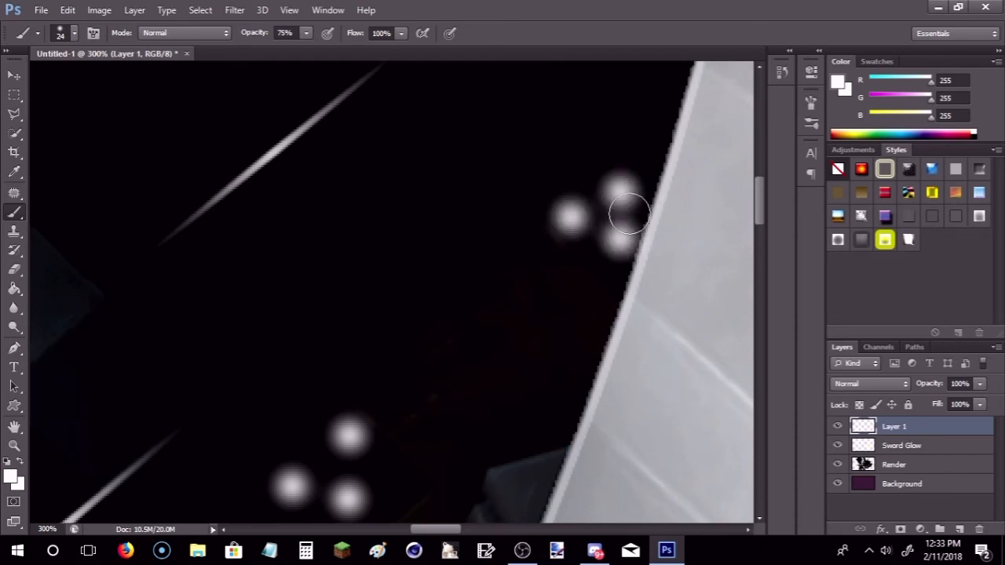
scroll(630, 217, up, 3)
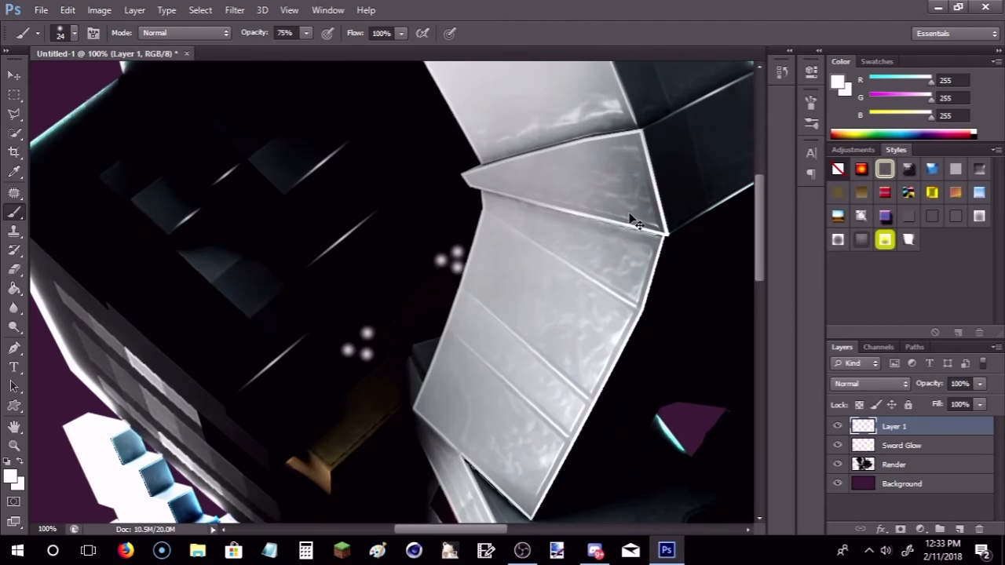
Undo the two clusters of 24 px white dots on the dark face.
key(ctrl+alt+z)
key(ctrl+alt+z)
key(ctrl+alt+z)
key(ctrl+alt+z)
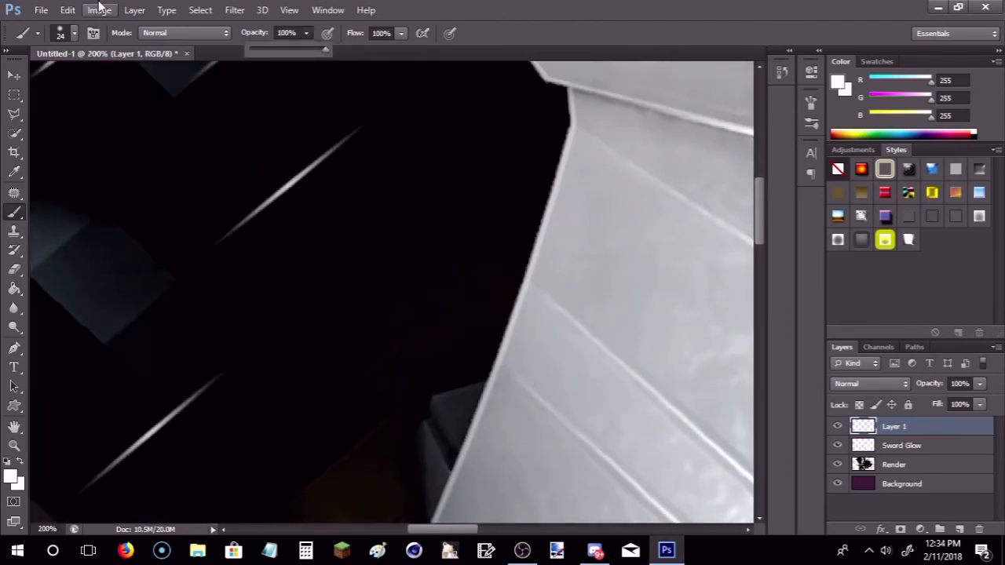
Set the brush to 16 px at 100% opacity and paint two clusters of three white dots on the dark face.
click(74, 33)
drag(38, 77, 33, 77)
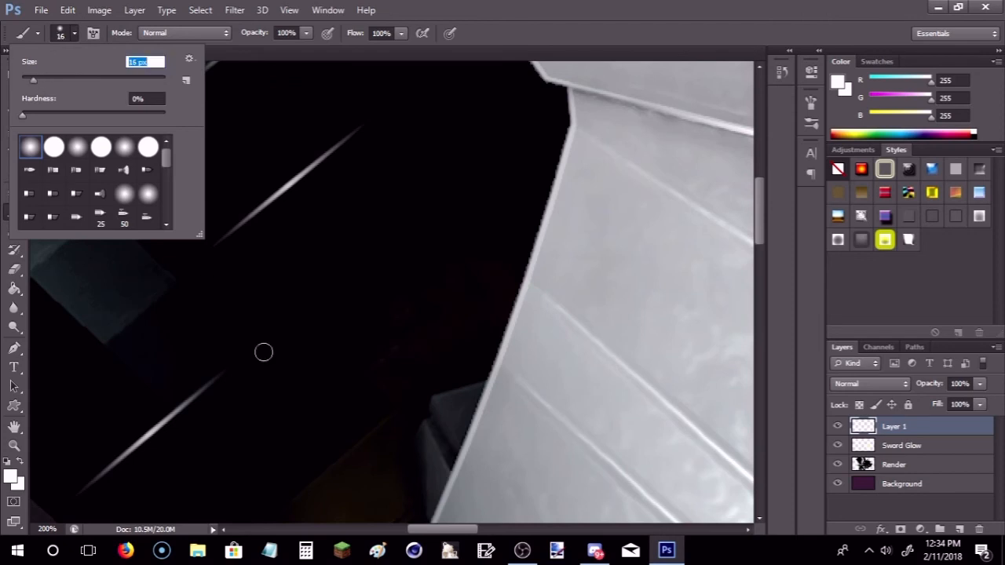
click(305, 400)
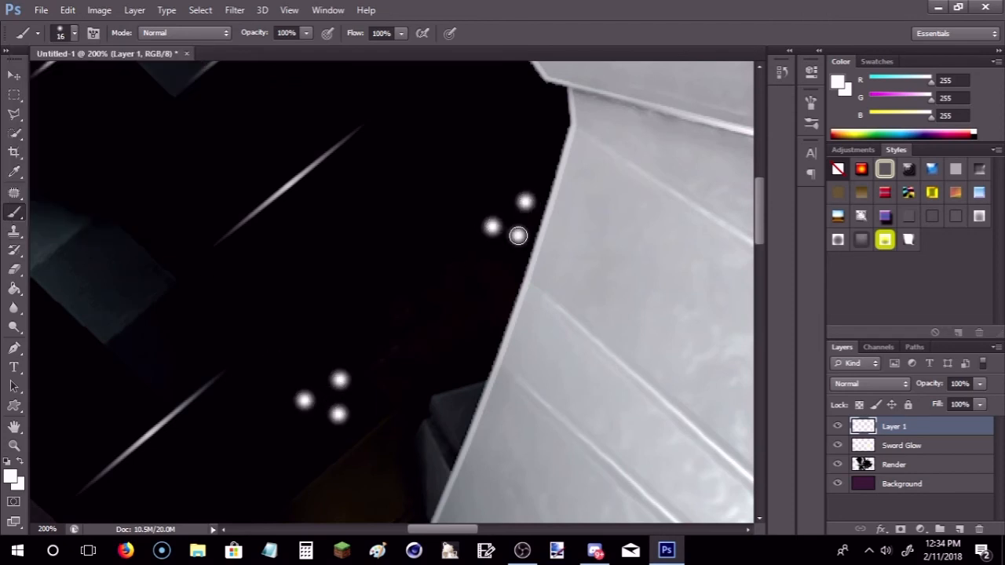
Set the foreground colour to black (RGB 0, 0, 0).
scroll(428, 337, down, 5)
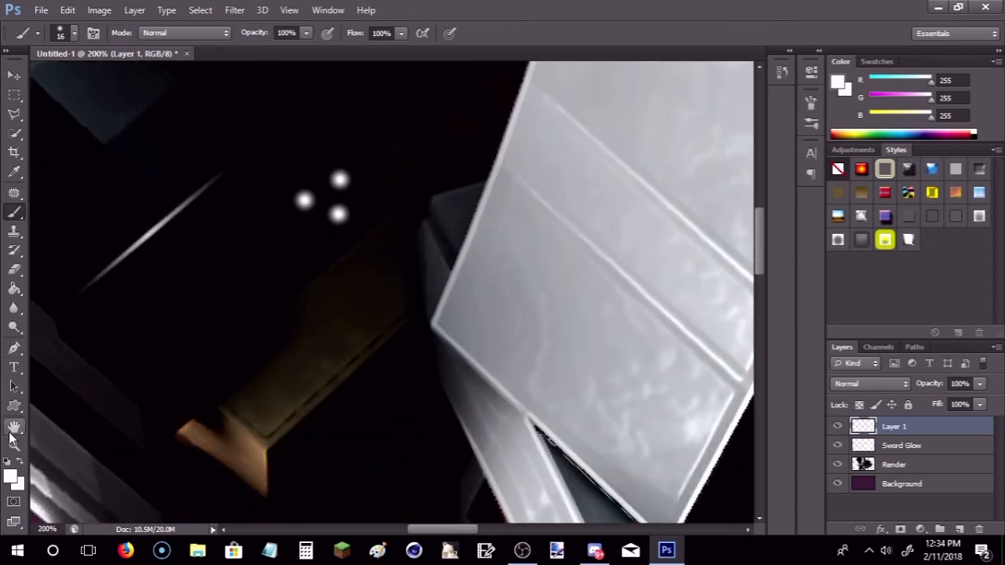
click(11, 477)
click(314, 353)
click(612, 157)
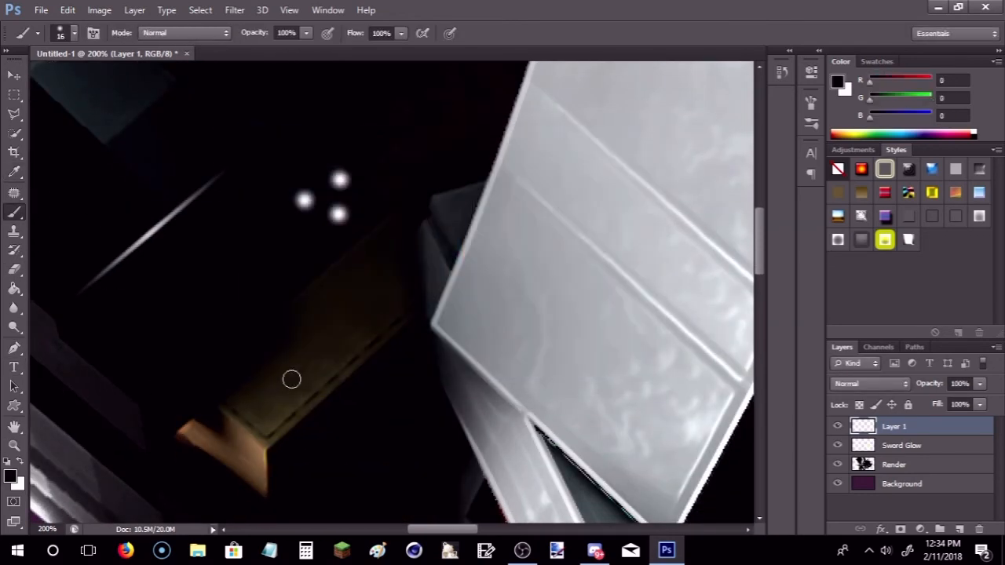
Choose the 4 px fine-bristle brush tip for work on the dark brown strip below the white dots.
key(ctrl+plus)
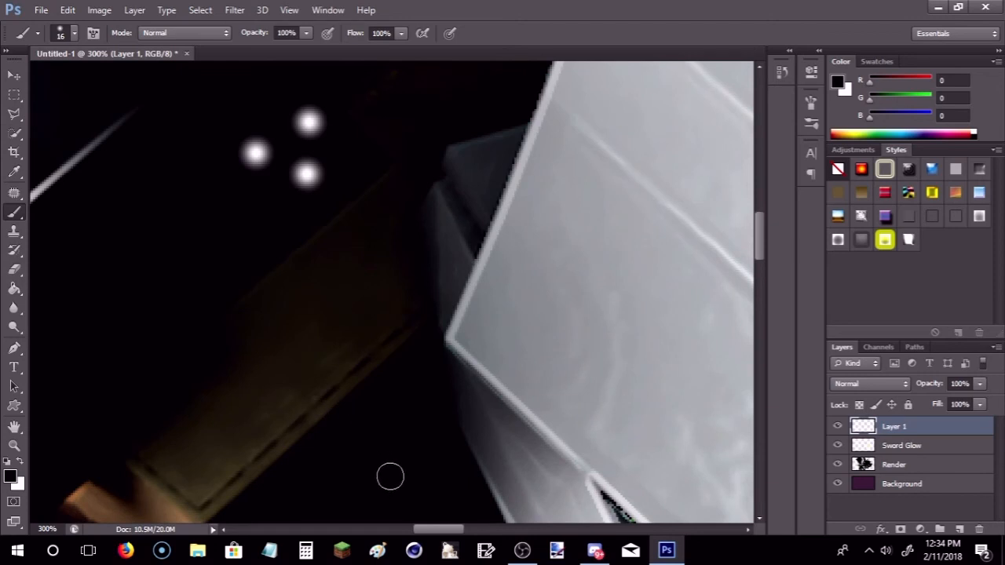
drag(429, 533, 416, 531)
key(ctrl+plus)
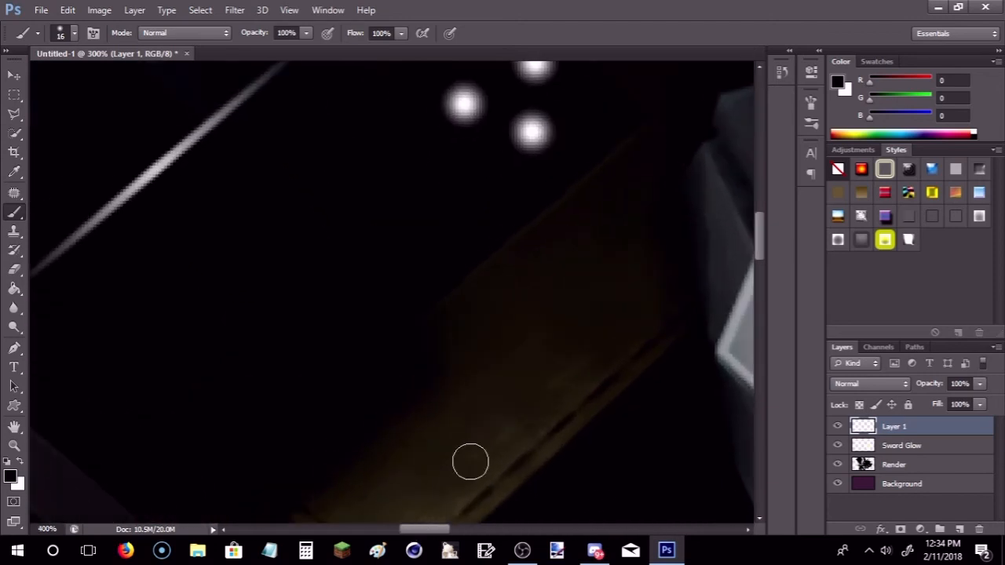
scroll(463, 253, down, 2)
click(13, 350)
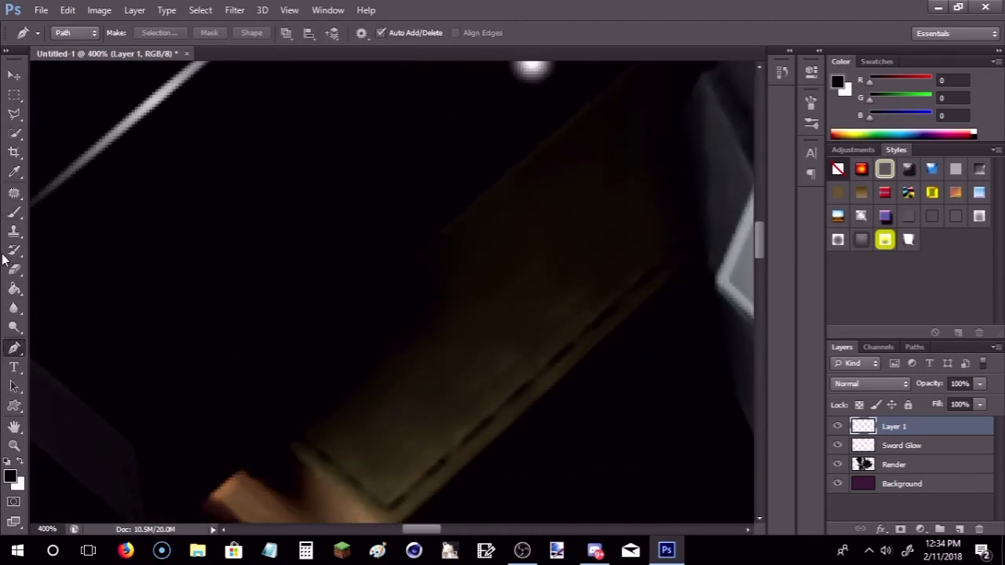
click(14, 212)
click(73, 35)
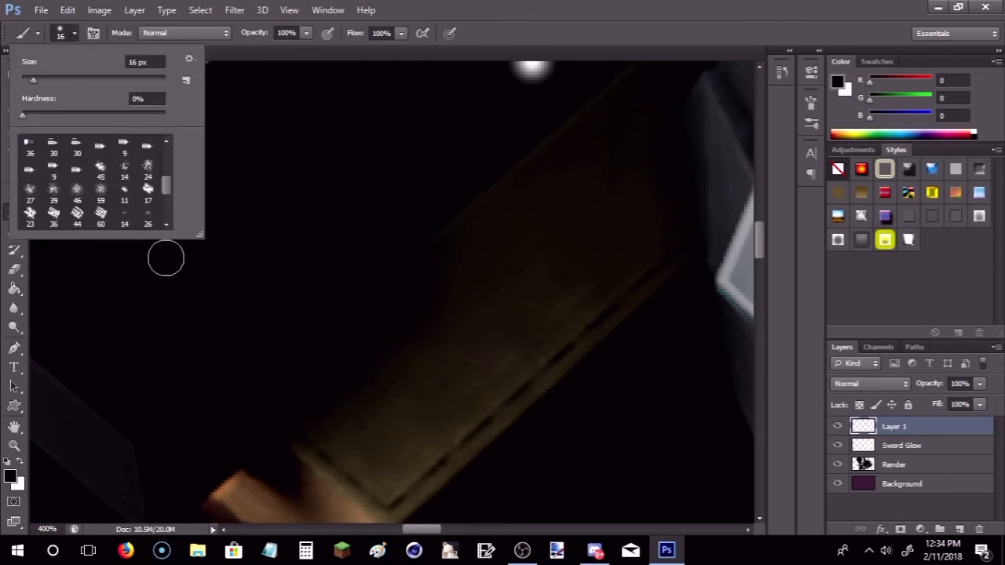
scroll(150, 276, down, 3)
scroll(95, 188, down, 3)
click(124, 219)
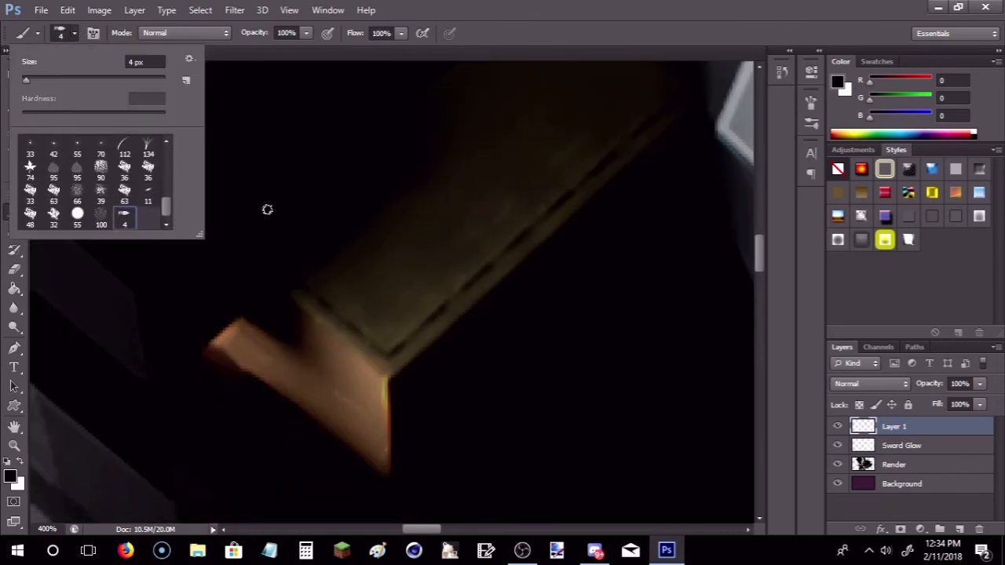
scroll(267, 210, up, 10)
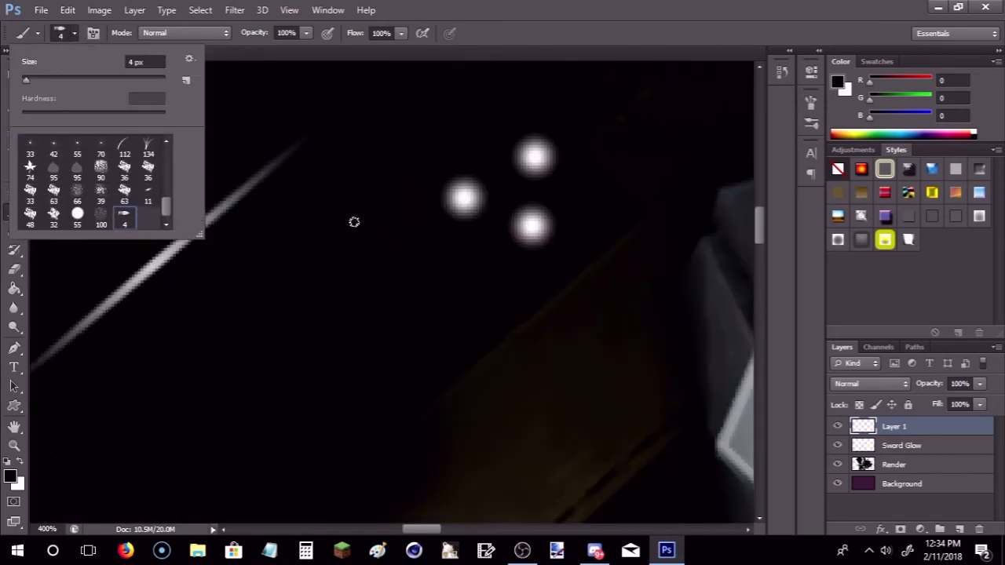
scroll(346, 223, down, 5)
click(230, 170)
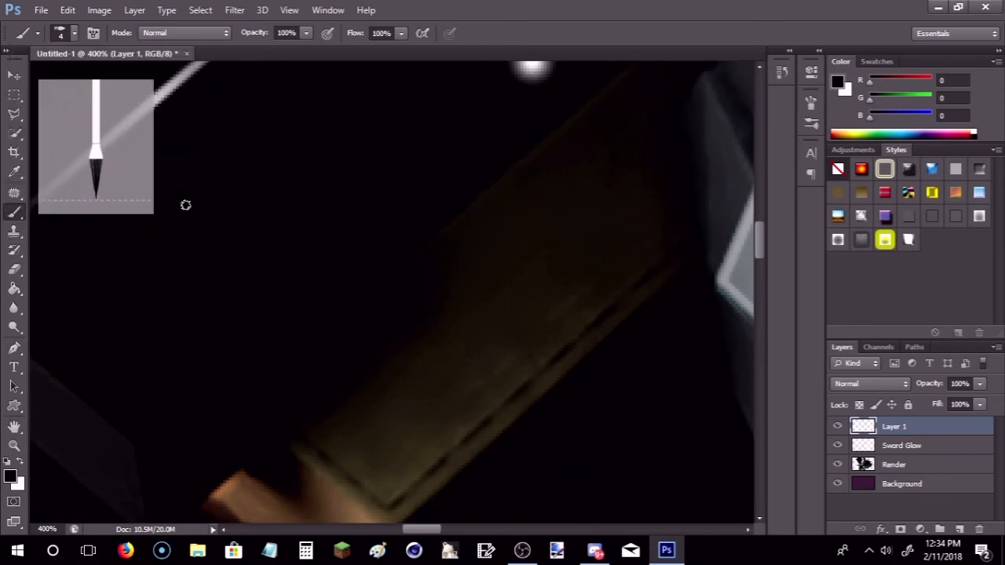
Draw a closed crescent-shaped path on the dark brown strip and convert it to a new anti-aliased selection with 0 px feather.
click(14, 348)
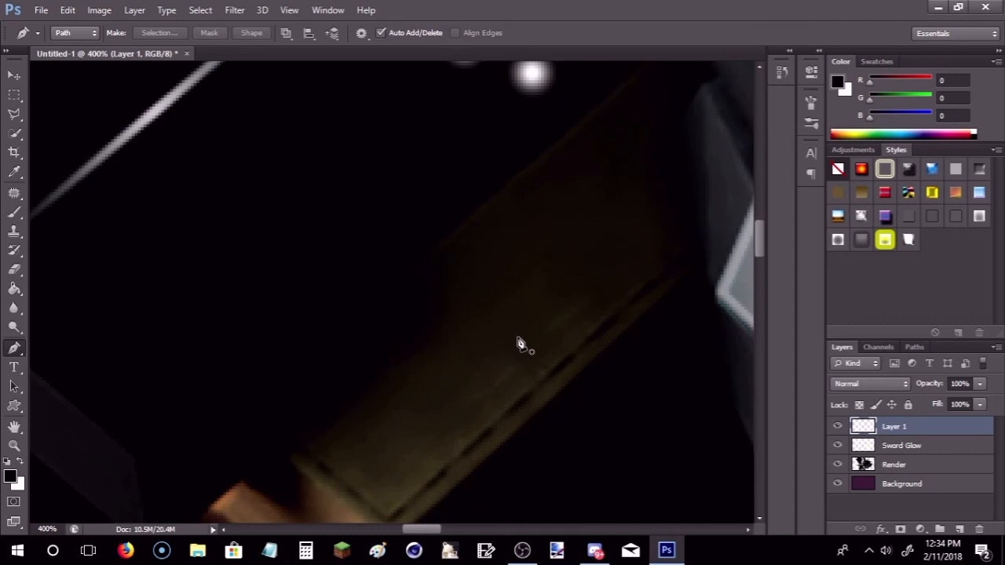
click(471, 343)
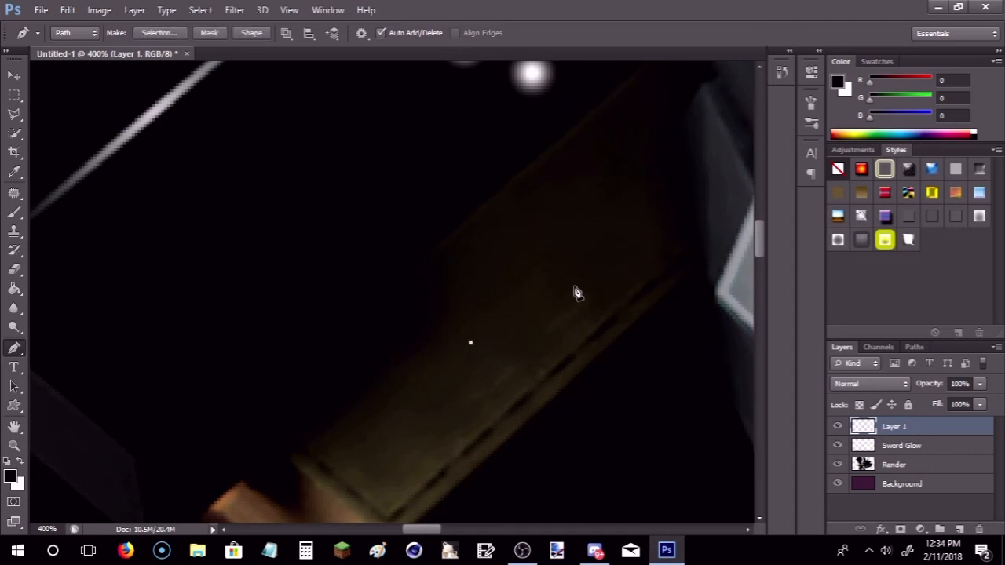
drag(547, 281, 592, 332)
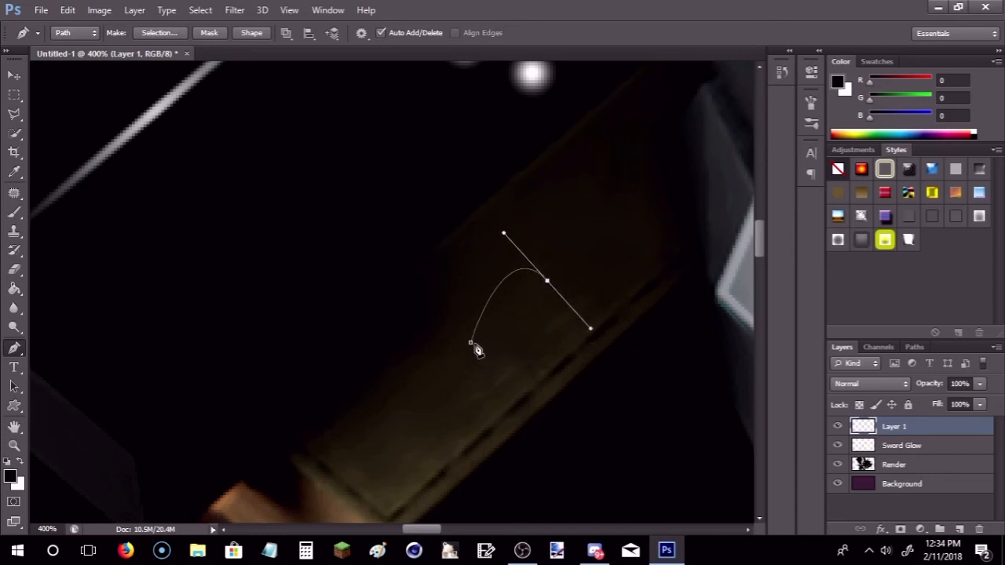
drag(474, 352, 421, 433)
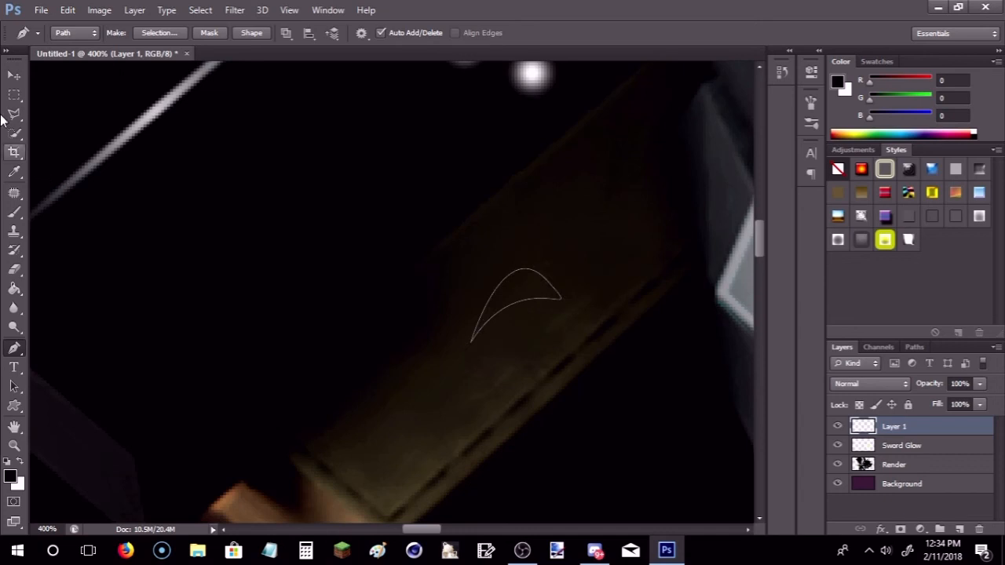
right_click(507, 313)
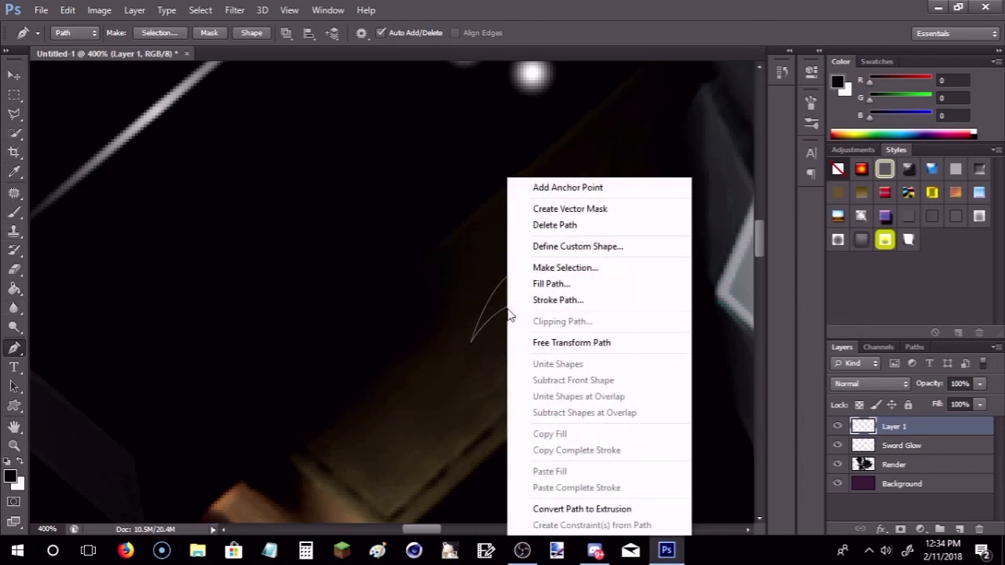
click(554, 268)
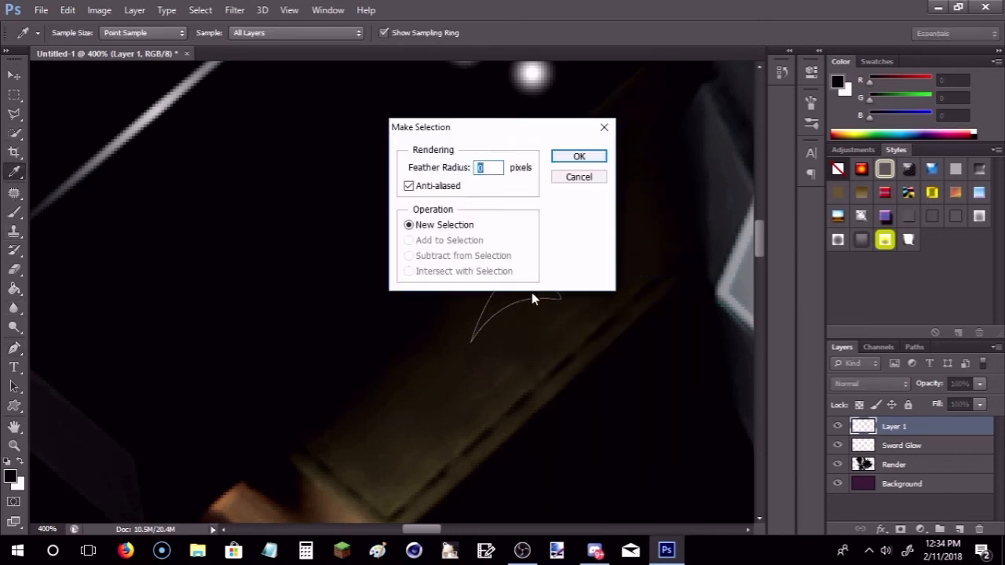
click(579, 158)
Fill the crescent selection on the brown strip with black using a soft round brush at 92 px and 0% hardness.
click(14, 212)
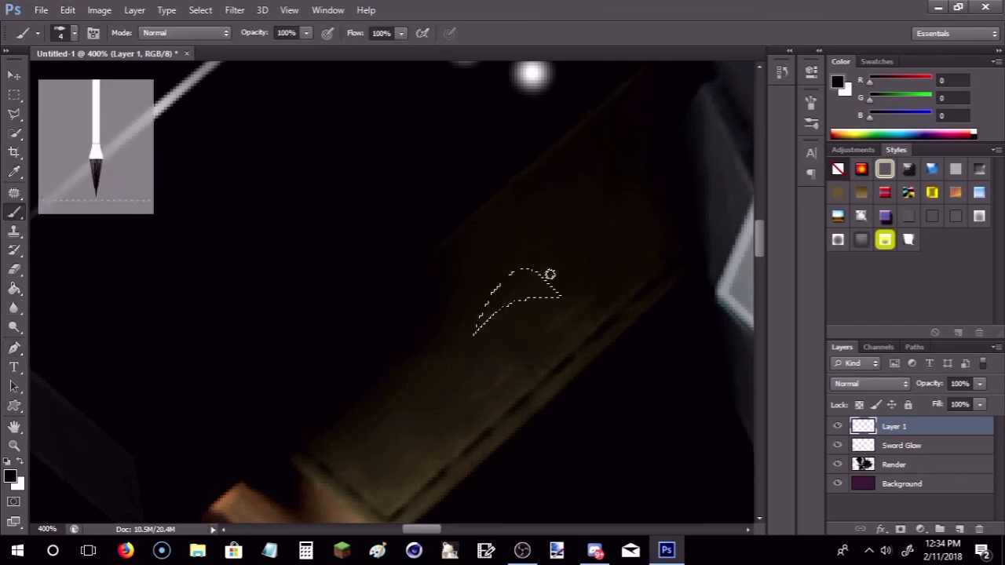
click(74, 34)
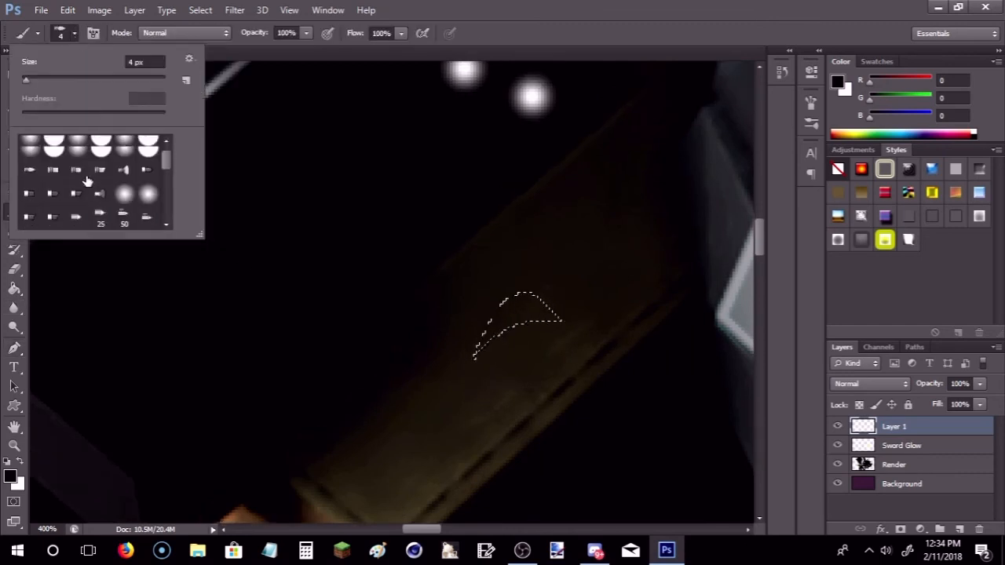
click(83, 80)
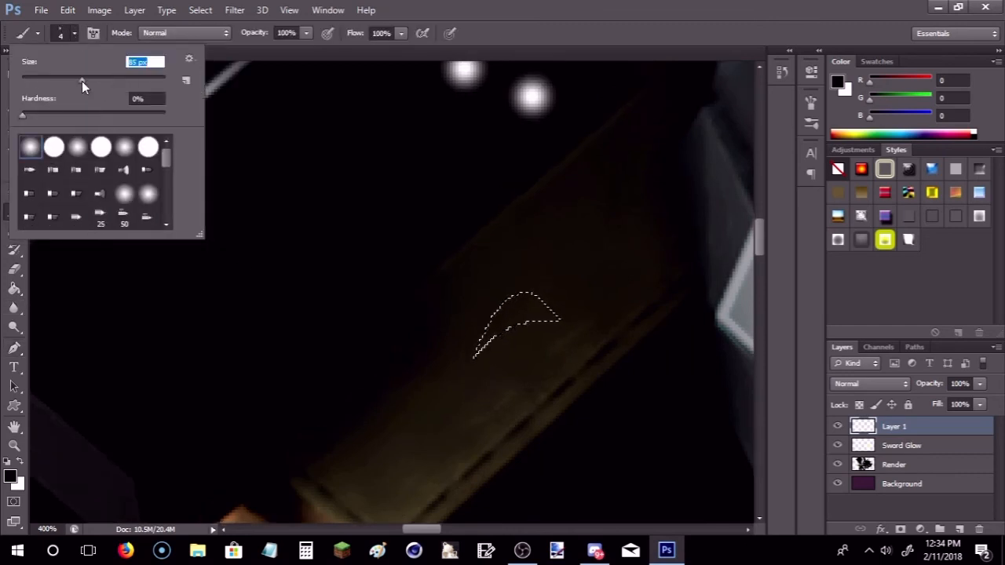
drag(640, 271, 492, 306)
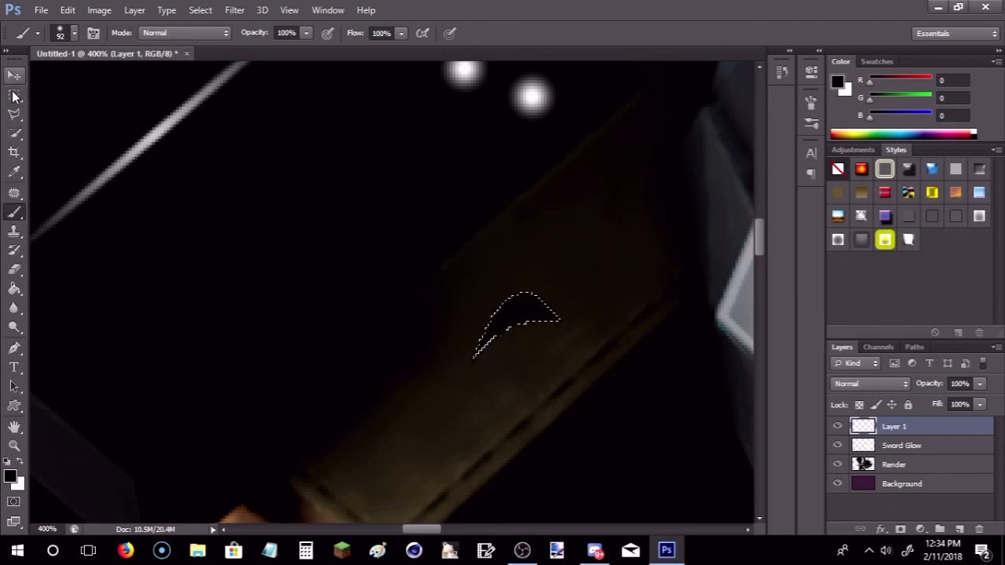
Switch back to the 4 px fine-bristle brush tip and set the foreground colour to white (RGB 255, 255, 255).
click(14, 94)
click(14, 212)
click(72, 33)
scroll(94, 189, down, 5)
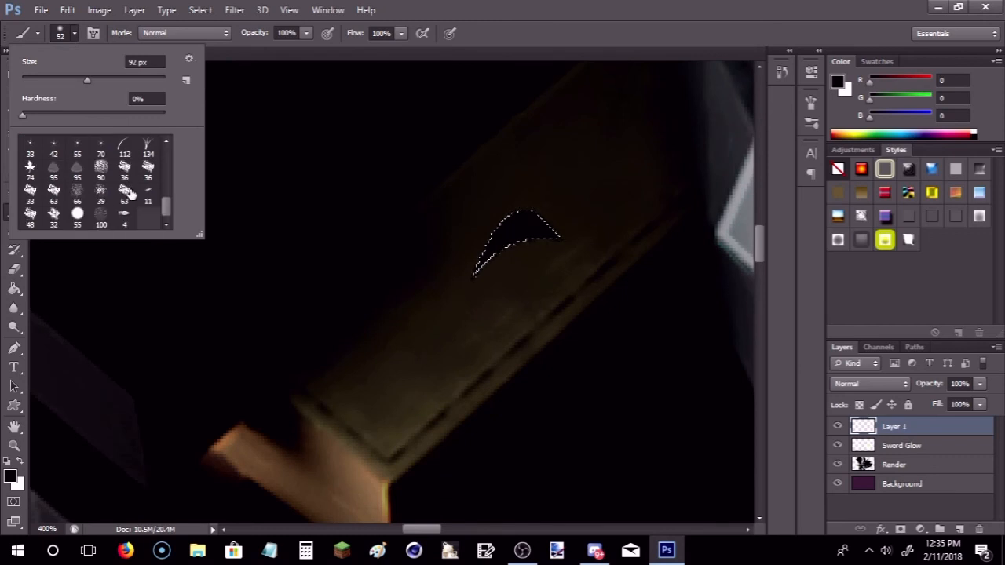
click(125, 218)
scroll(584, 276, up, 2)
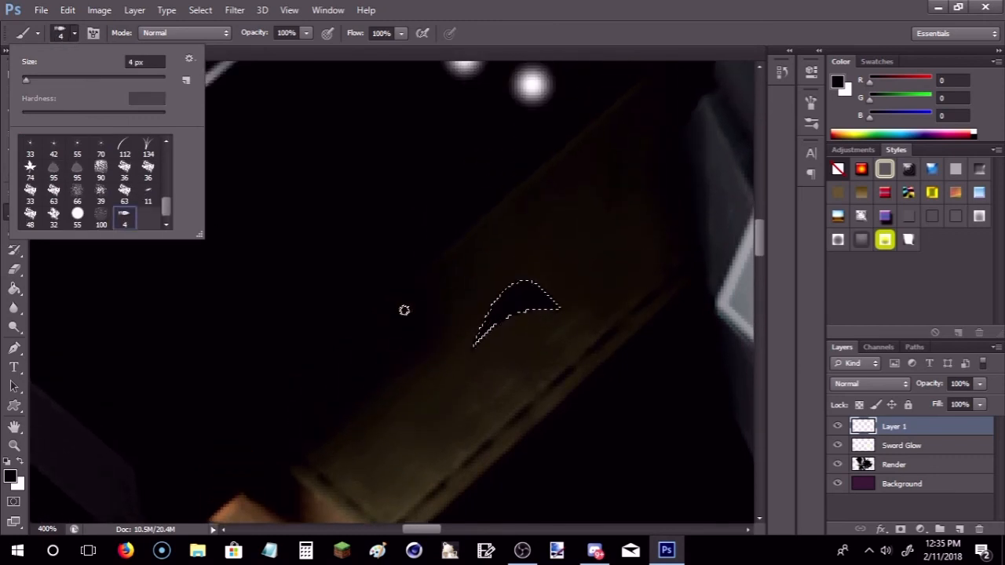
click(9, 477)
drag(274, 196, 79, 2)
click(600, 159)
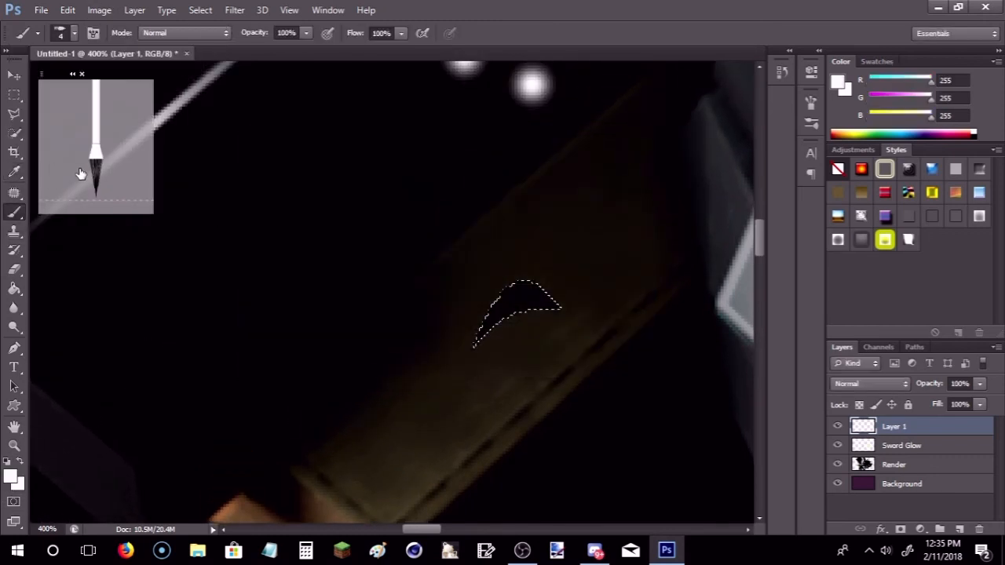
Deselect the black crescent and draw a curved open path along its upper edge from tip to tip.
click(14, 348)
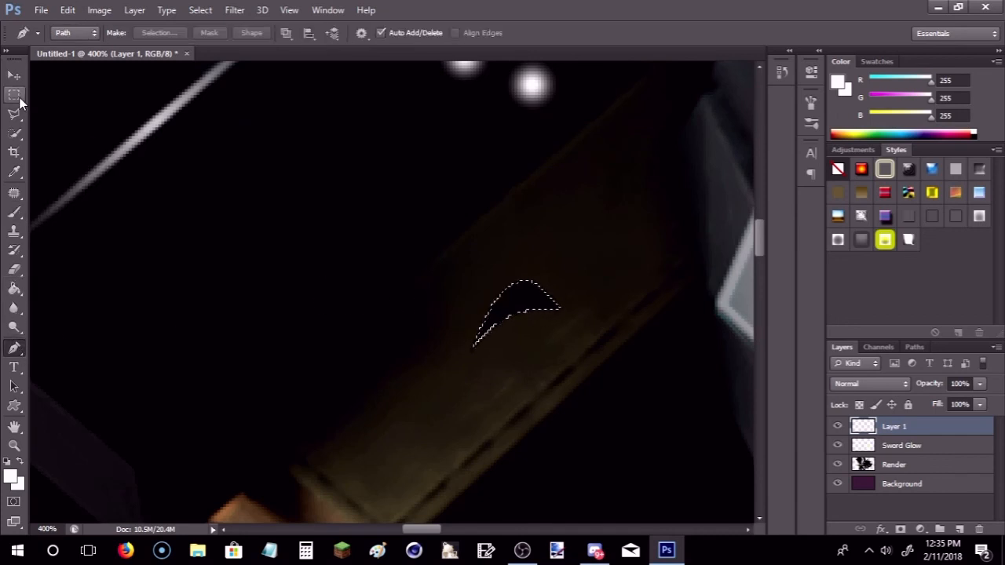
click(15, 95)
click(413, 235)
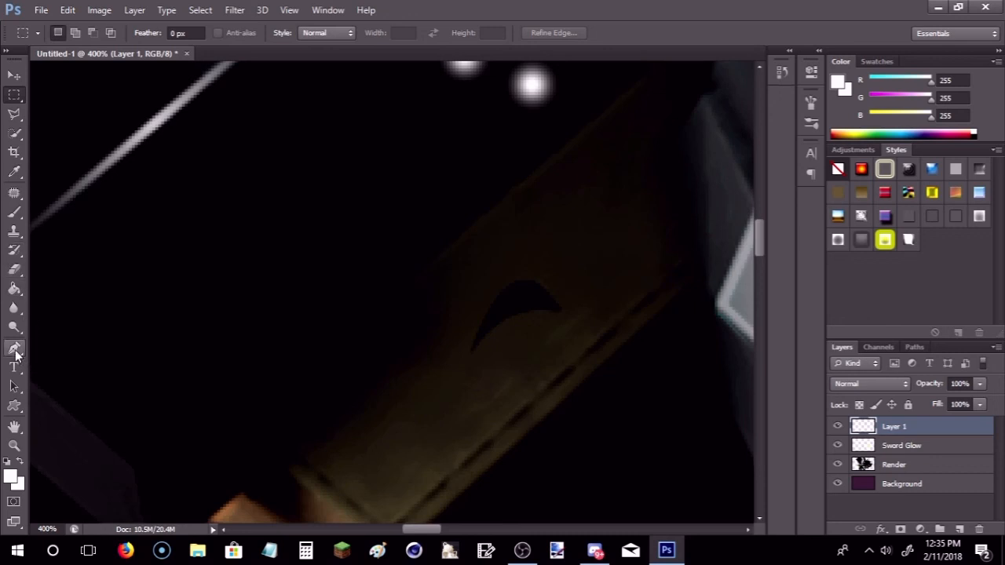
click(14, 349)
click(471, 356)
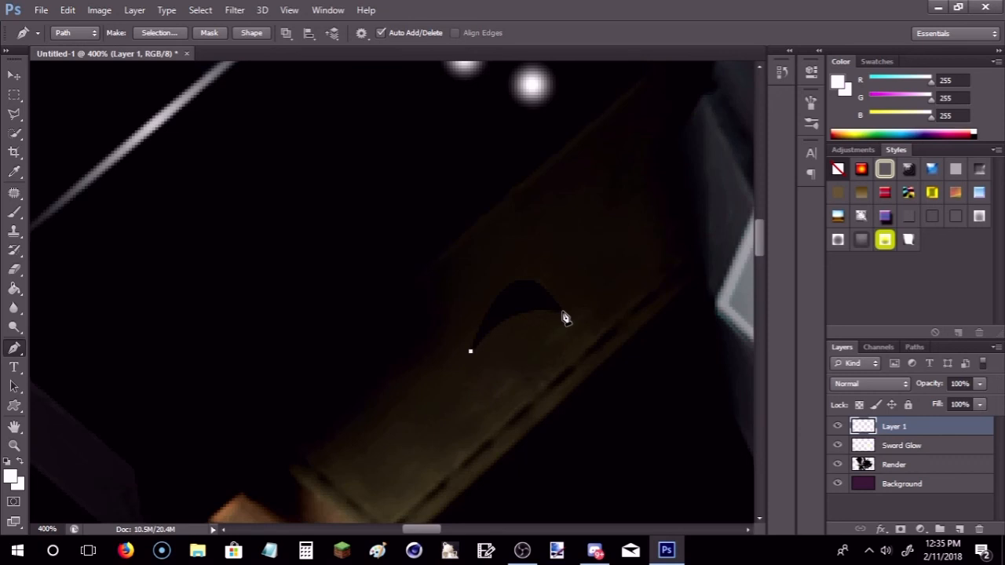
drag(562, 326, 614, 409)
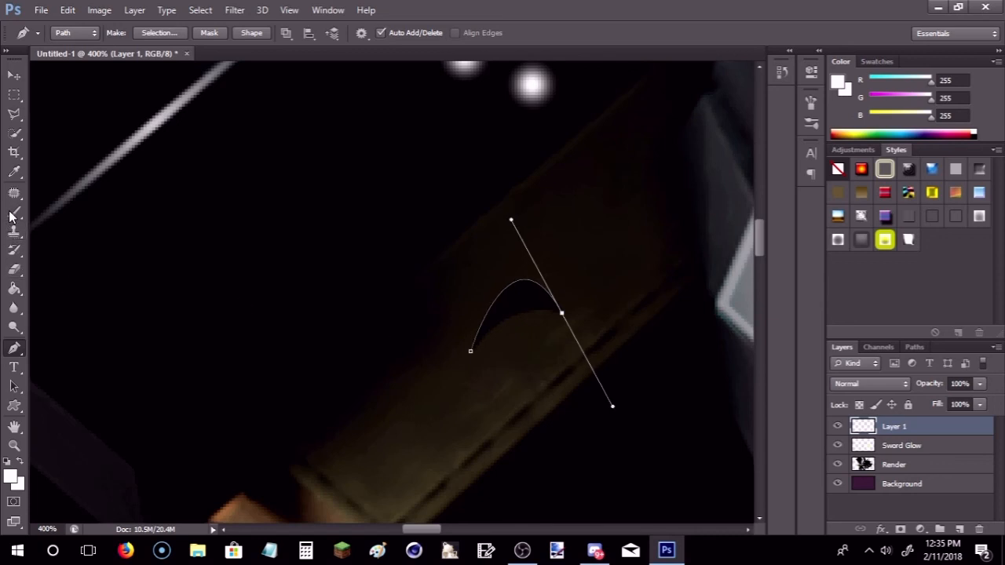
Stroke the curved path with the white brush and delete the path.
right_click(511, 294)
click(539, 301)
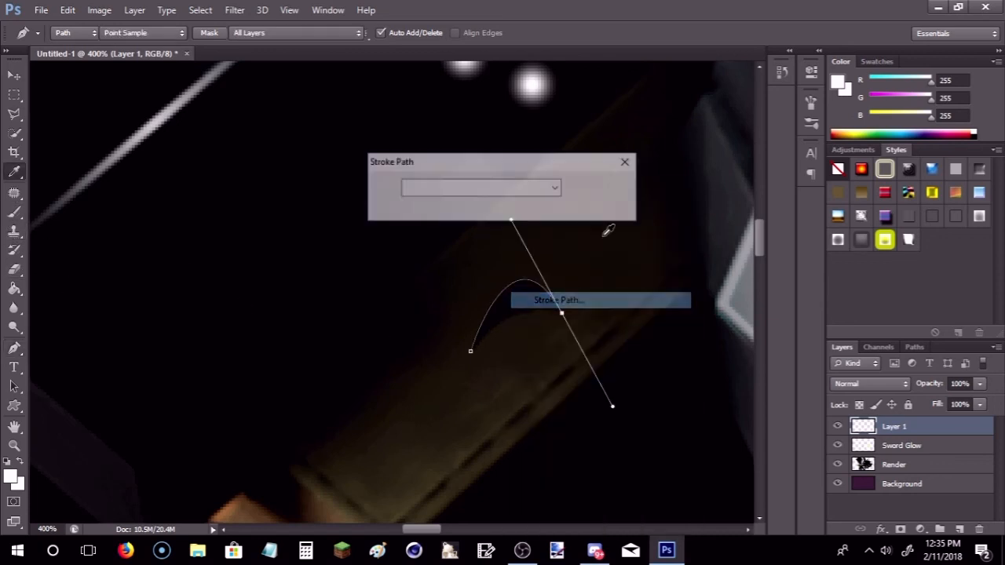
click(597, 186)
right_click(509, 284)
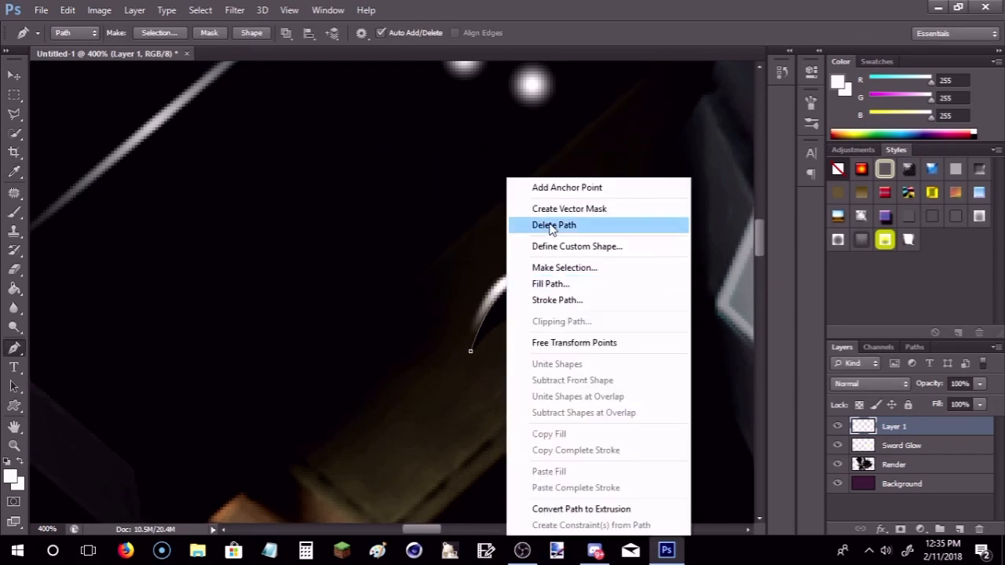
click(551, 223)
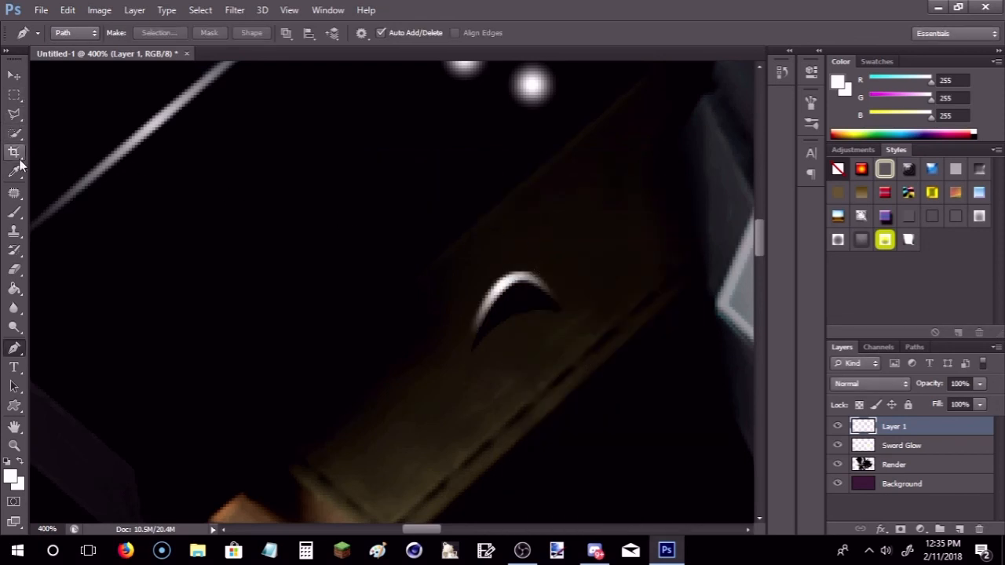
Select the crescent and its white highlight with Quick Selection, rotate it to -175.25° and reposition it on the brown strip.
click(14, 133)
mouse_move(480, 276)
mouse_down()
mouse_move(509, 281)
mouse_move(495, 311)
mouse_up()
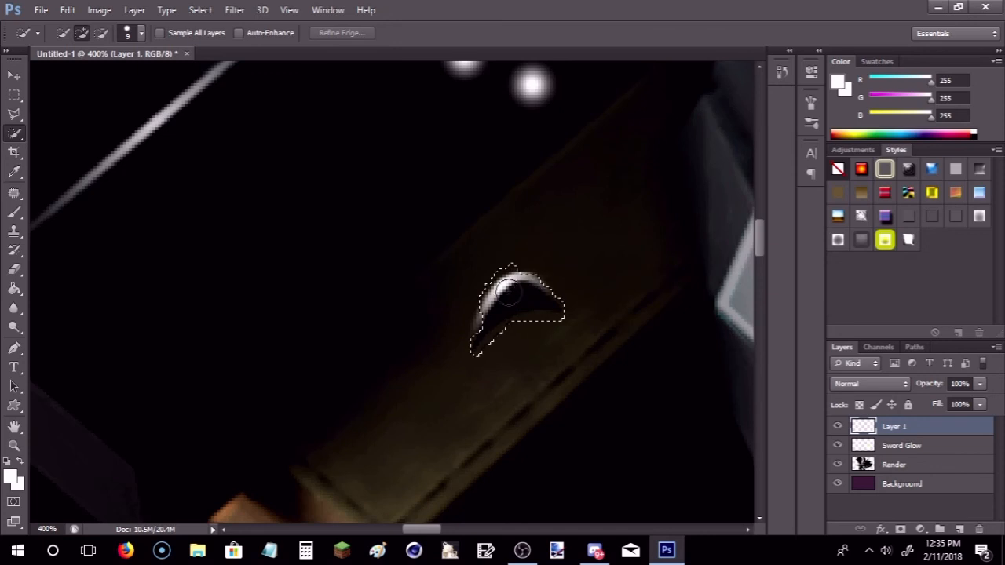
alt+click(522, 283)
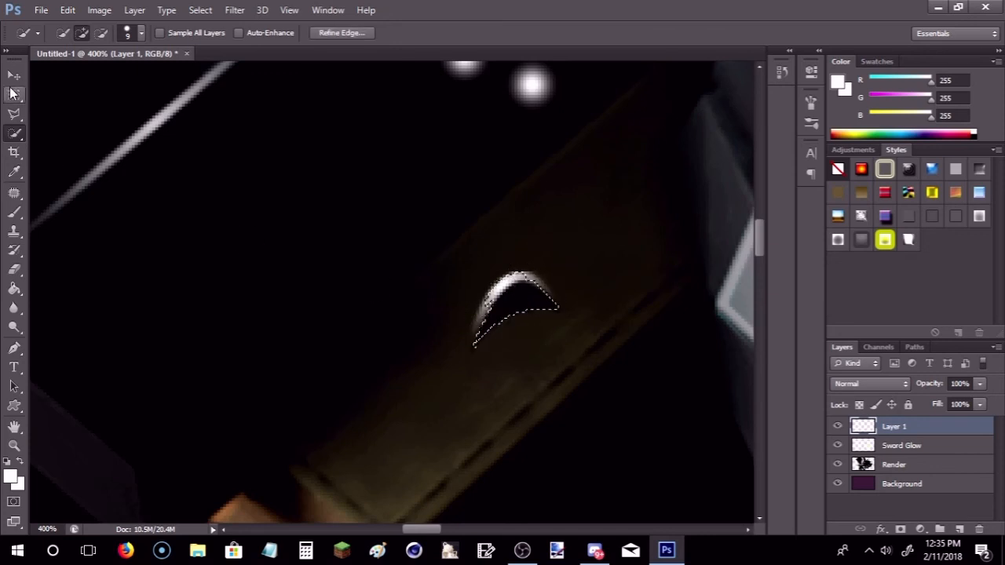
key(v)
key(ctrl+t)
drag(573, 209, 457, 398)
drag(545, 333, 561, 291)
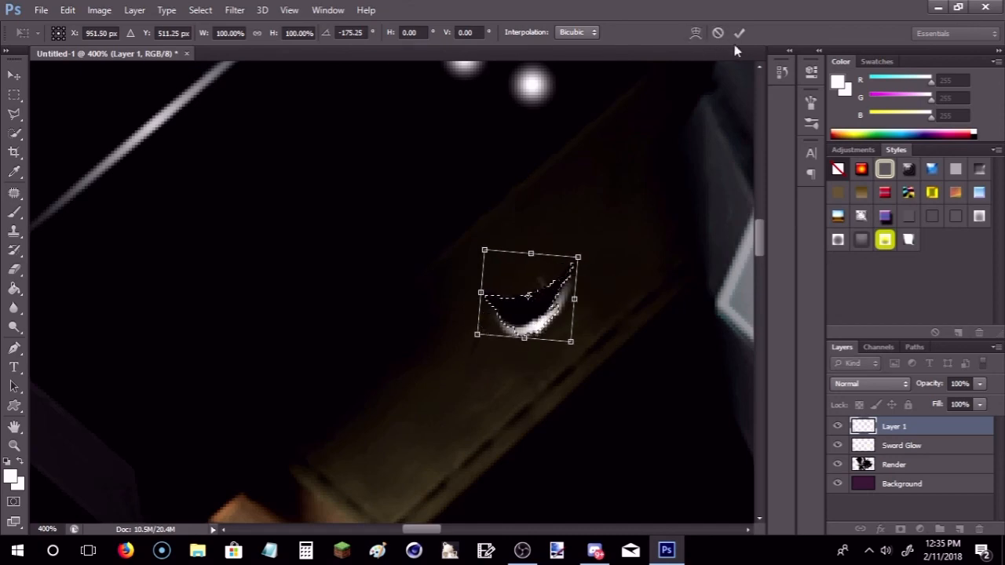
click(739, 32)
Deselect the rotated crescent and zoom out to 66.67% to review the whole face.
click(14, 95)
key(ctrl+d)
key(ctrl+minus)
key(ctrl+minus)
key(ctrl+minus)
key(ctrl+minus)
key(ctrl+minus)
key(ctrl+minus)
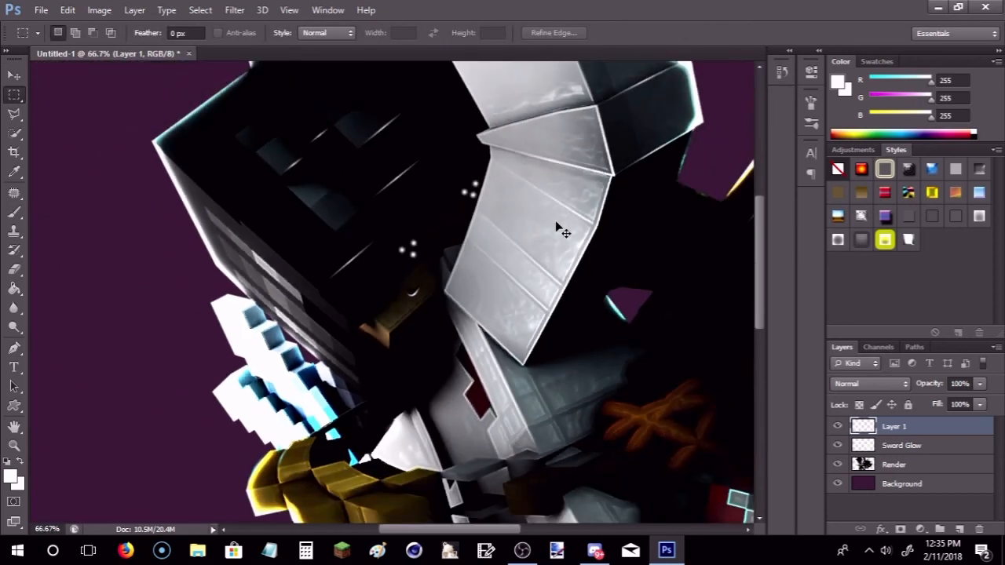